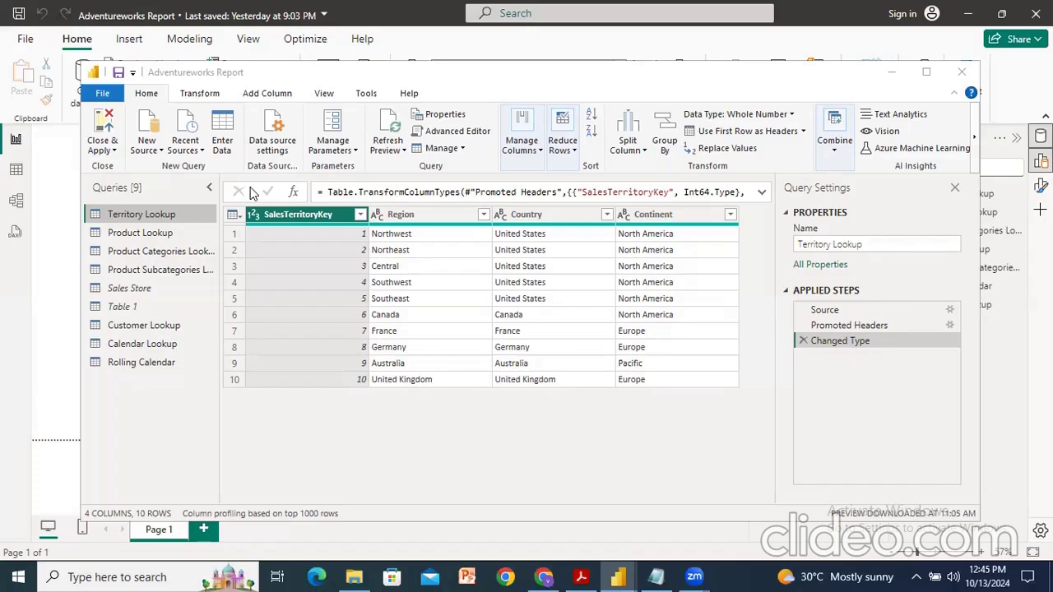
Step: Import the AdventureWorks Sales Data 2022 CSV file as a new text/CSV query
left_click(497, 85)
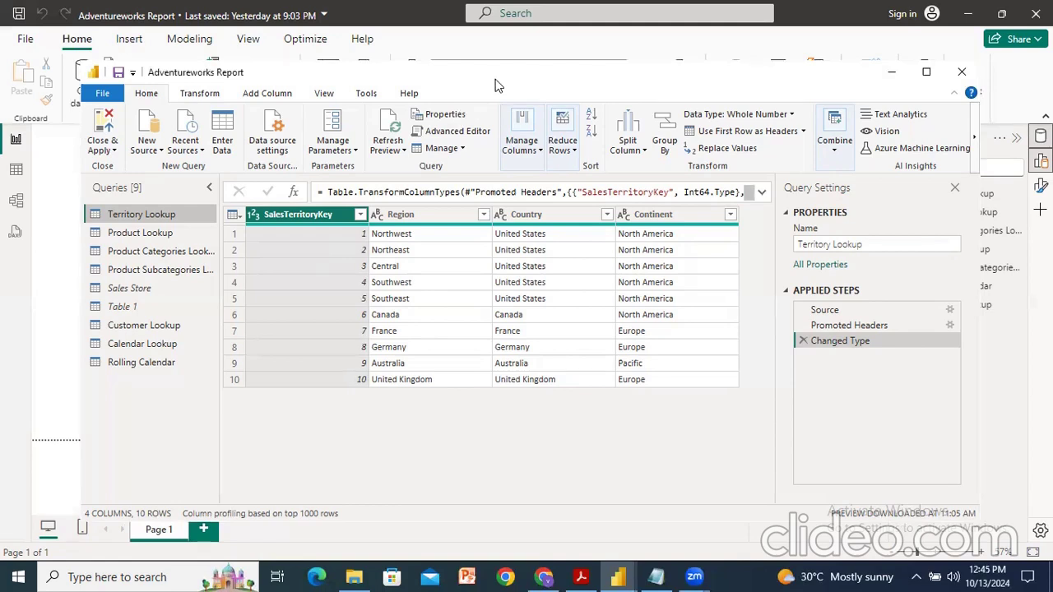
left_click(151, 150)
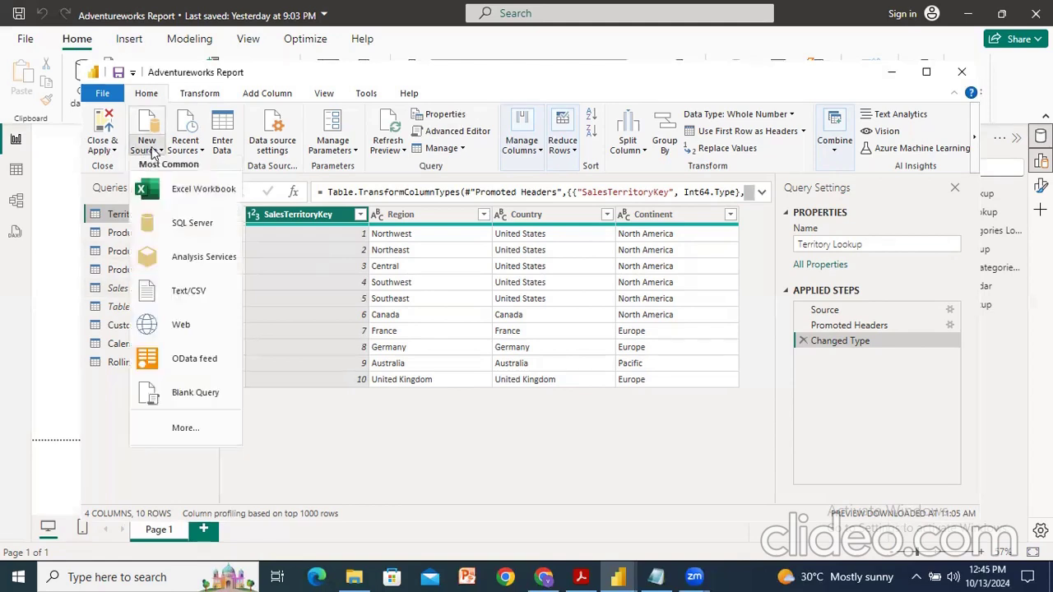
left_click(194, 293)
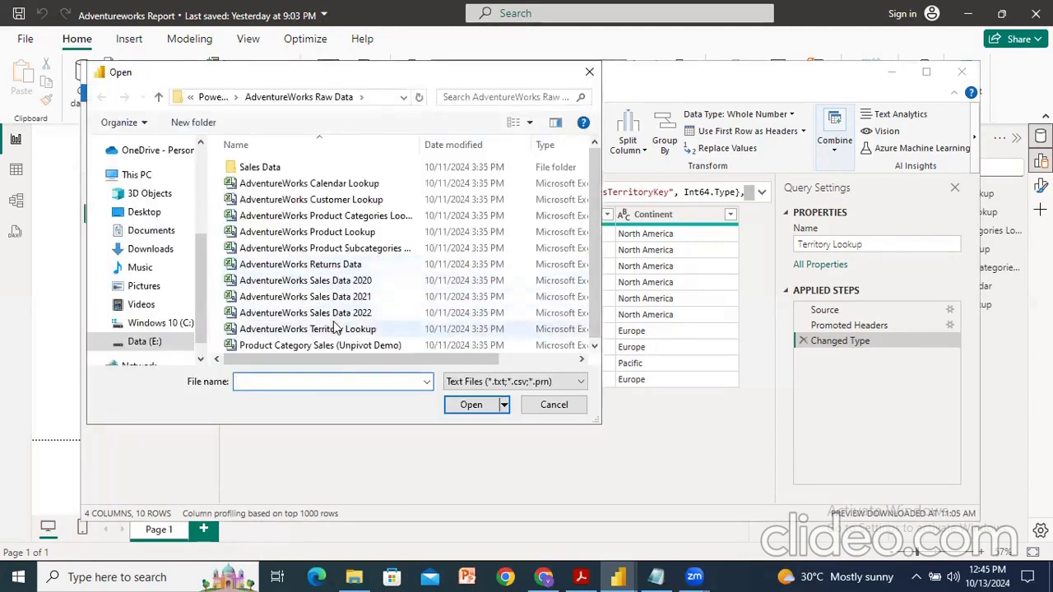
left_click(343, 315)
left_click(471, 405)
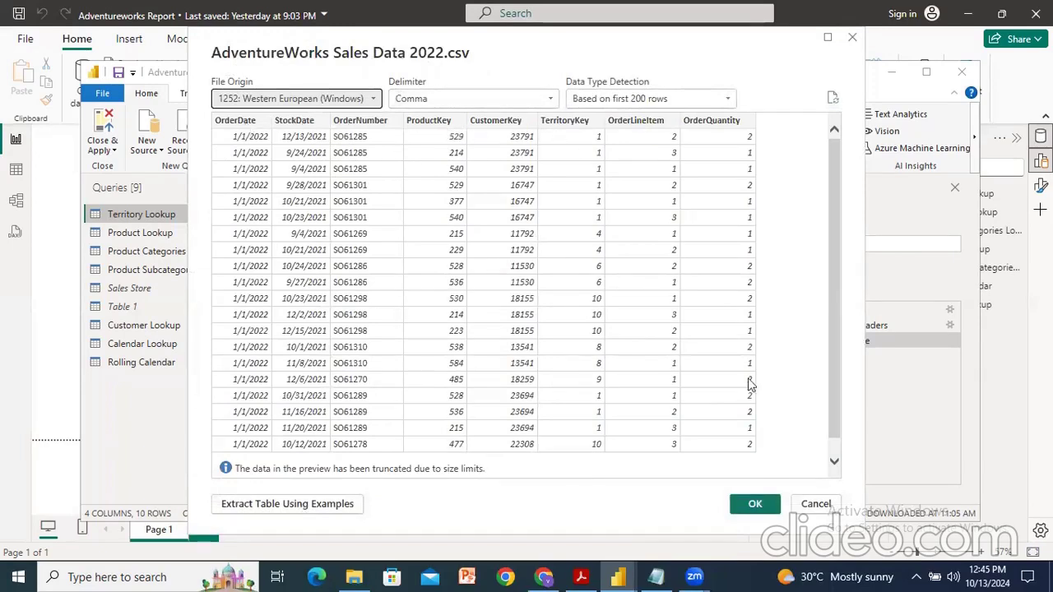
scroll(750, 384, "down", 1)
left_click(754, 504)
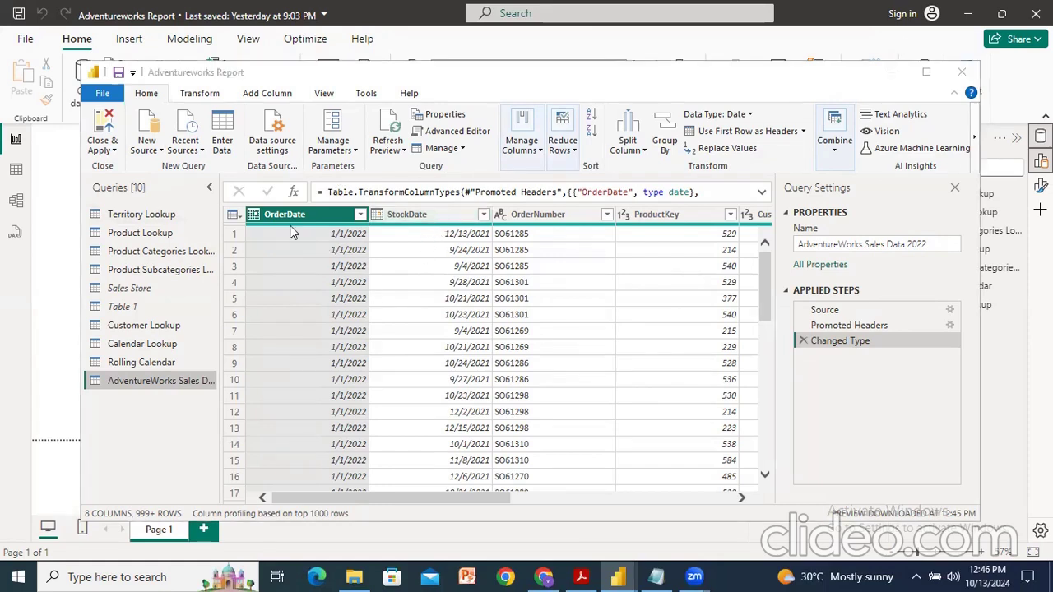
Step: Add an index column starting from 0 to the sales query and scroll through its values
left_click(199, 93)
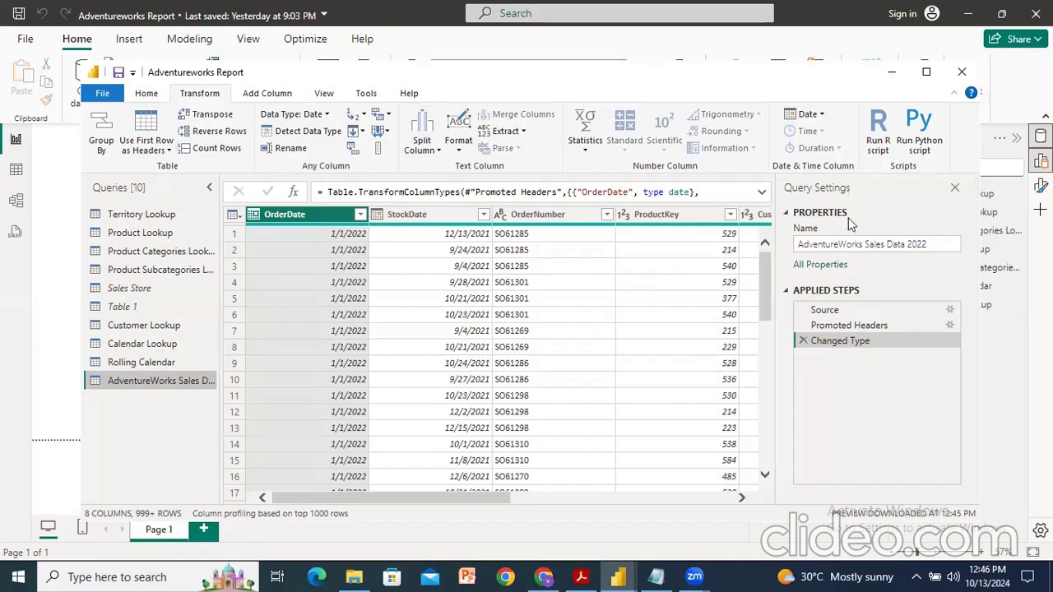
left_click(254, 39)
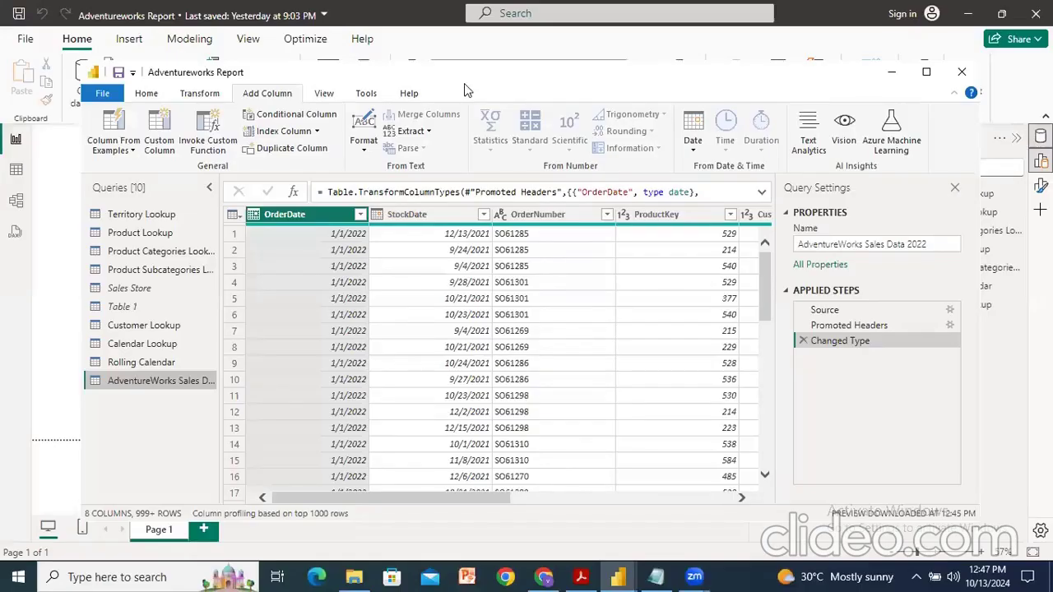
left_click(255, 157)
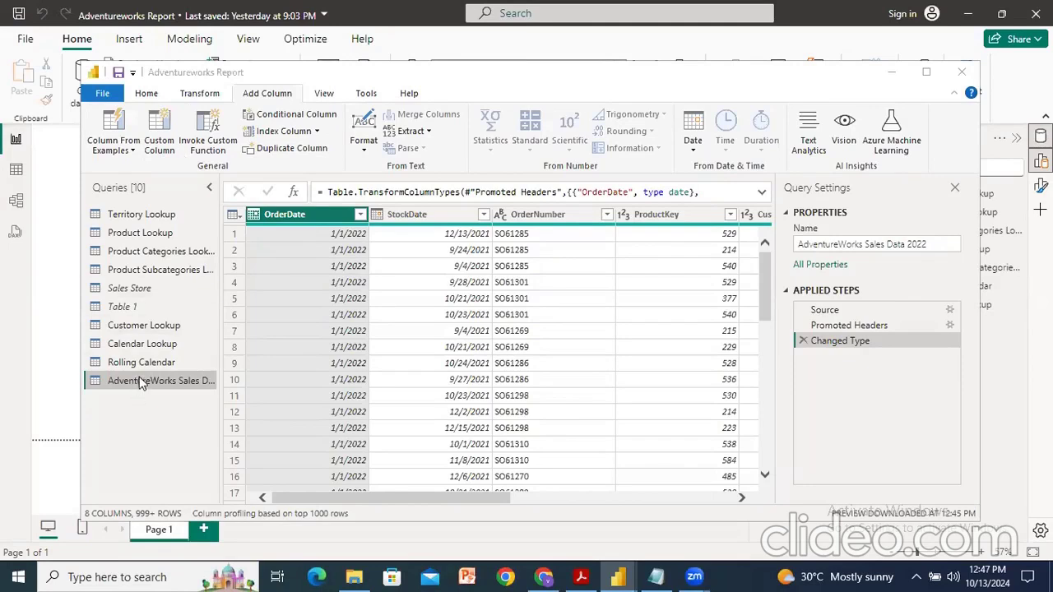
left_click(269, 94)
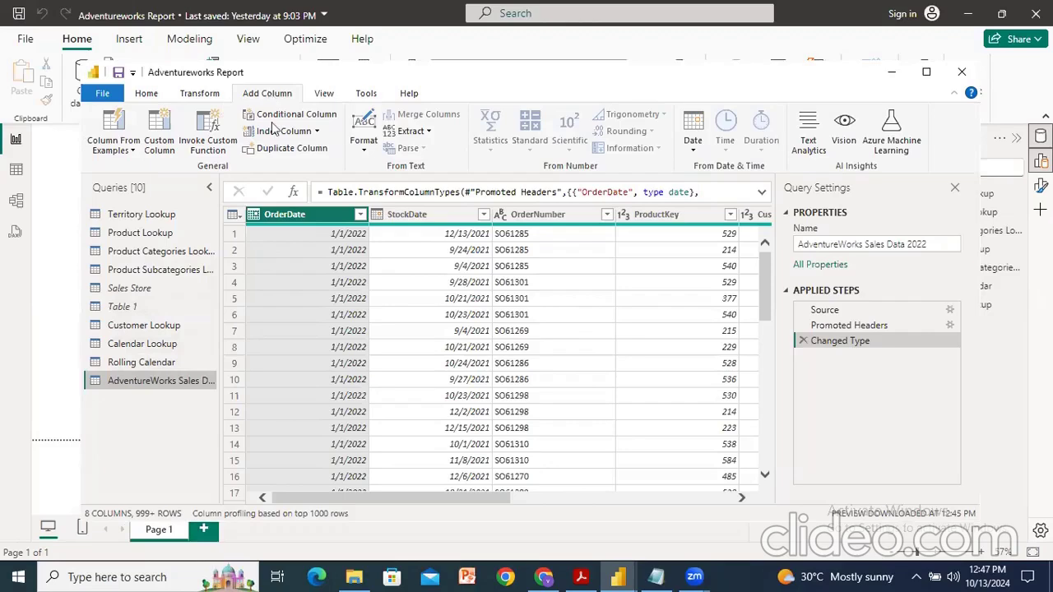
left_click(316, 131)
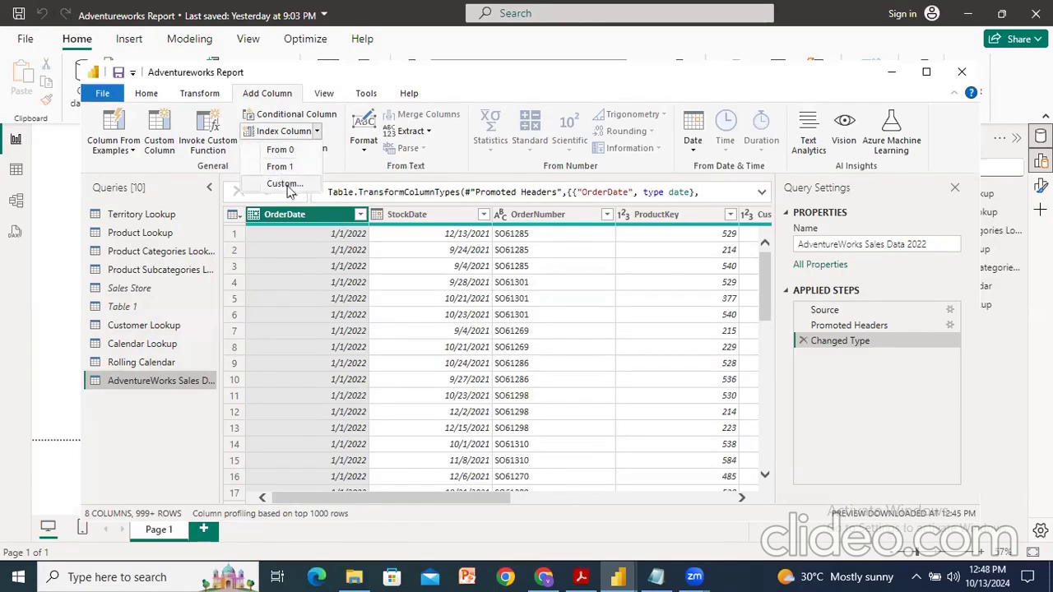
left_click(280, 150)
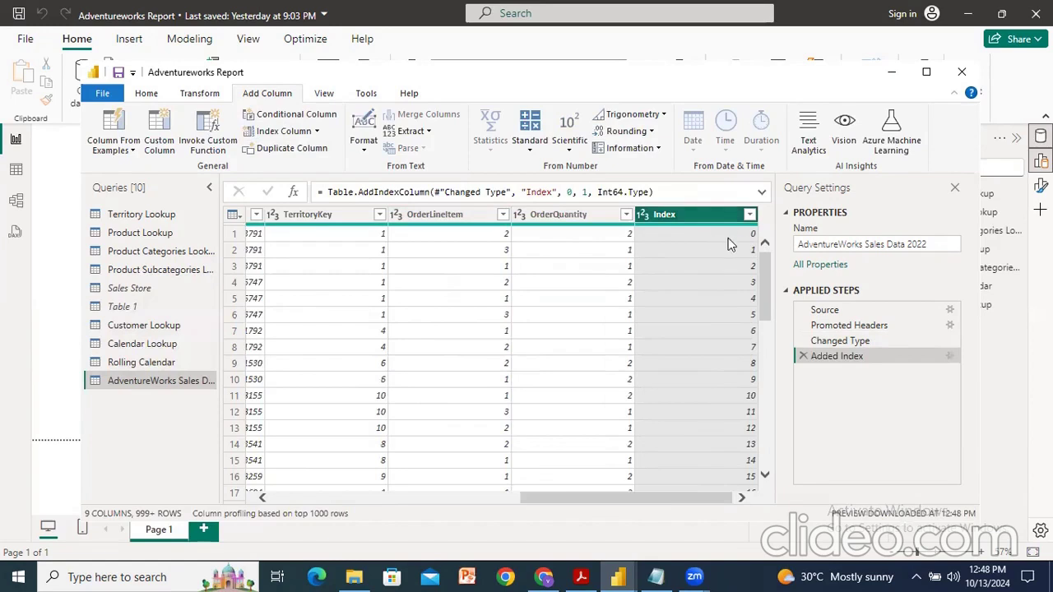
scroll(753, 411, "down", 20)
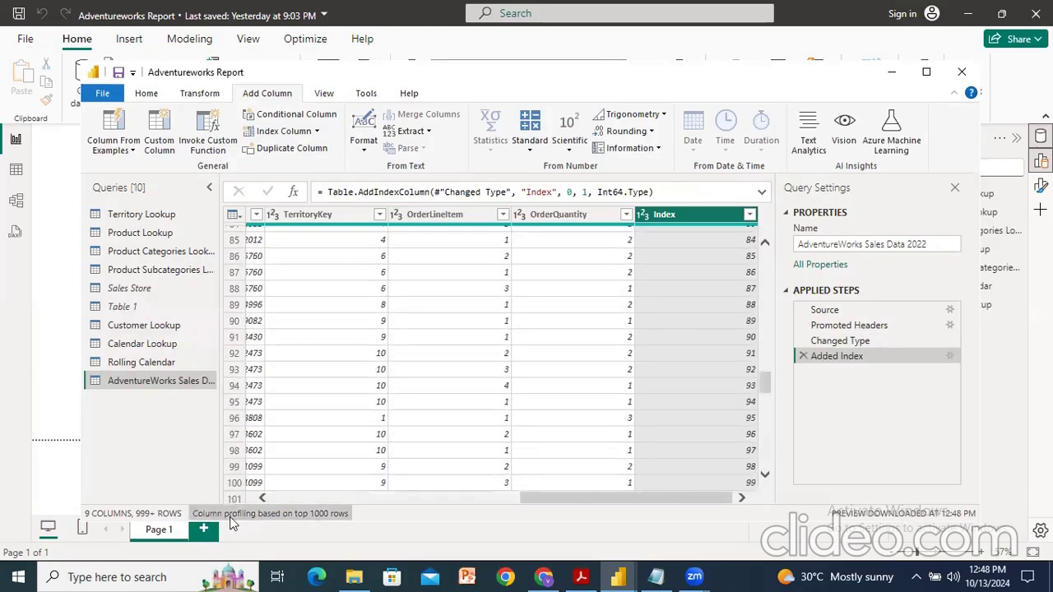
scroll(683, 382, "down", 9)
scroll(720, 372, "down", 20)
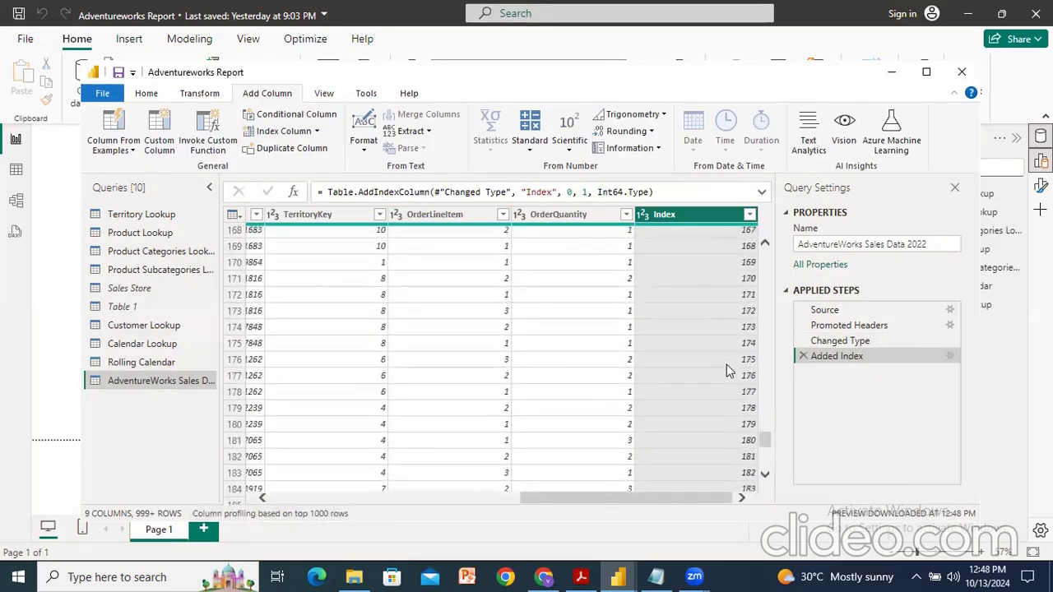
left_click_drag(764, 458, 761, 241)
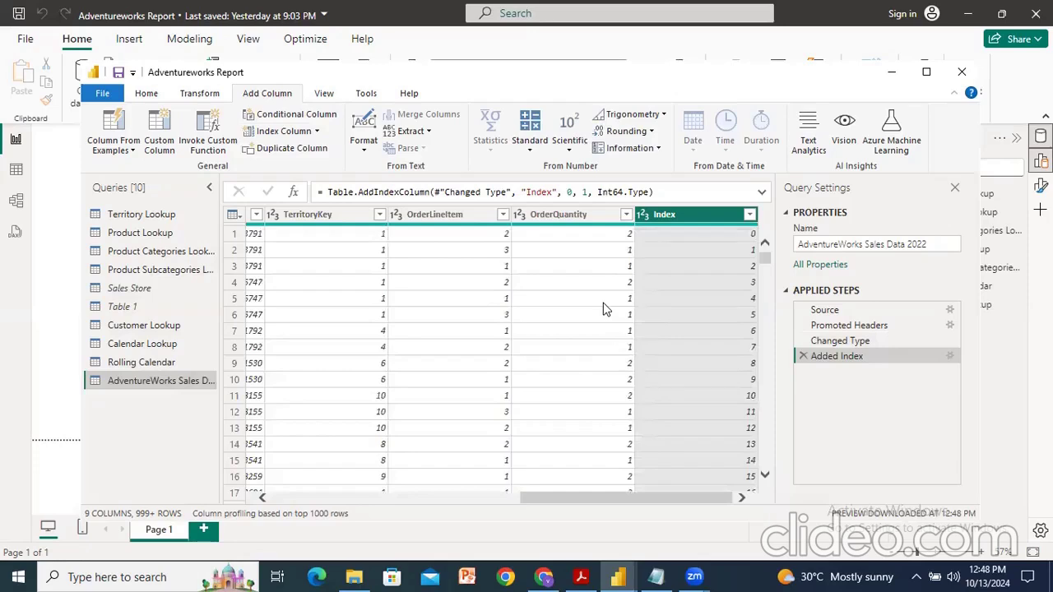
Step: Move the Index column to the beginning of the table
right_click(693, 217)
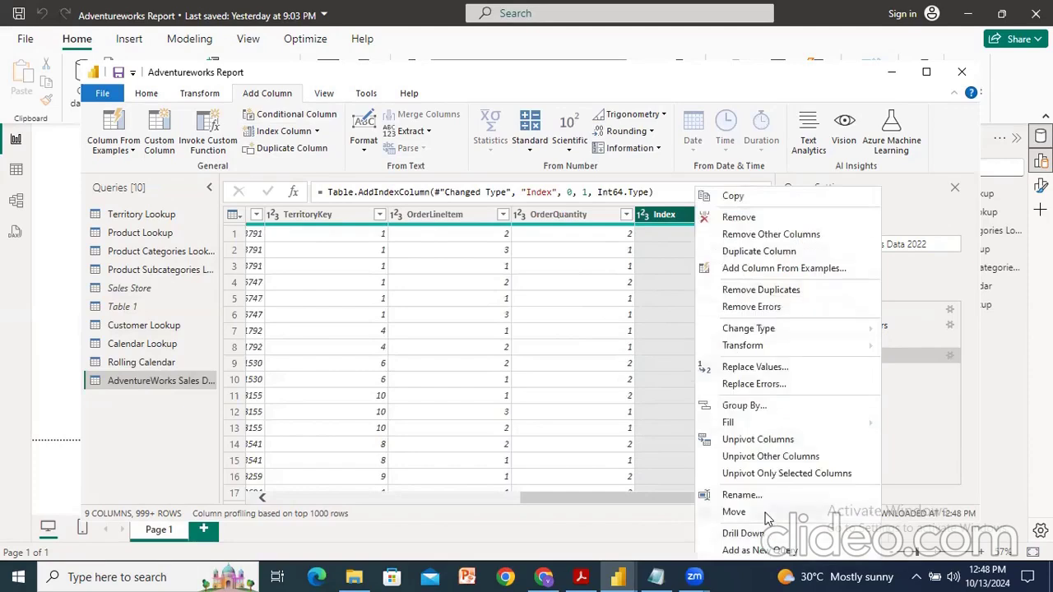
mouse_move(745, 512)
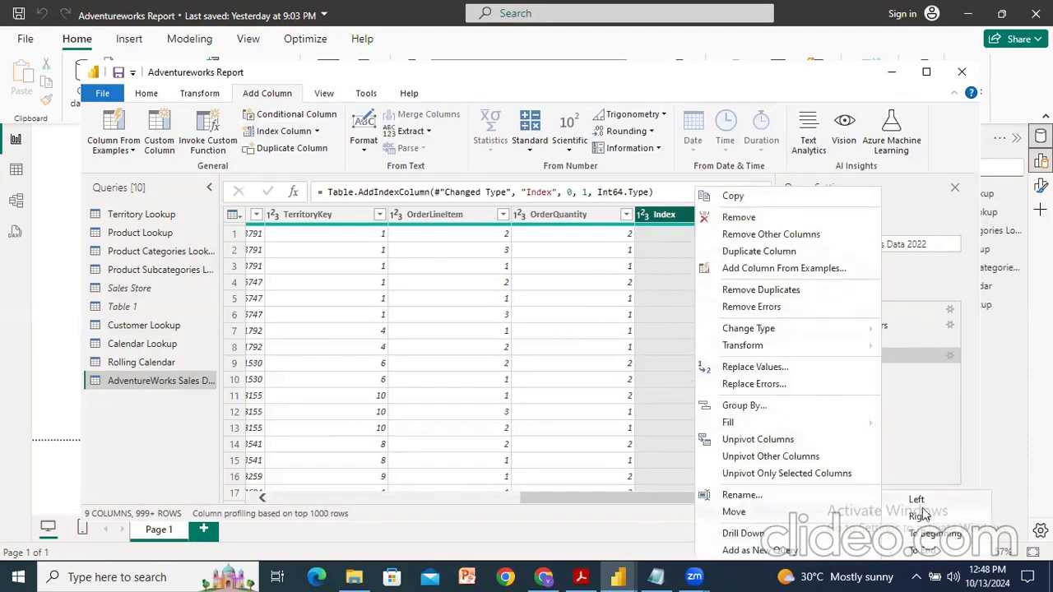
left_click(926, 535)
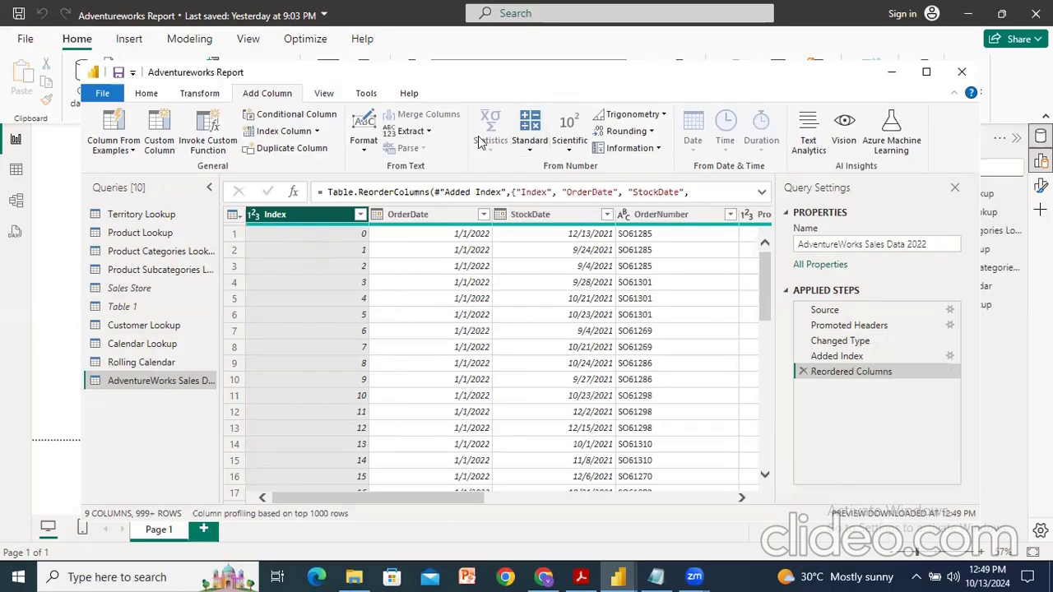
Step: Delete the Reordered Columns and Added Index applied steps
left_click(803, 372)
left_click_drag(419, 498, 710, 514)
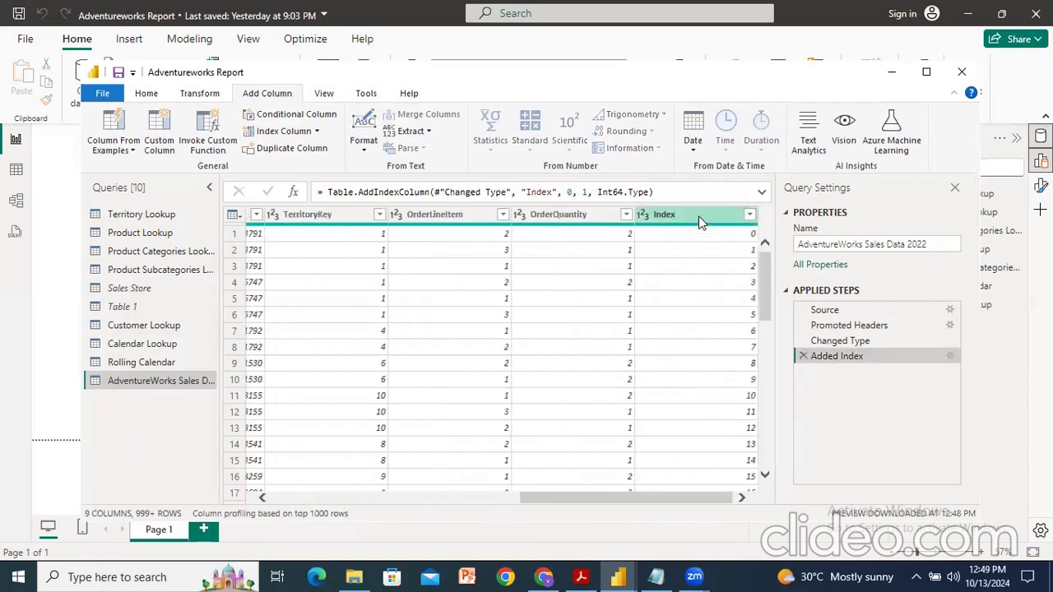
left_click(803, 356)
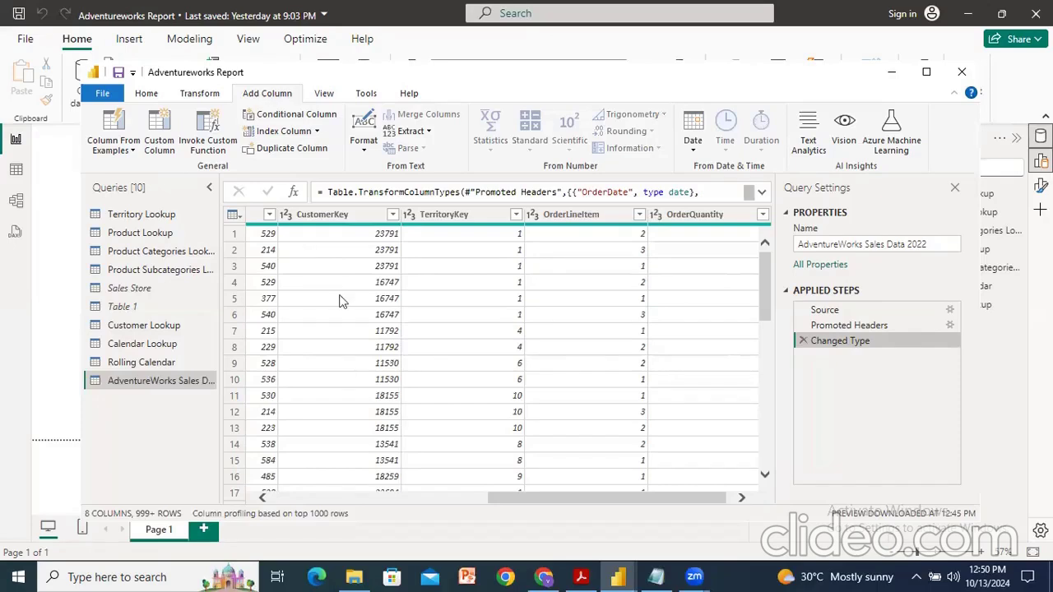
left_click_drag(605, 499, 264, 486)
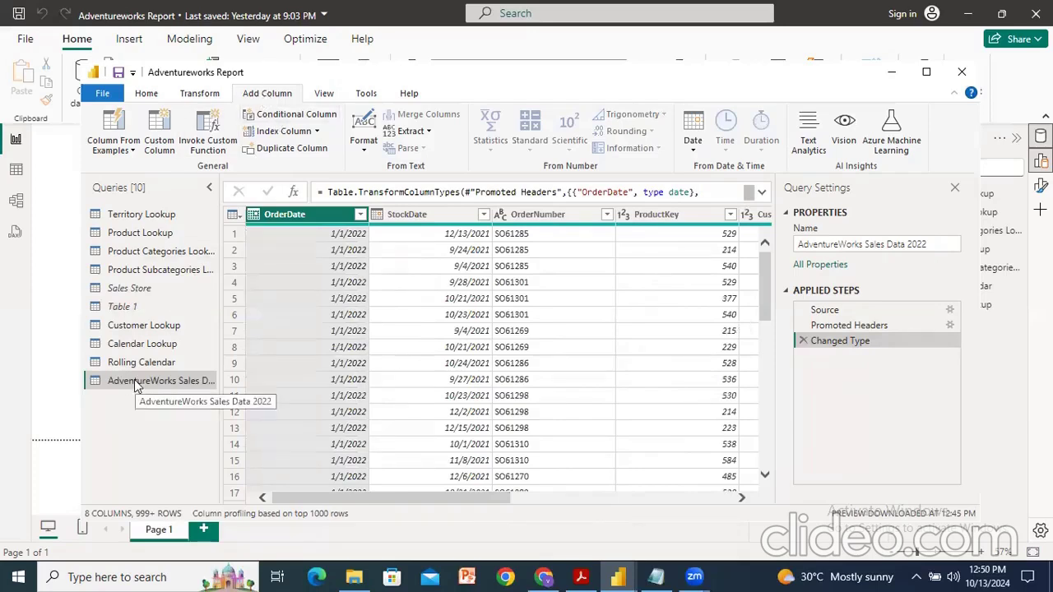
Step: Start a conditional column and name it Quantity Type
left_click(281, 121)
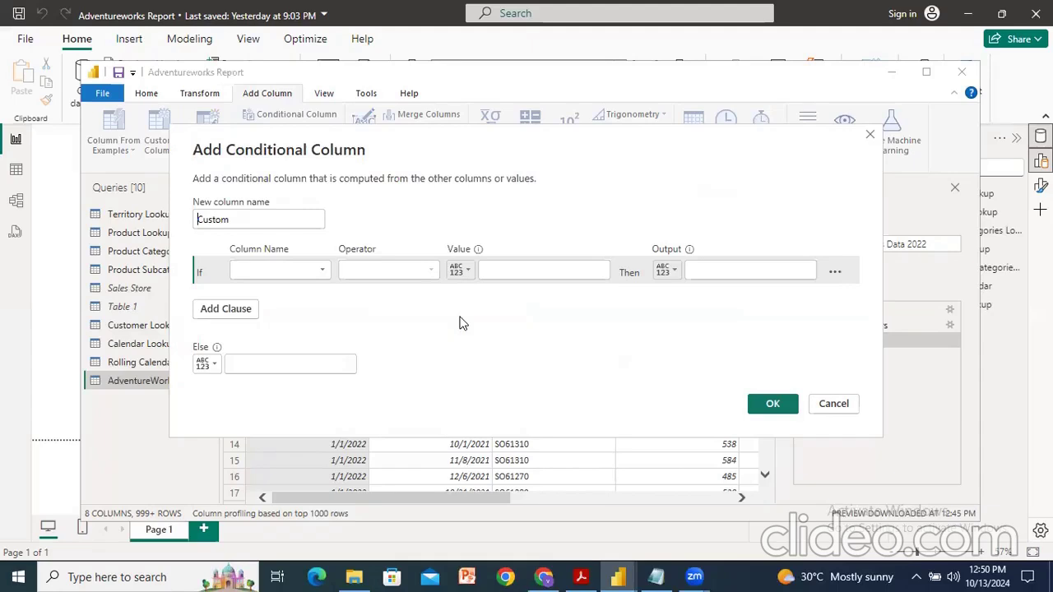
left_click(292, 216)
double_click(292, 216)
type("Quantity Type")
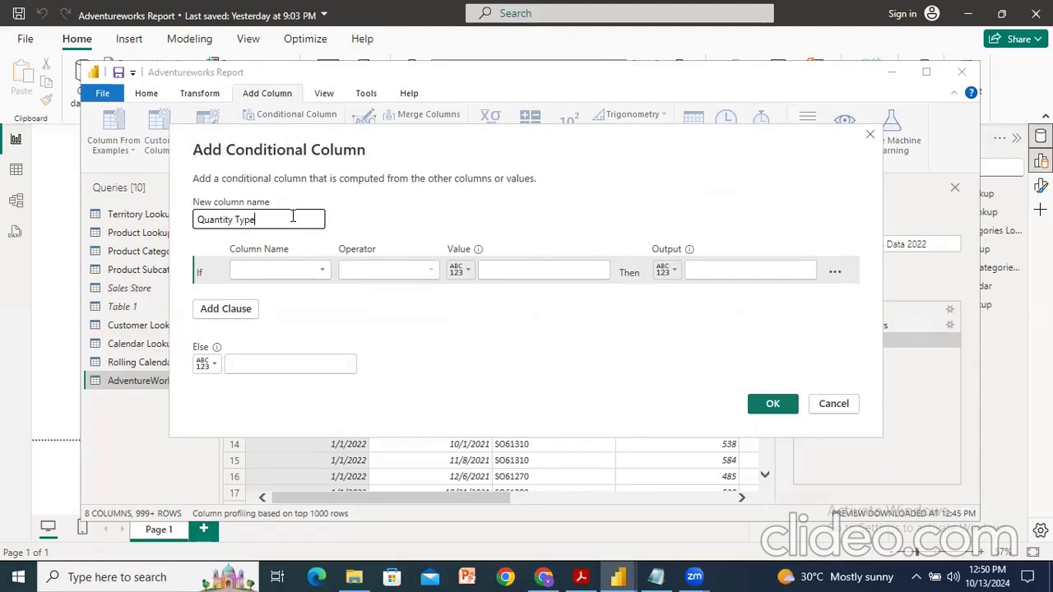
left_click(344, 216)
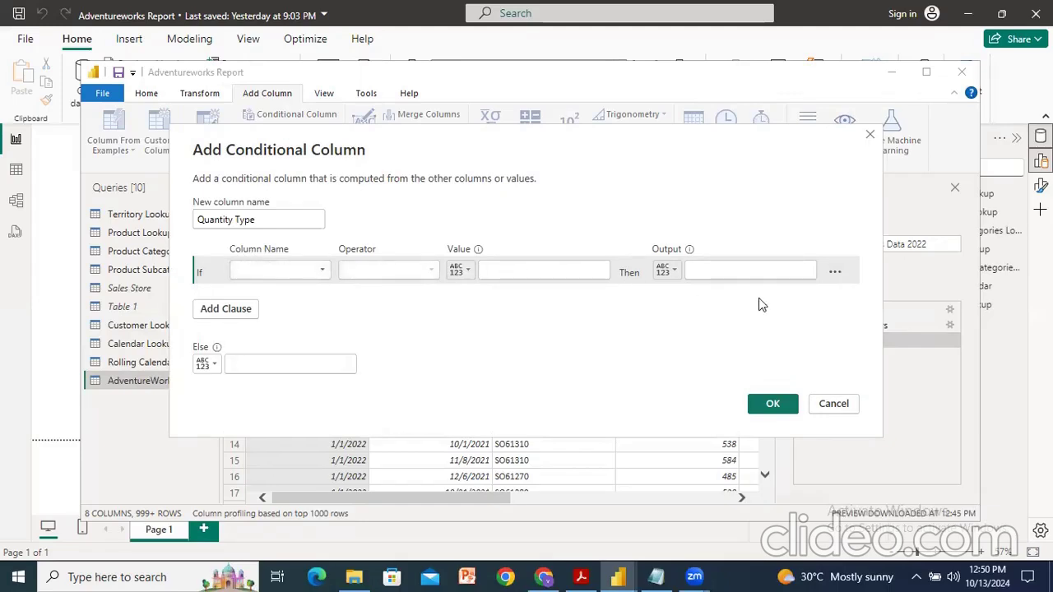
Step: Set the first rule: if OrderQuantity equals 1, output Single Item
left_click(311, 272)
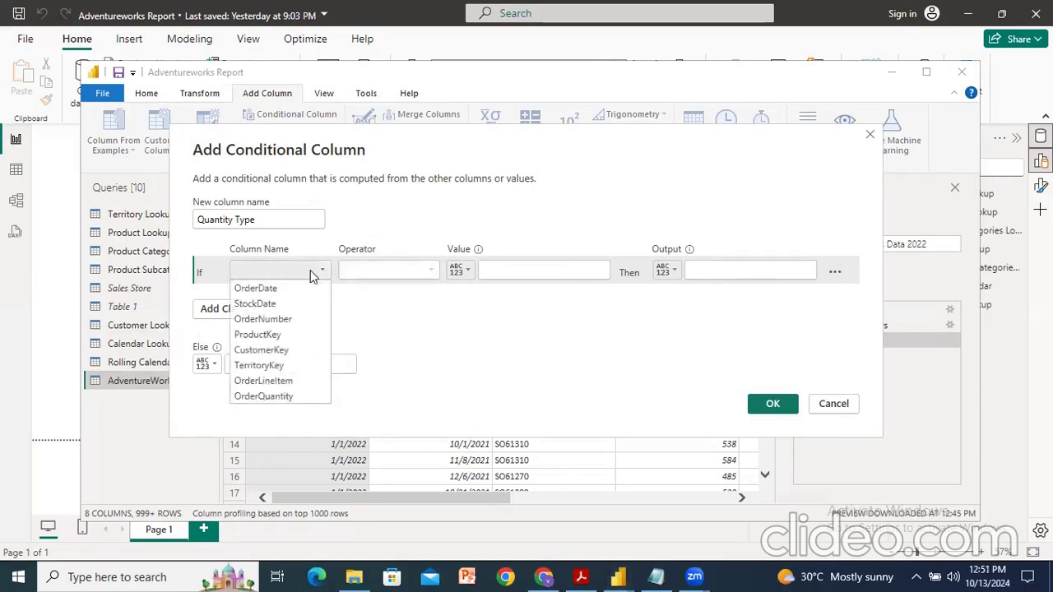
left_click(295, 396)
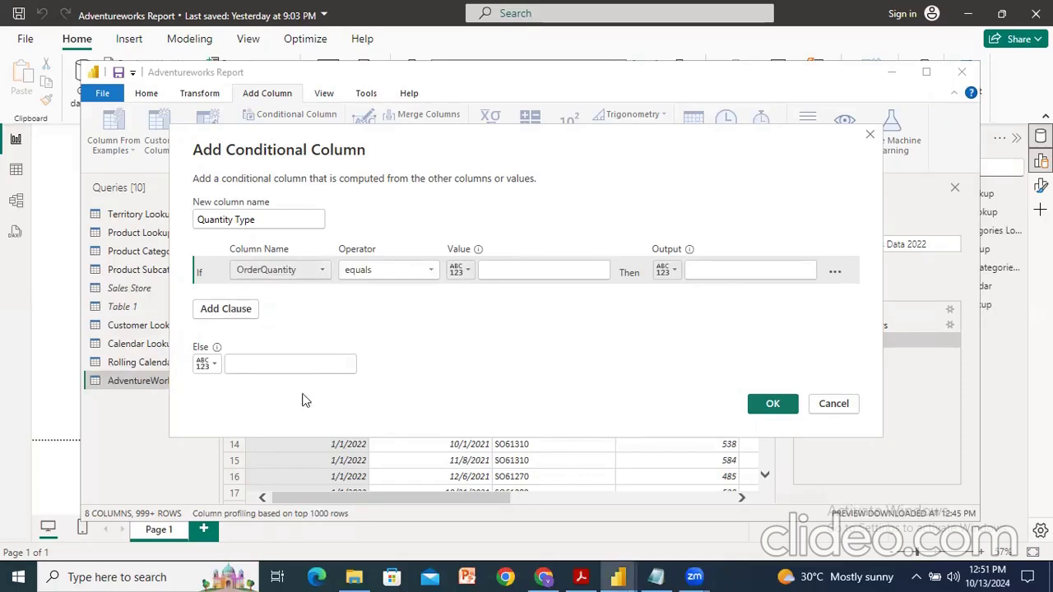
left_click(539, 272)
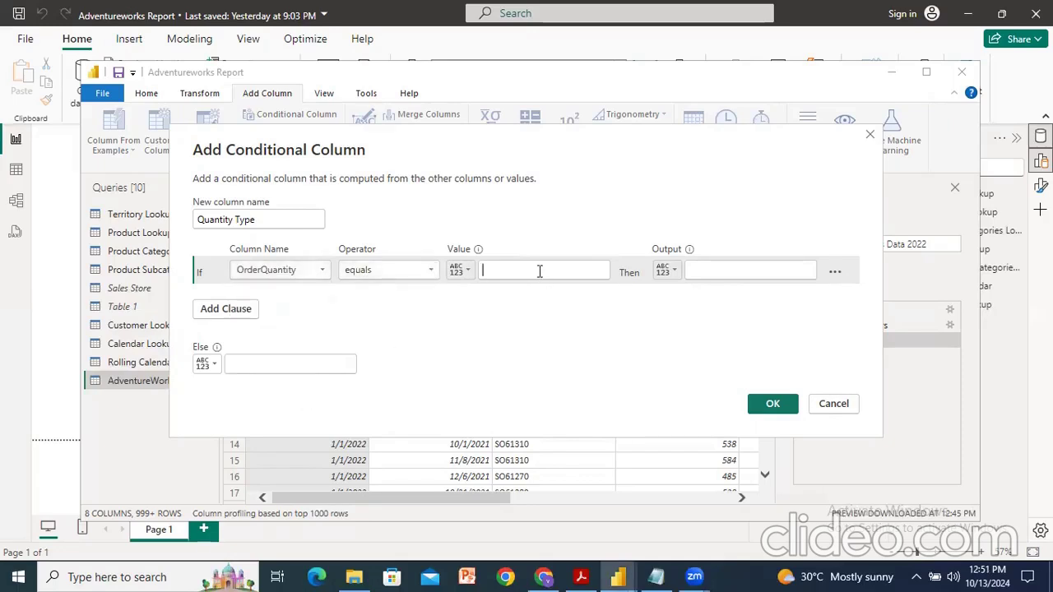
type("1")
left_click(728, 266)
type("Single")
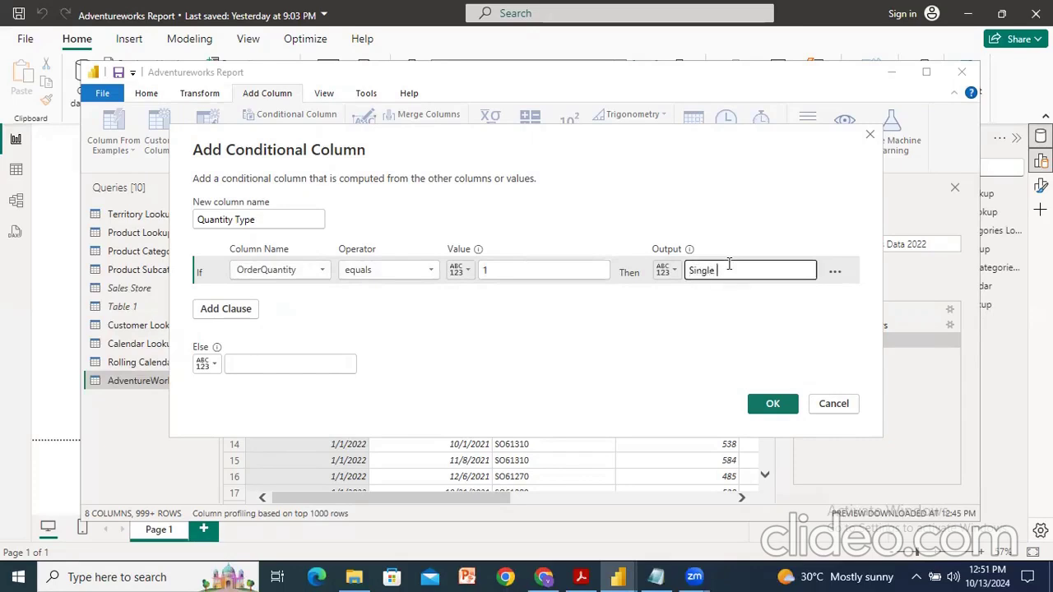
type(" Item")
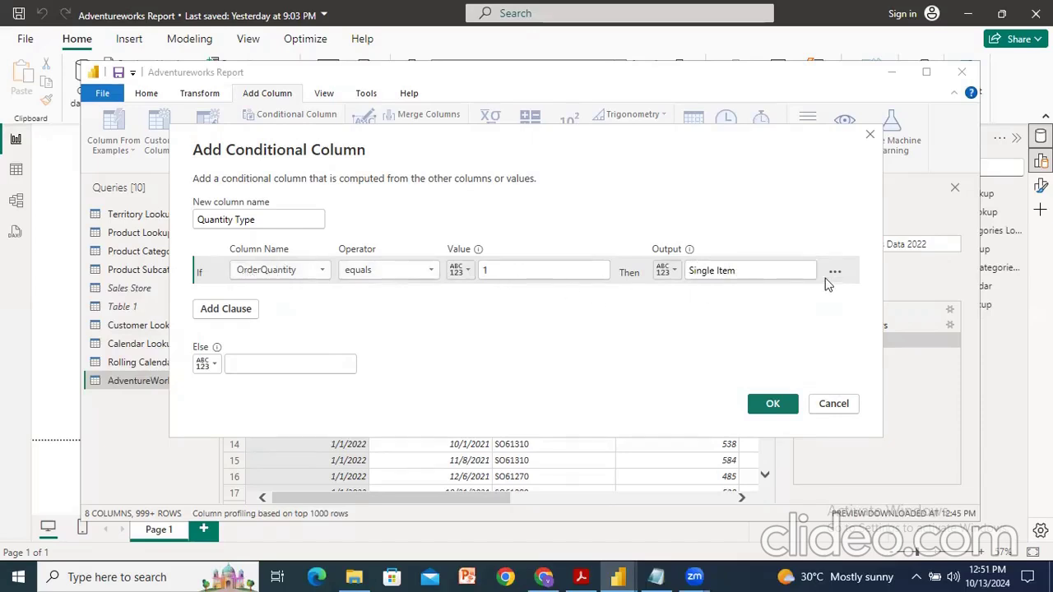
Step: Add an else-if rule: if OrderQuantity is greater than 1, output Multiple Items
left_click(210, 310)
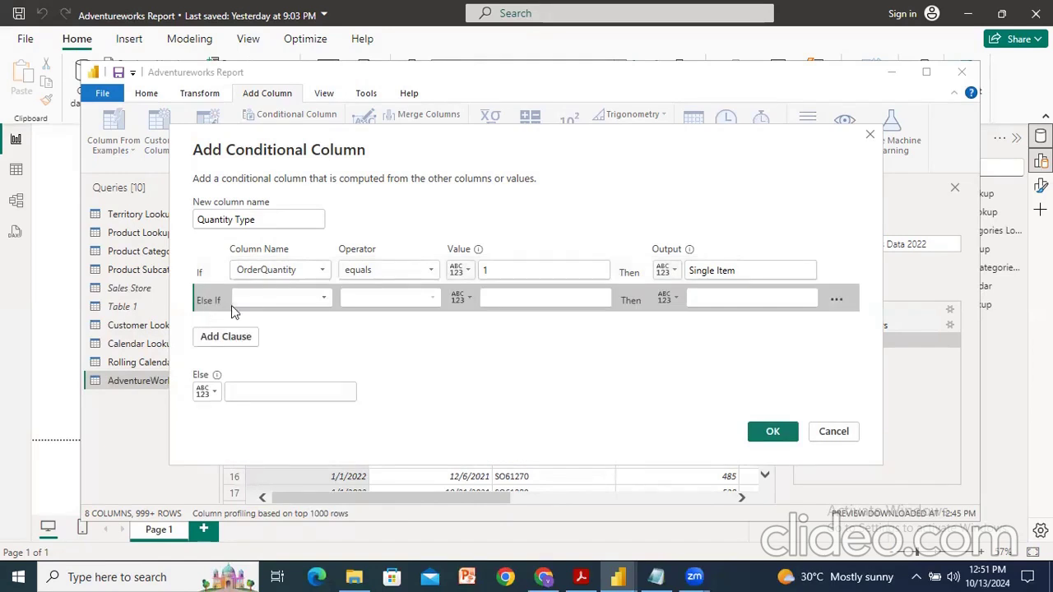
left_click(320, 300)
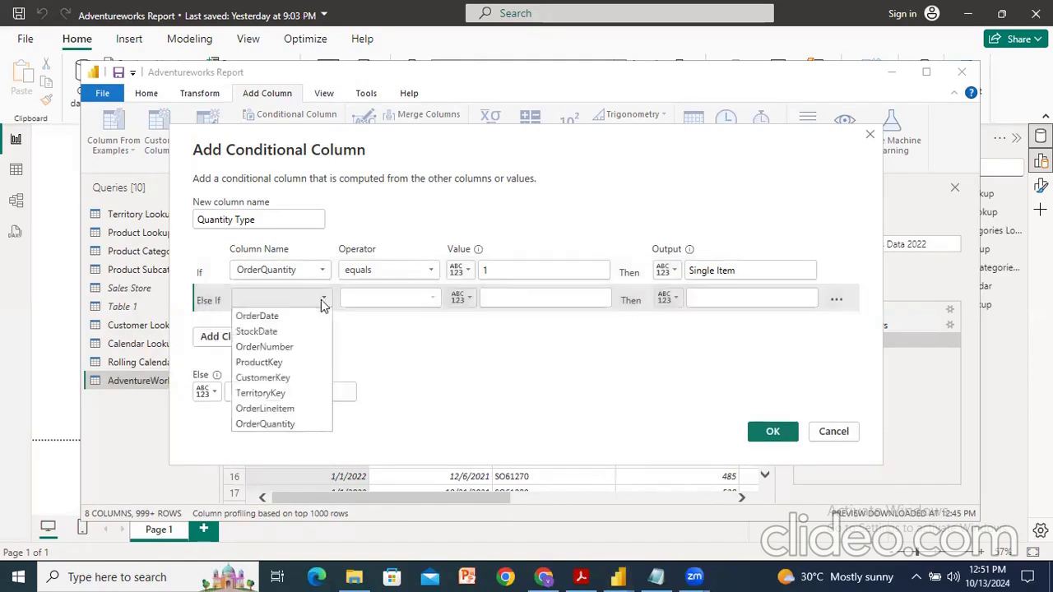
left_click(264, 424)
left_click(402, 306)
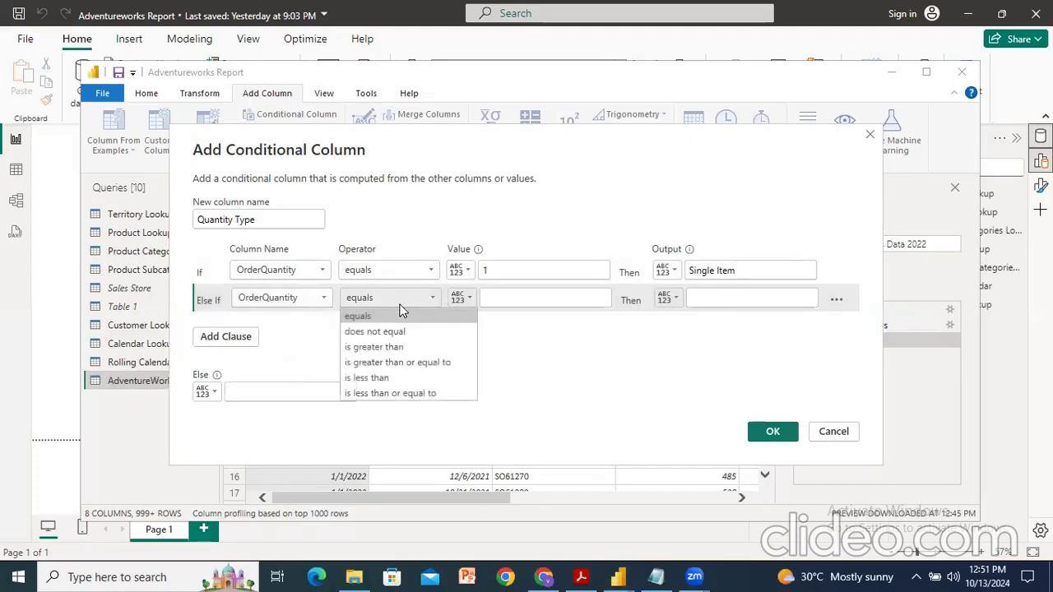
left_click(409, 346)
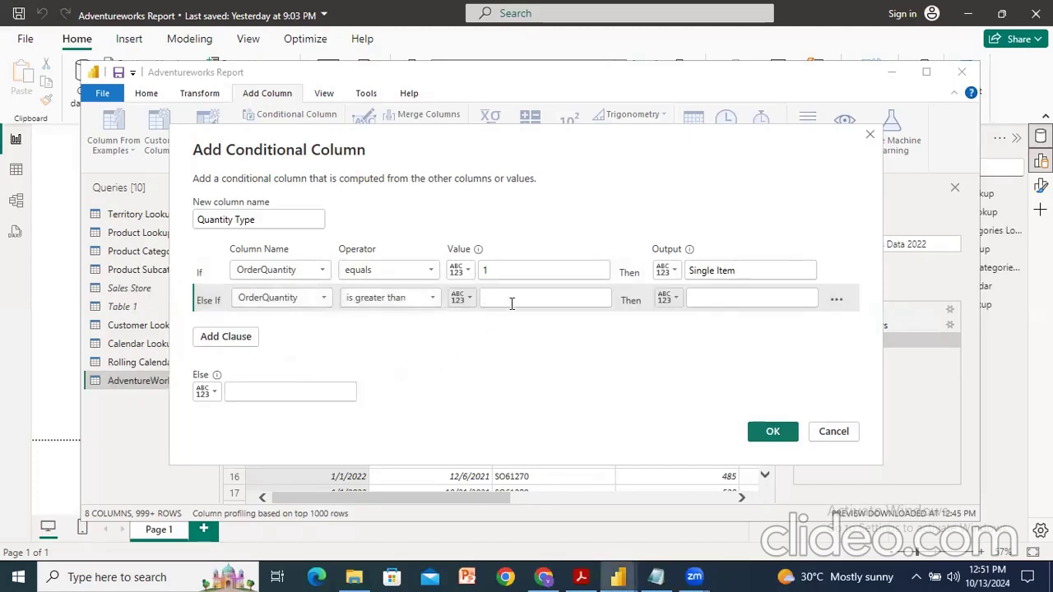
type("1")
left_click(745, 297)
type("Multiple ")
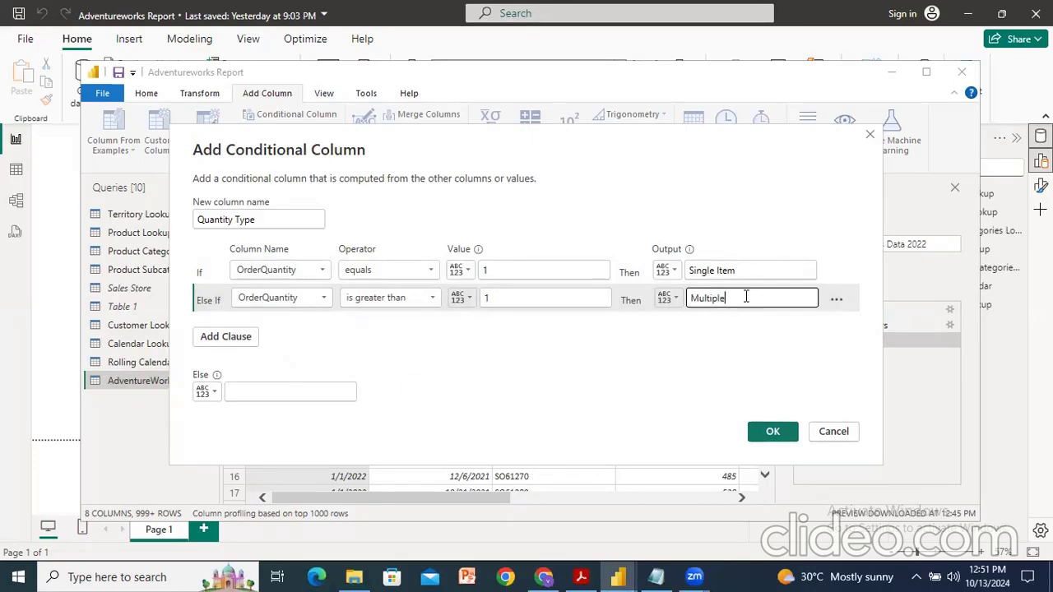
type("Items")
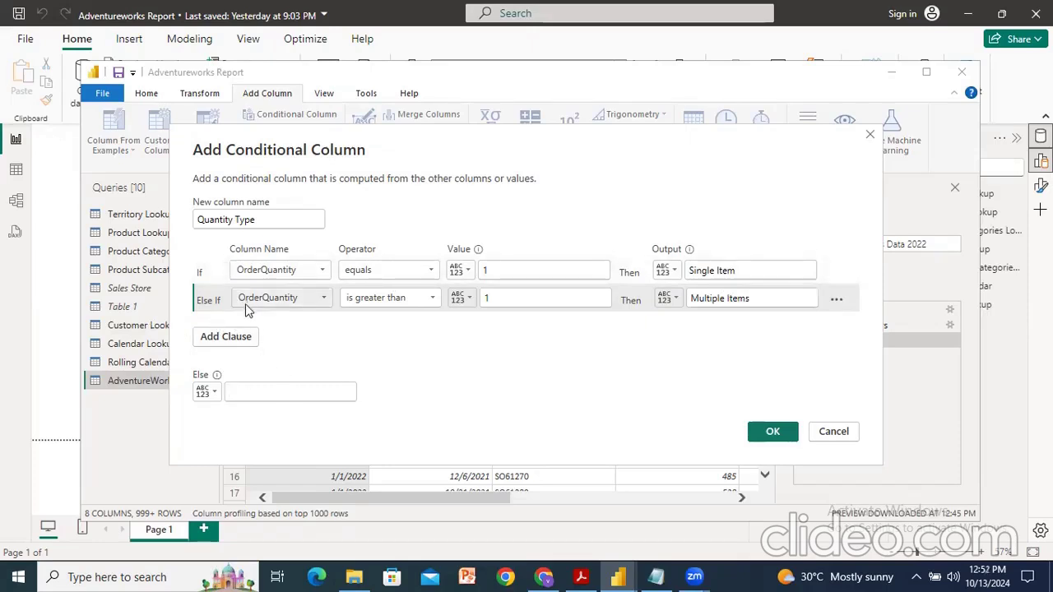
Step: Set the else output to Other and create the conditional column
left_click(271, 394)
type("Other")
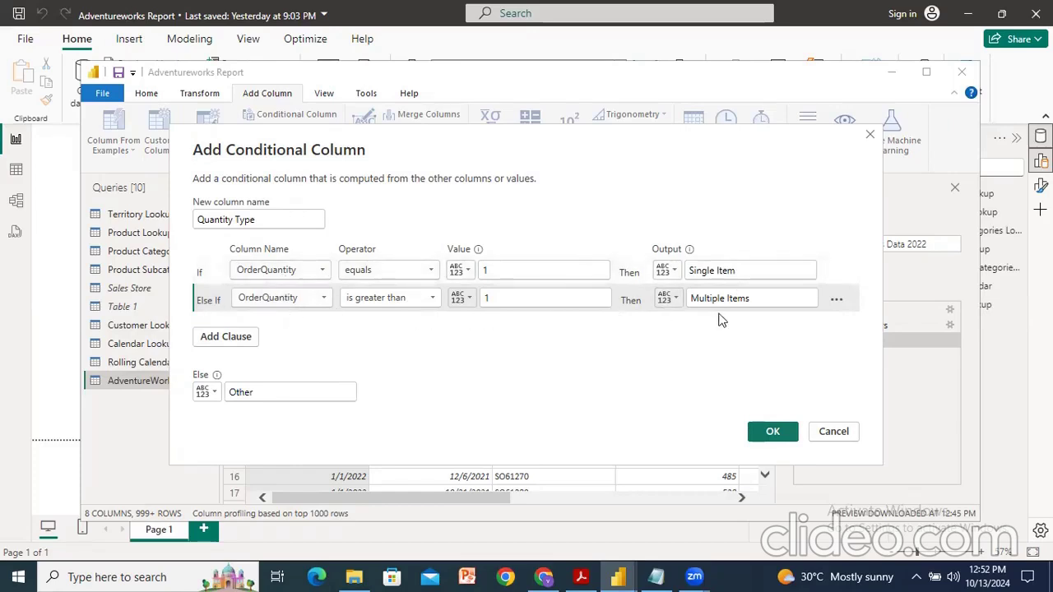
left_click(762, 434)
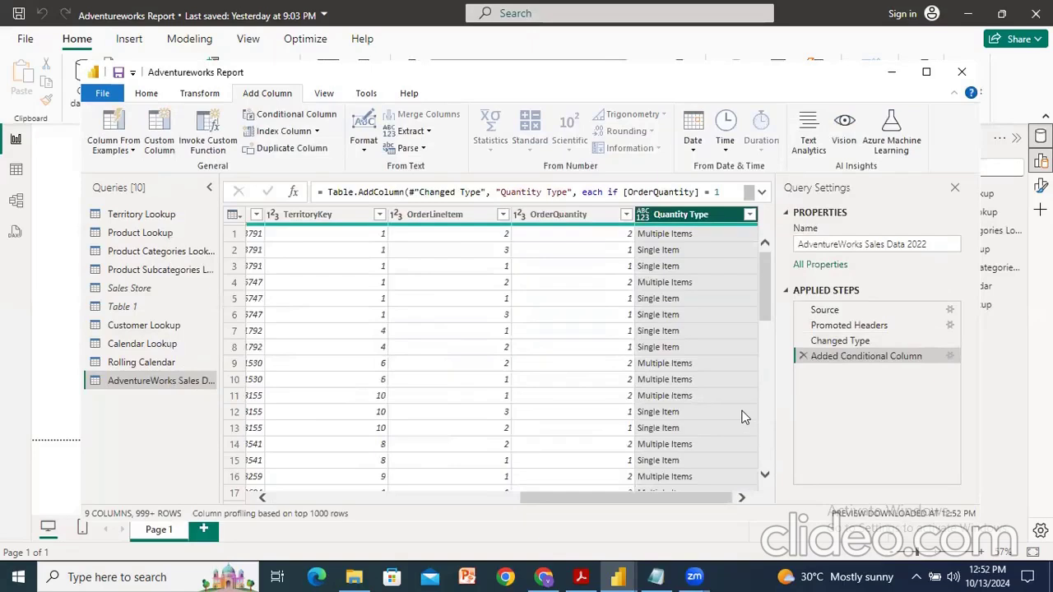
Step: Close the query editor and apply the changes to the report
left_click(102, 93)
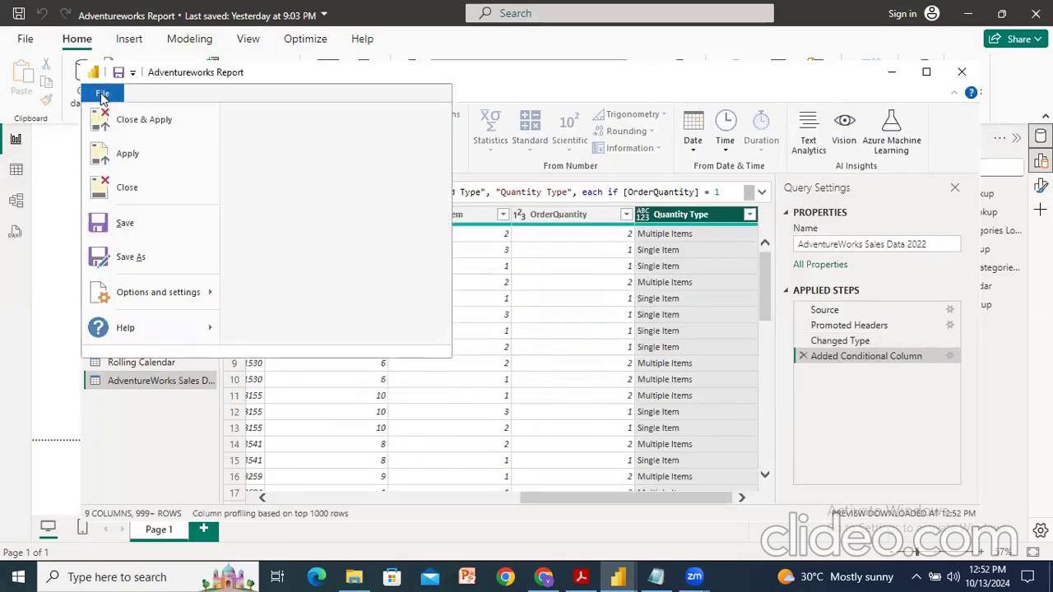
left_click(139, 125)
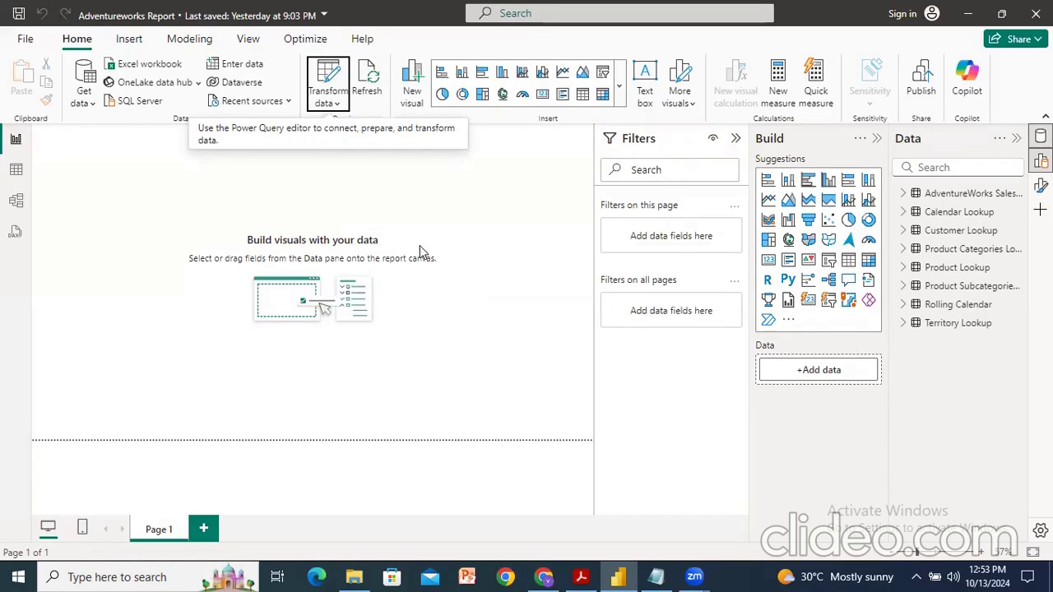
Step: Reopen the Power Query editor to transform data and show the Transform tools
left_click(346, 84)
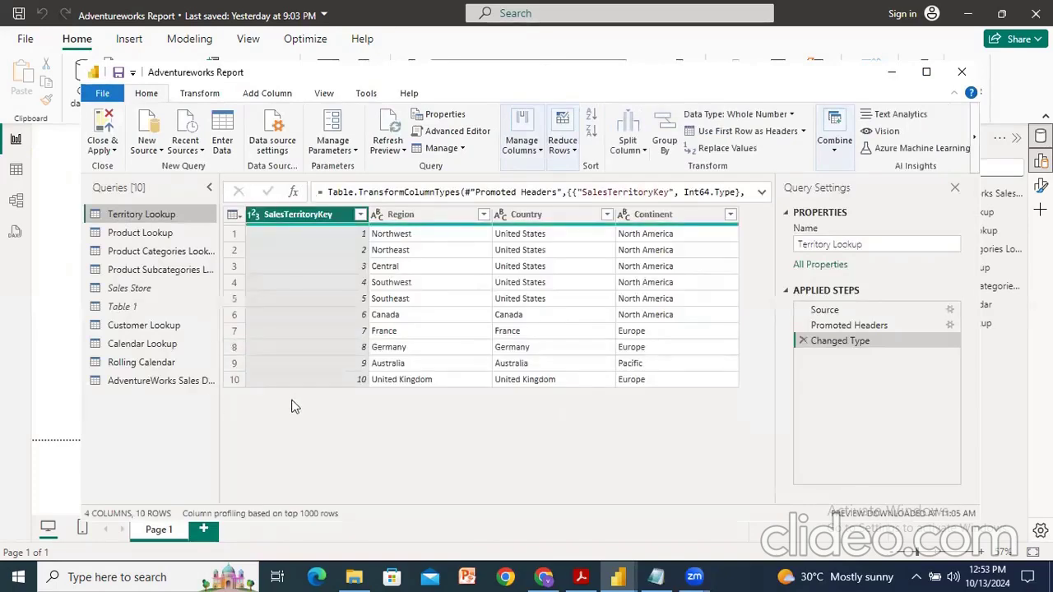
left_click(199, 94)
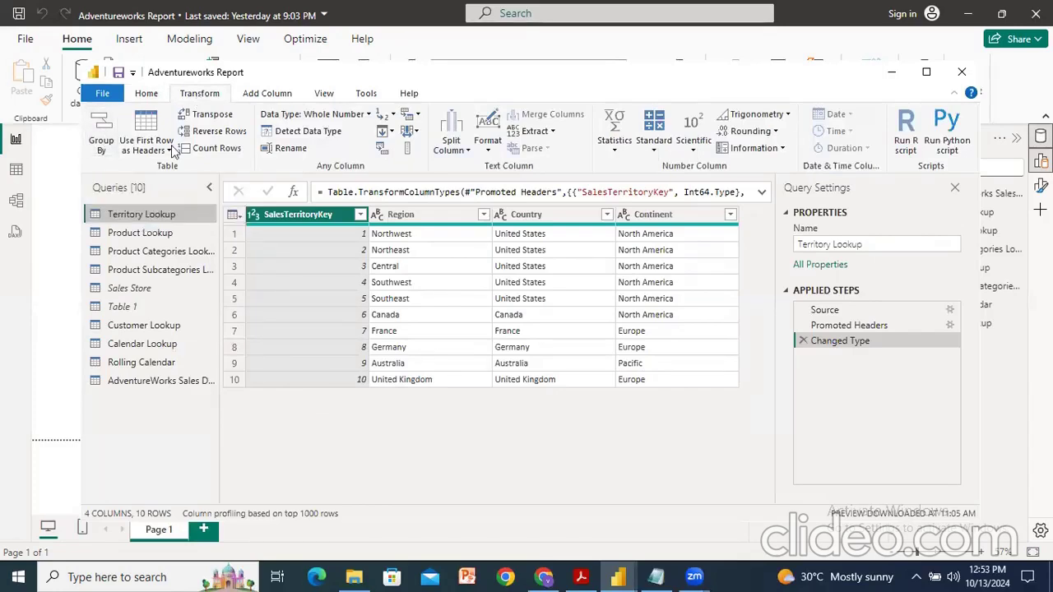
mouse_move(75, 147)
left_mouse_down()
mouse_move(113, 98)
mouse_move(77, 112)
mouse_move(78, 124)
mouse_move(110, 158)
mouse_move(135, 160)
left_mouse_up()
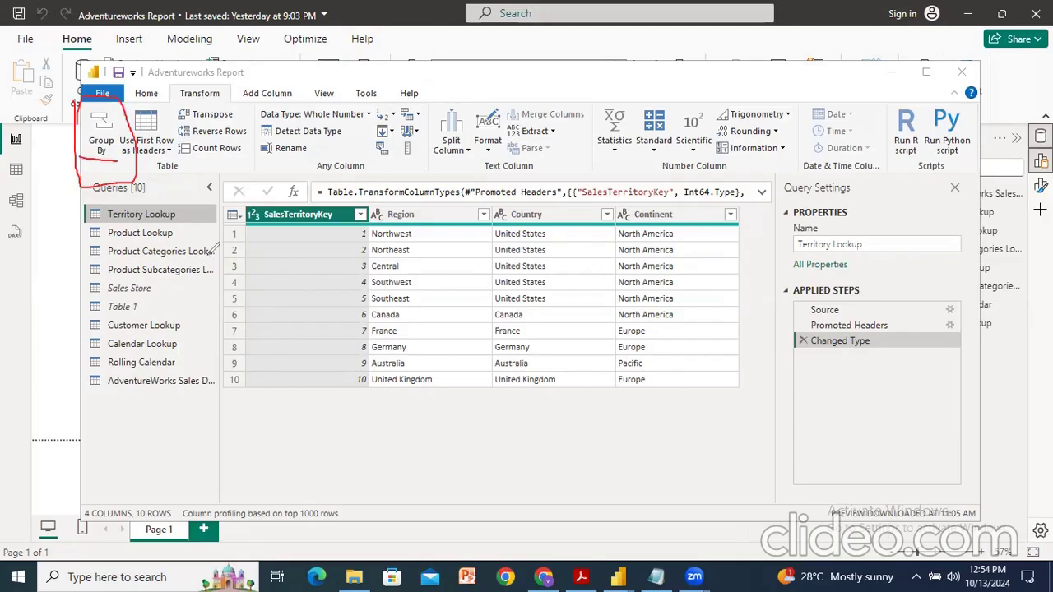
left_click(83, 386)
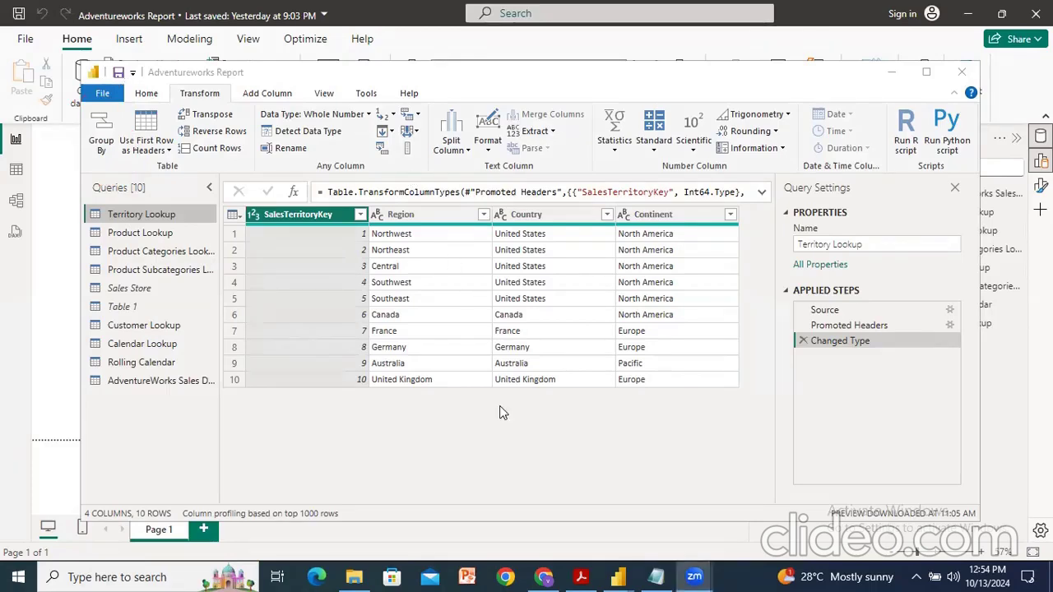
Step: Rename the AdventureWorks sales query to Sales Data 2022
left_click(169, 380)
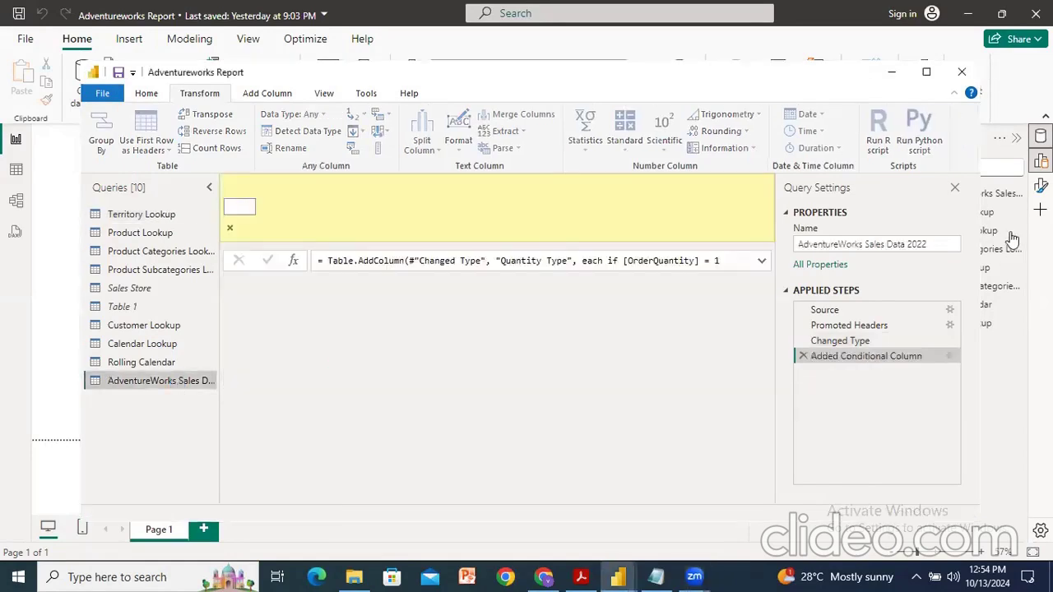
left_click(868, 244)
key("BackSpace")
key("BackSpace")
key("BackSpace")
key("BackSpace")
key("BackSpace")
key("BackSpace")
key("BackSpace")
key("BackSpace")
key("BackSpace")
key("BackSpace")
key("BackSpace")
key("BackSpace")
key("BackSpace")
key("BackSpace")
key("BackSpace")
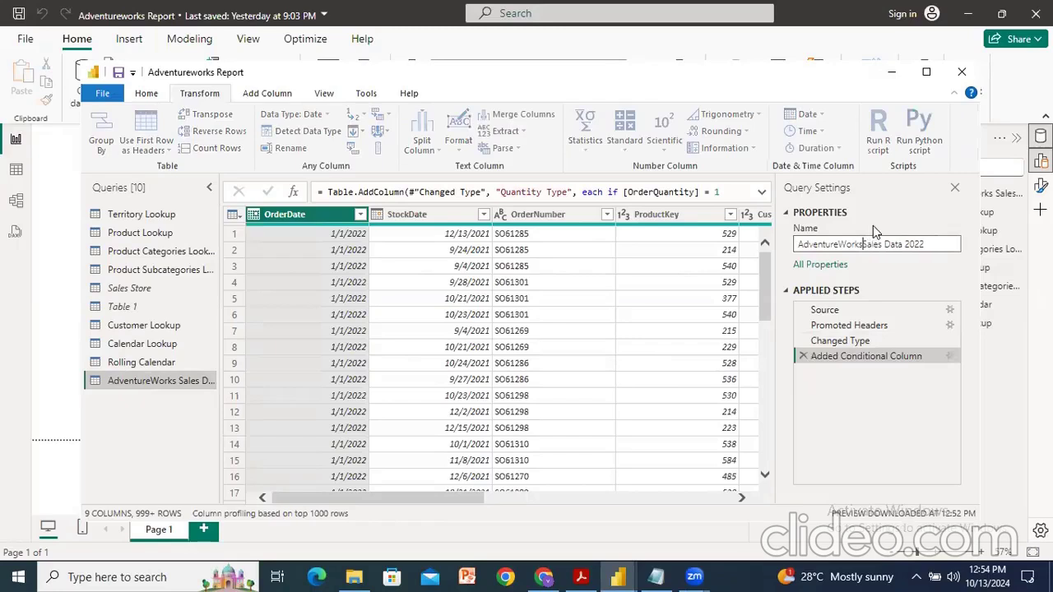
key("Return")
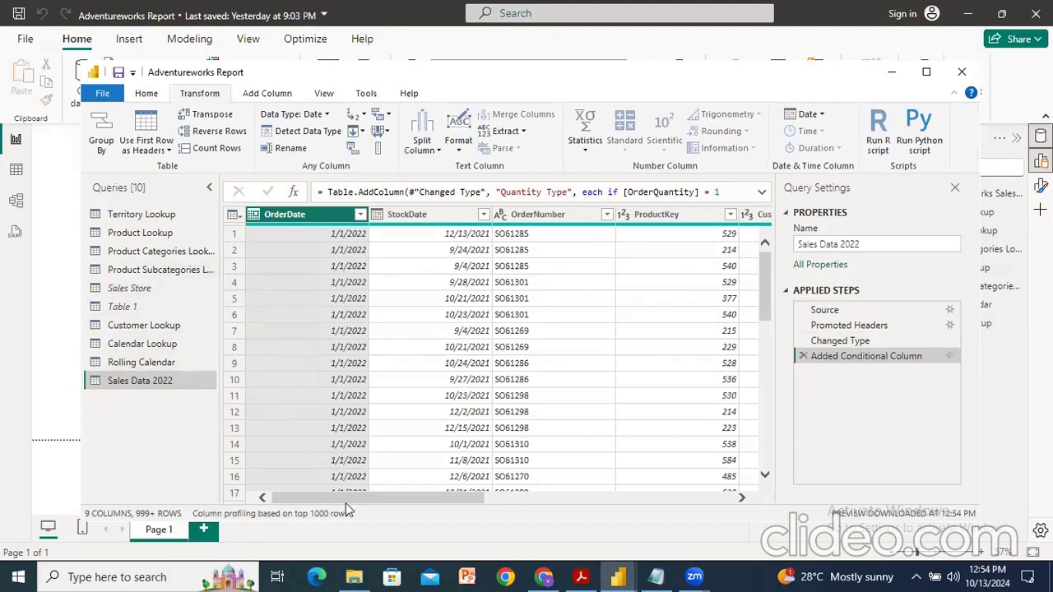
Step: Sort the ProductKey column in ascending order
left_click_drag(366, 495, 411, 498)
left_click(548, 215)
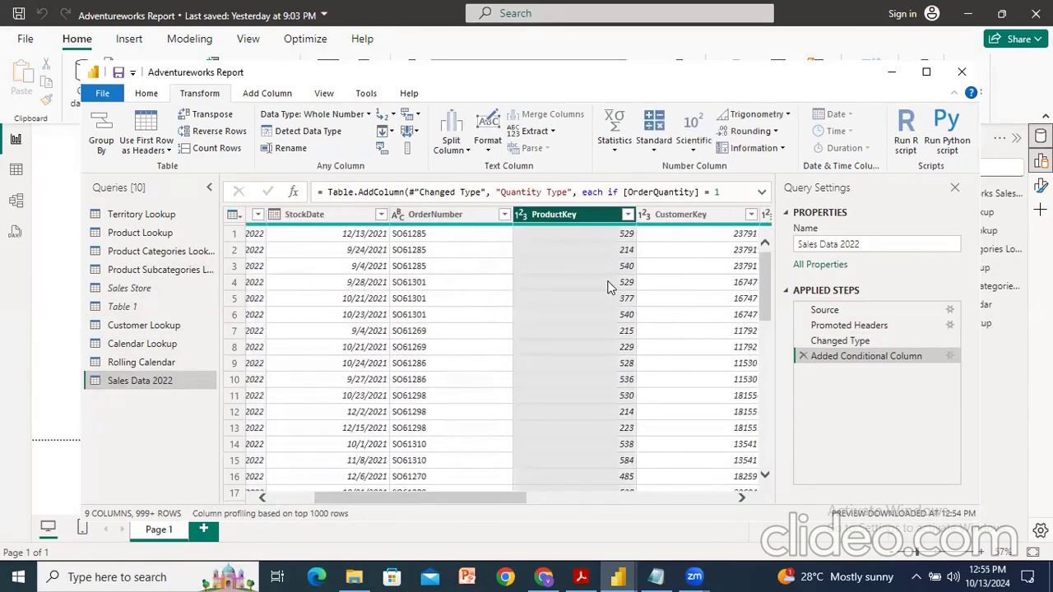
left_click(628, 215)
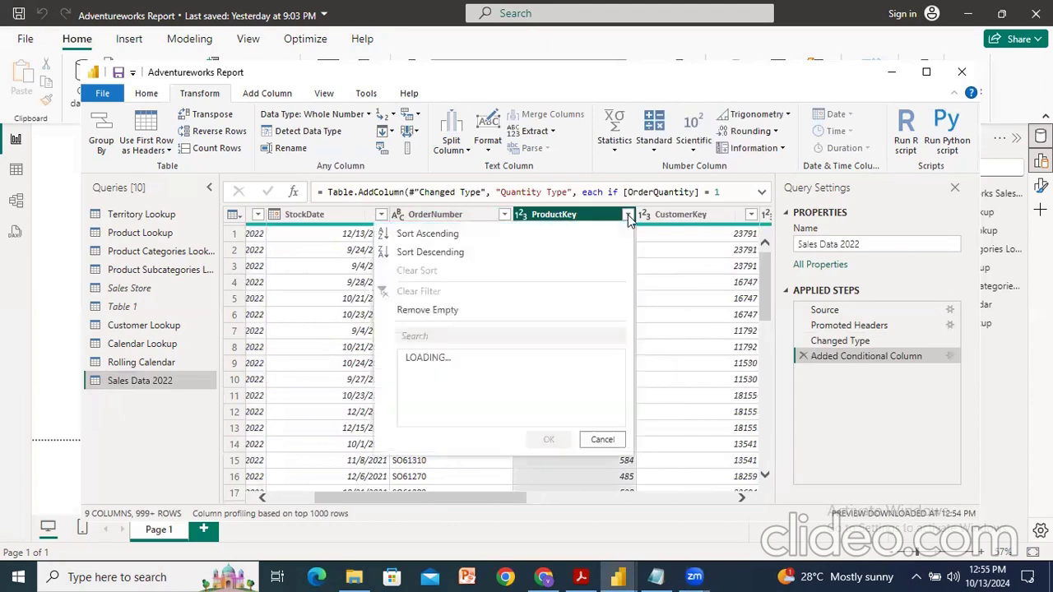
left_click(432, 234)
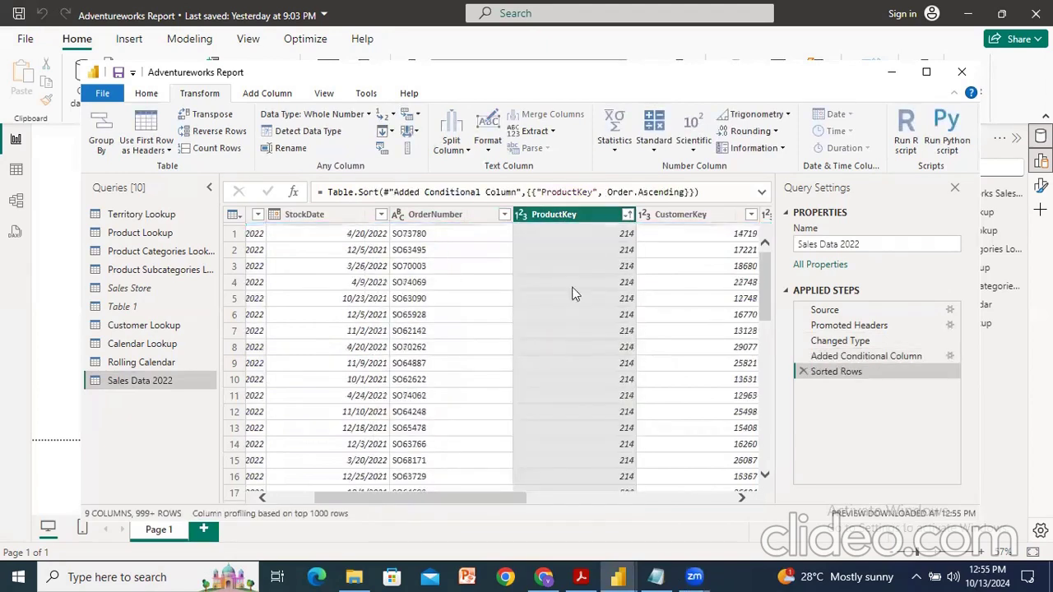
Step: Scroll through the sorted rows and inspect the full list of ProductKey values in the column filter
scroll(569, 325, "down", 7)
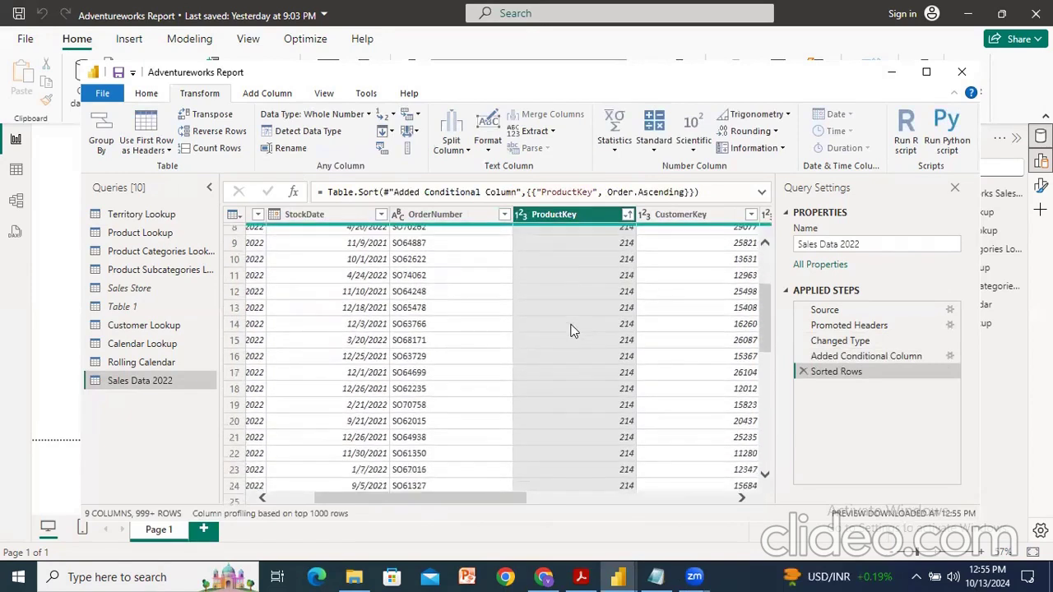
scroll(574, 330, "down", 4)
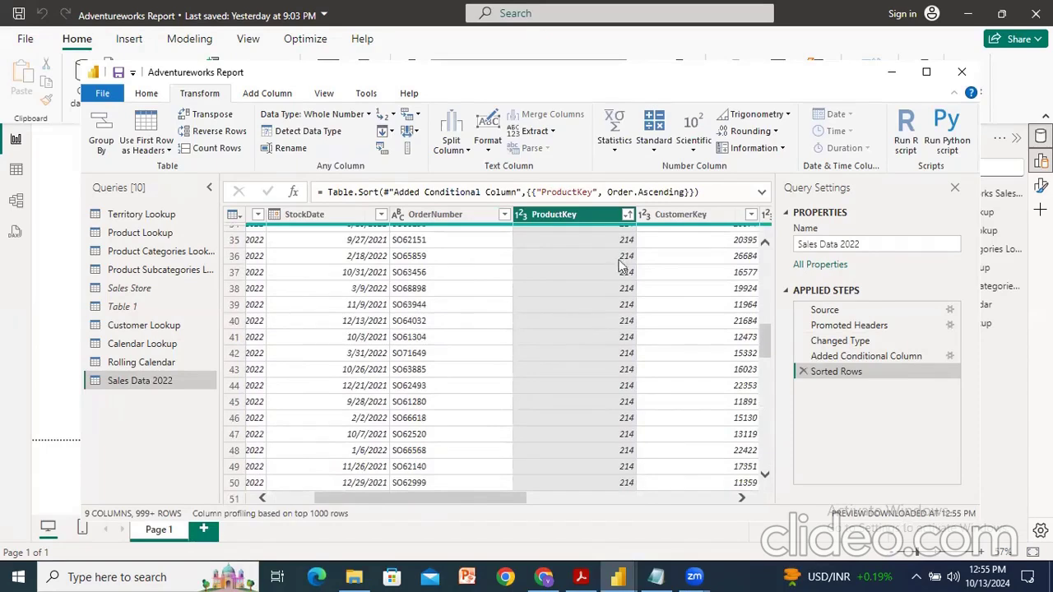
left_click(627, 214)
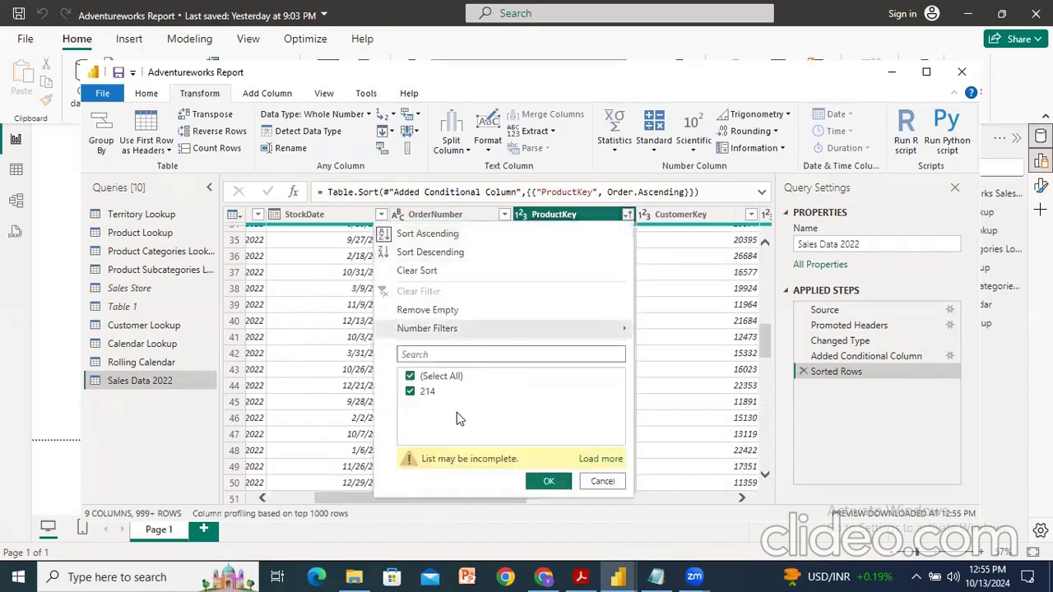
left_click(596, 458)
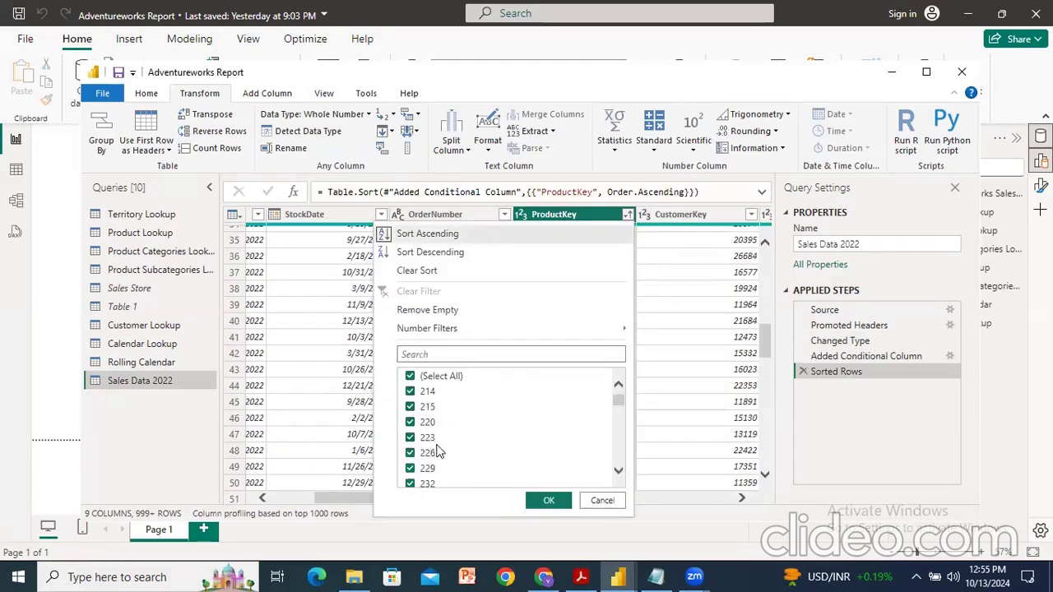
left_click(596, 500)
scroll(592, 298, "up", 10)
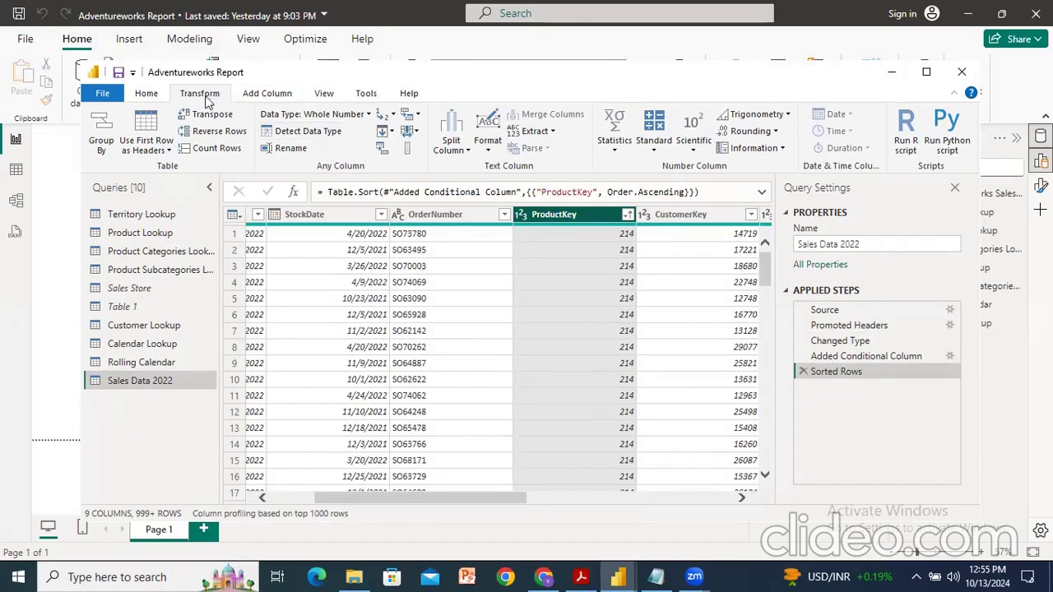
Step: Group rows by ProductKey into a new Total Quantity column that sums OrderQuantity
left_click(100, 140)
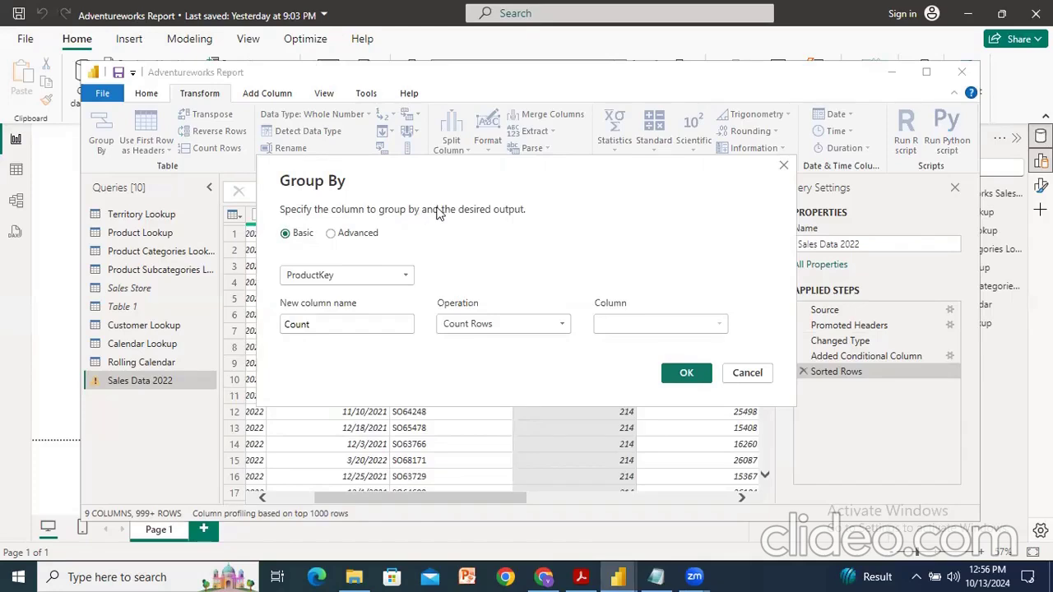
left_click(332, 234)
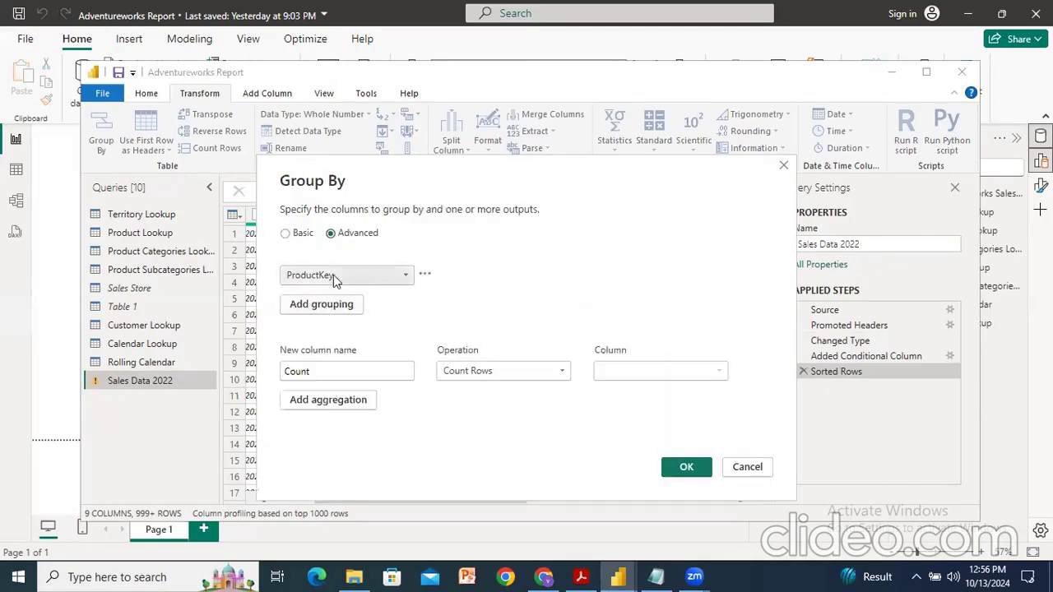
left_click(286, 234)
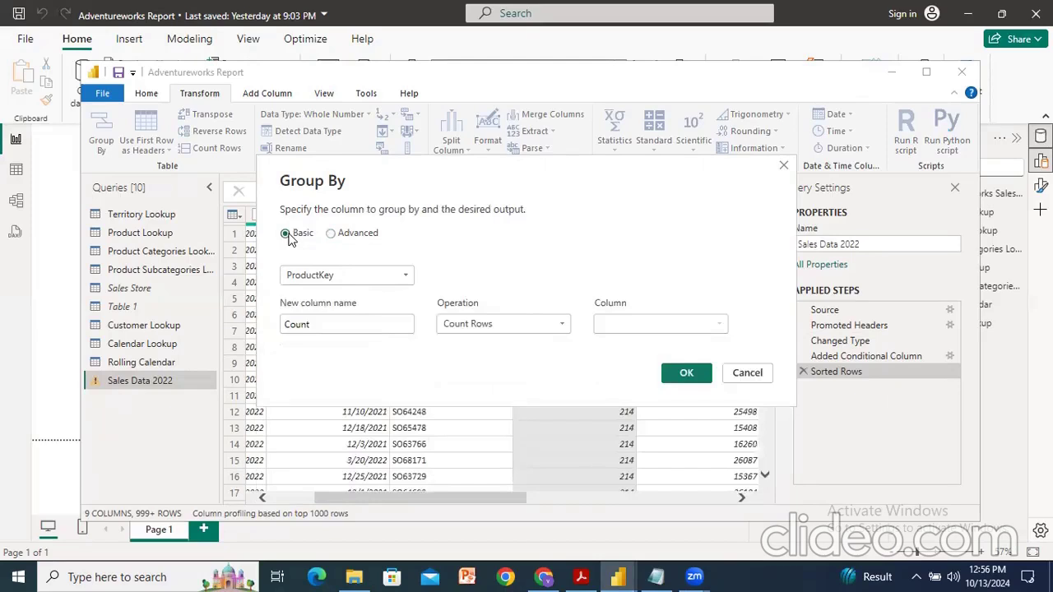
left_click(354, 329)
left_click_drag(324, 327, 284, 326)
type("Total")
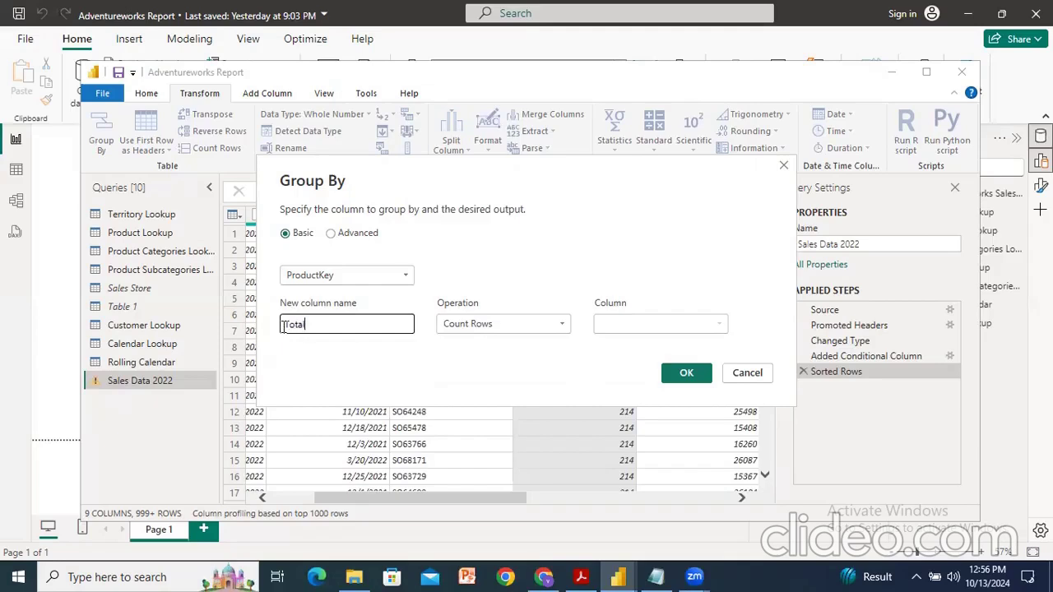
type(" Quantity")
left_click(462, 326)
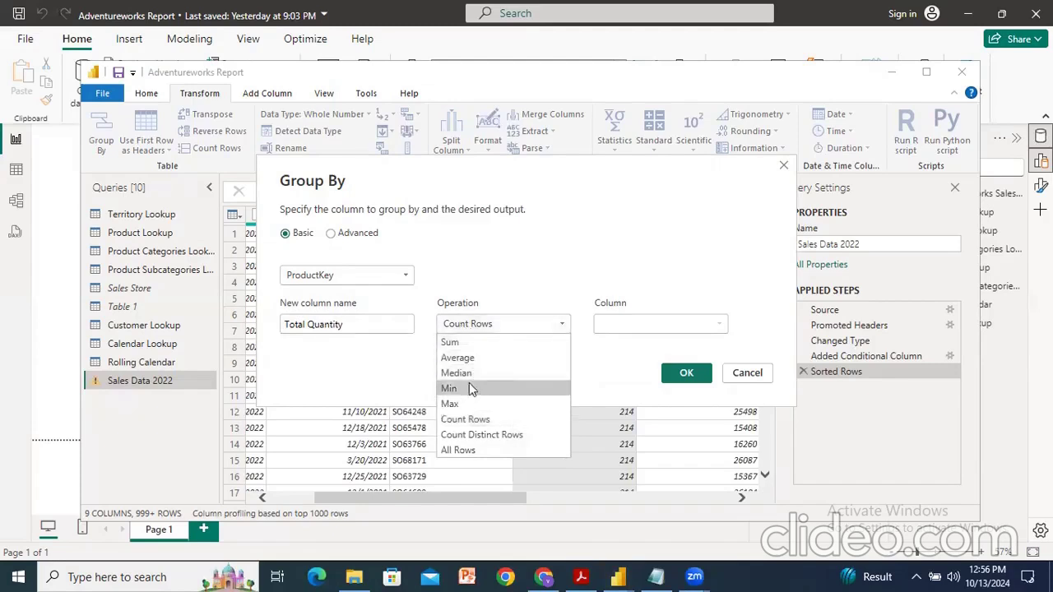
left_click(468, 342)
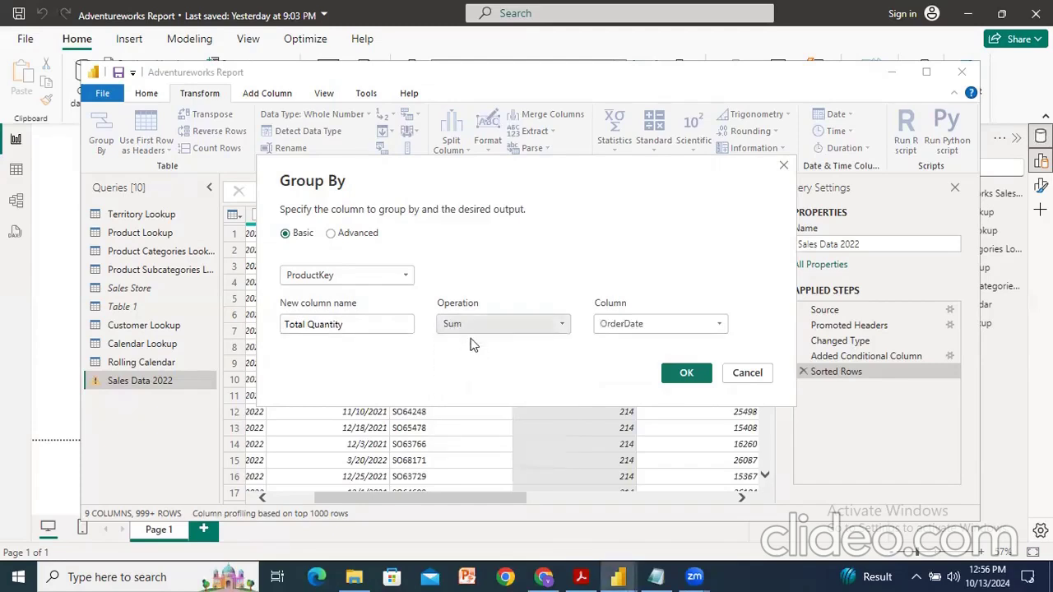
left_click(639, 325)
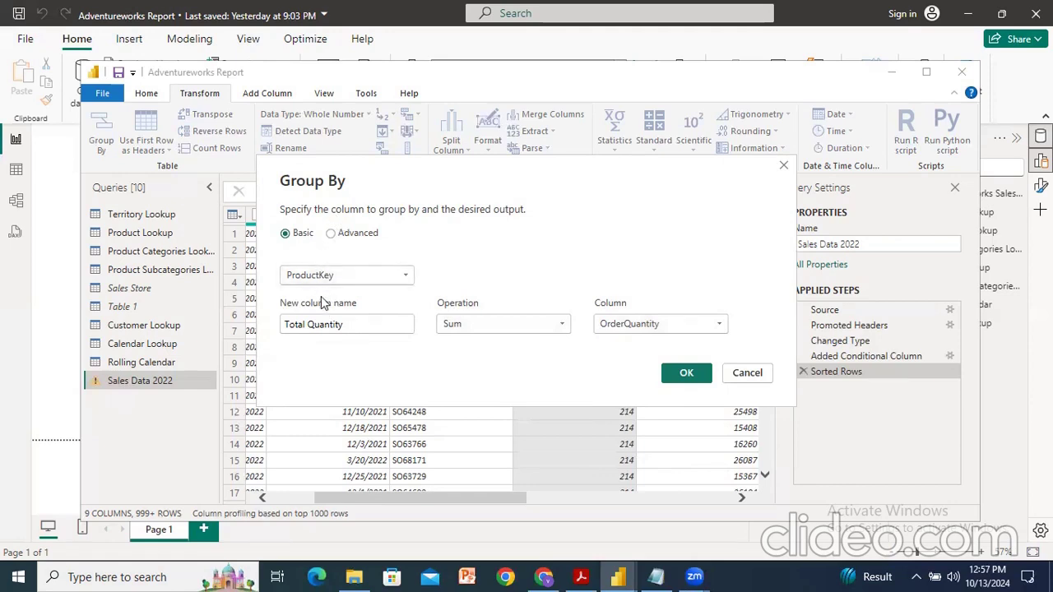
left_click(689, 373)
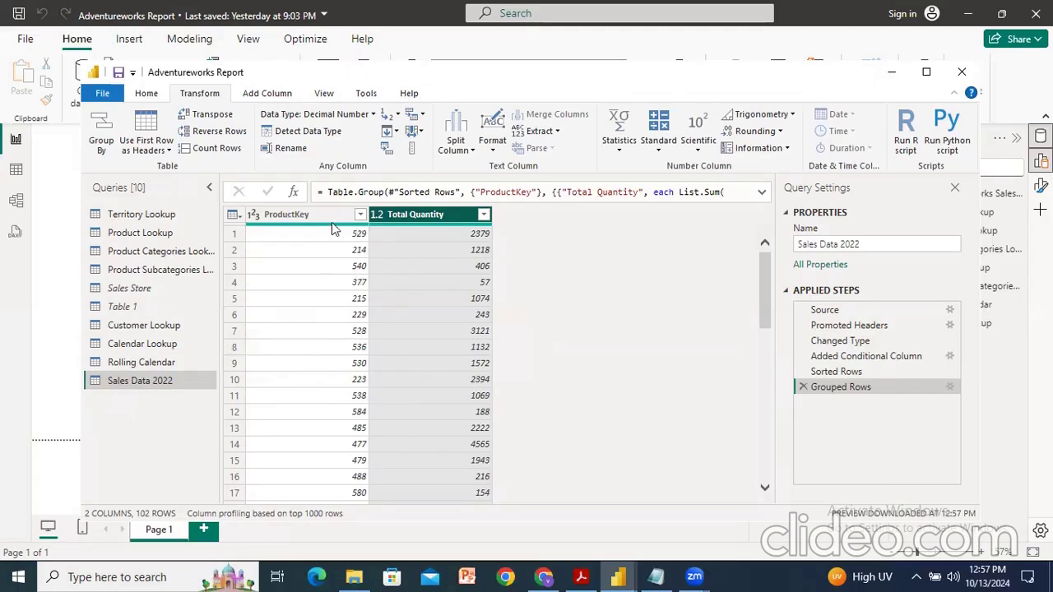
Step: Sort the grouped table by ProductKey in ascending order
left_click(359, 214)
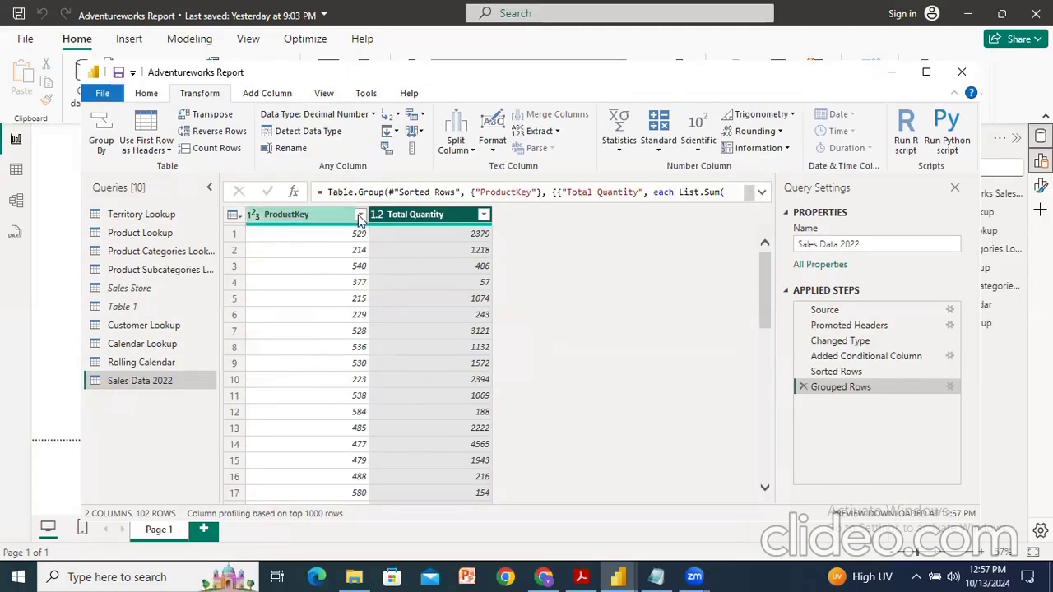
left_click(160, 229)
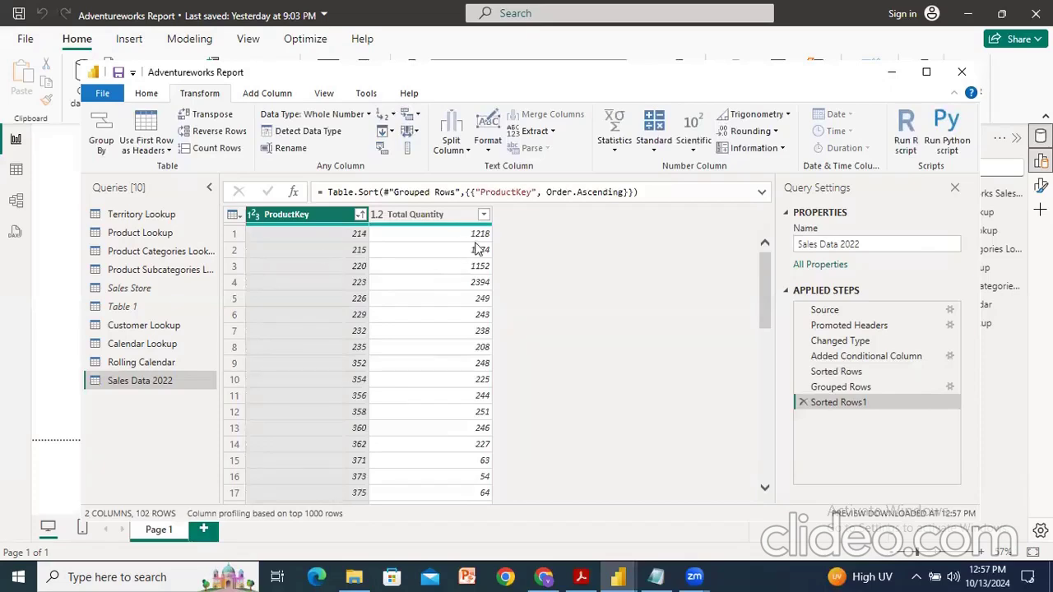
Step: Delete the Sorted Rows1, Grouped Rows, Sorted Rows and Added Conditional Column applied steps, returning the query to Changed Type
scroll(482, 272, "down", 10)
scroll(481, 278, "up", 10)
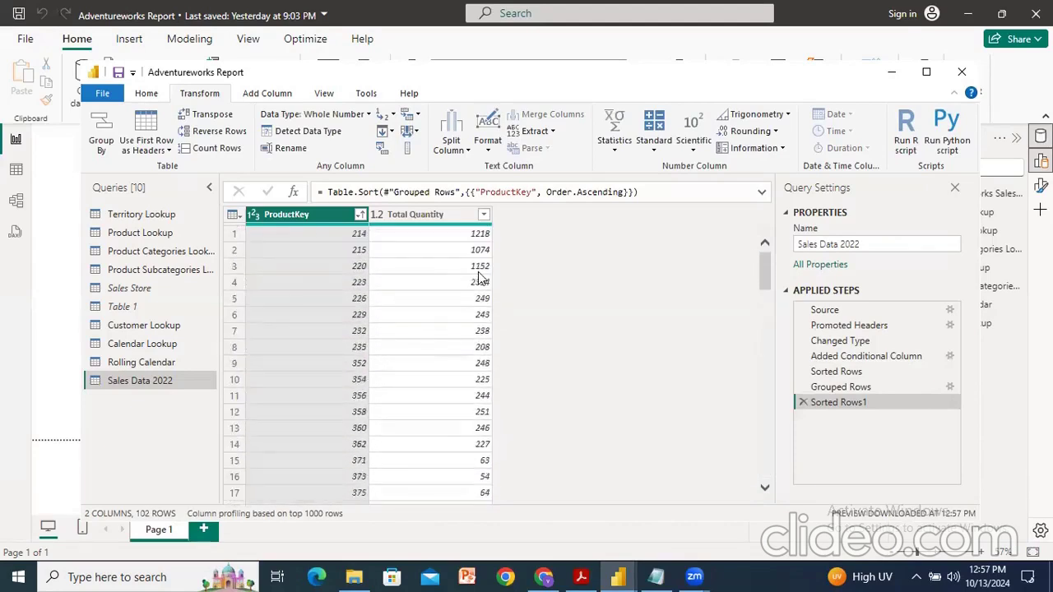
left_click(802, 403)
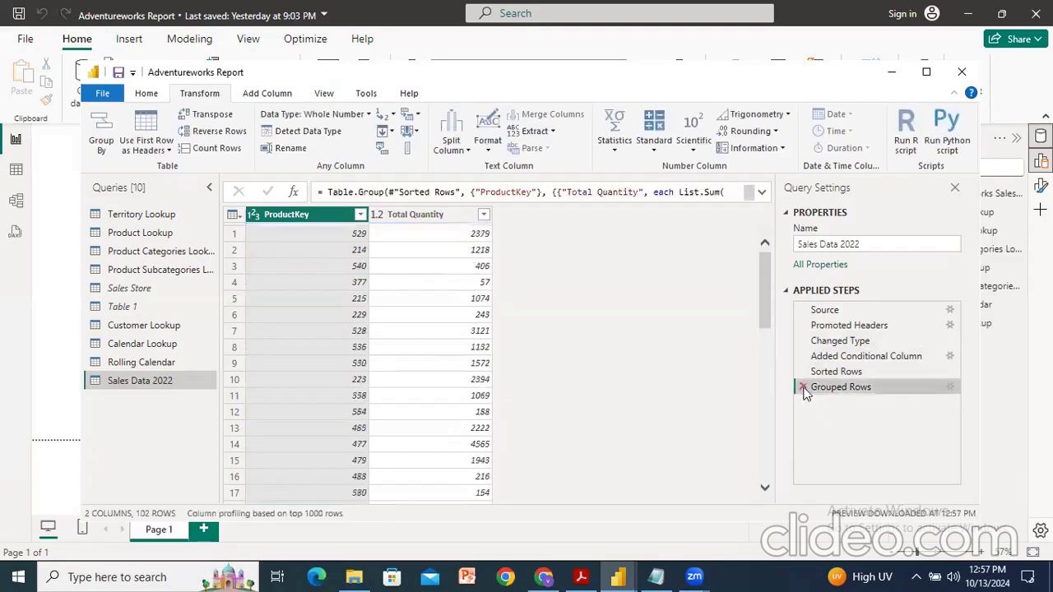
left_click(803, 387)
left_click(802, 371)
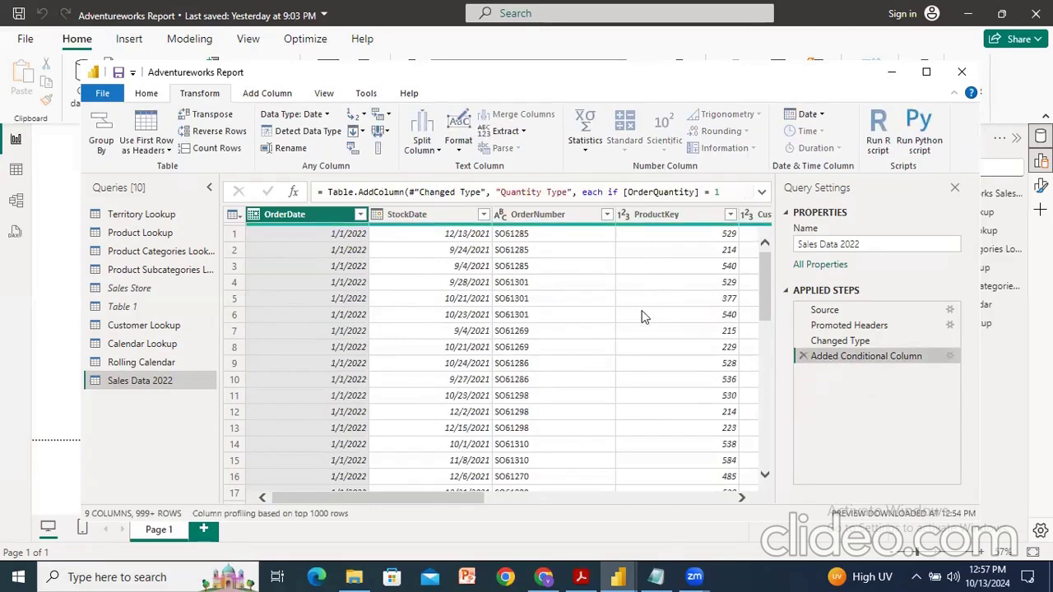
left_click(803, 356)
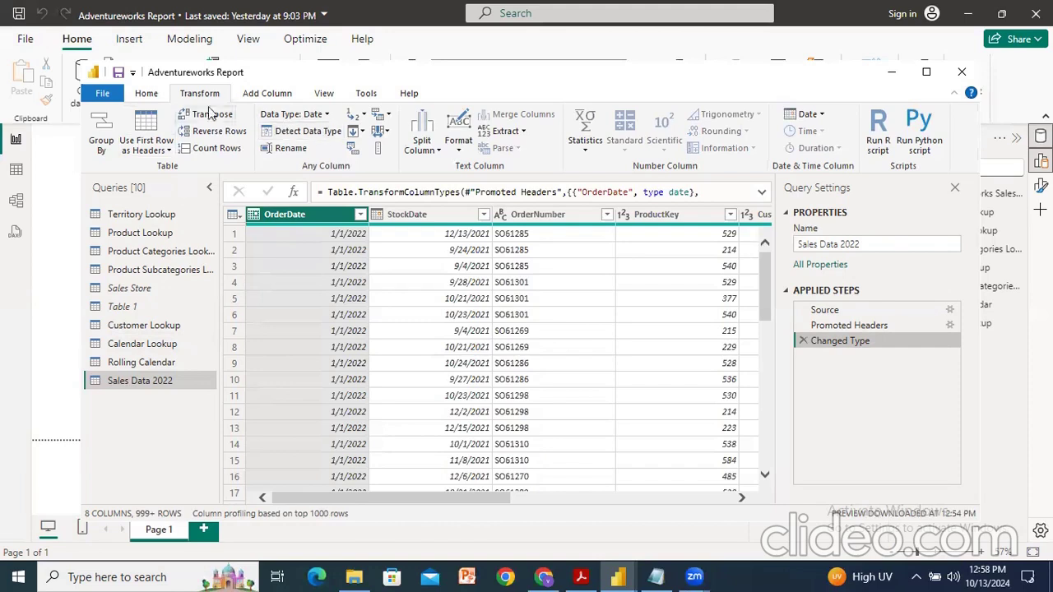
Step: Open Group By in Advanced mode and group the rows by ProductKey and CustomerKey
left_click(103, 133)
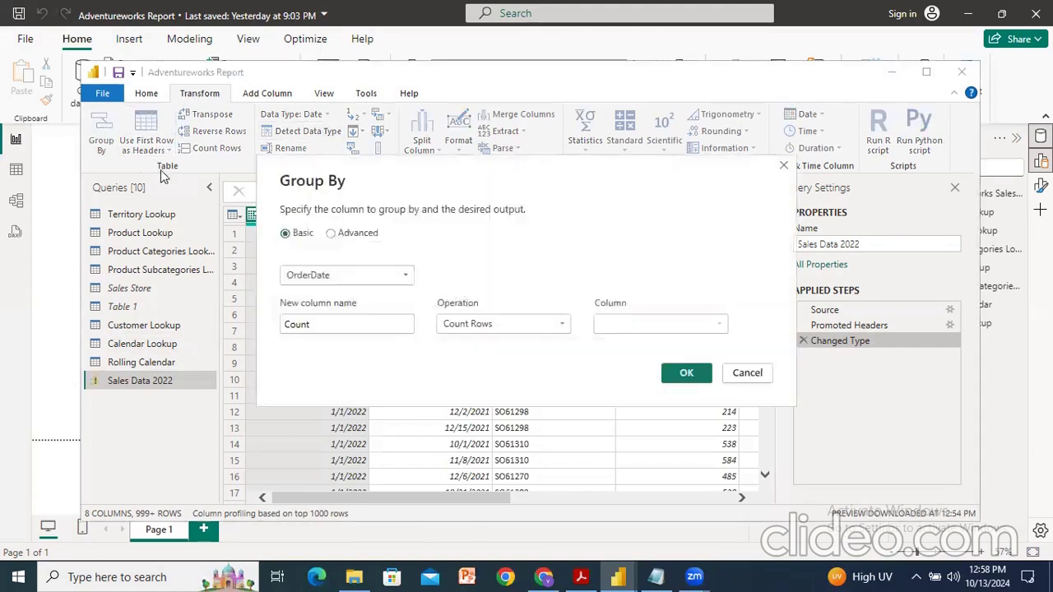
left_click(330, 234)
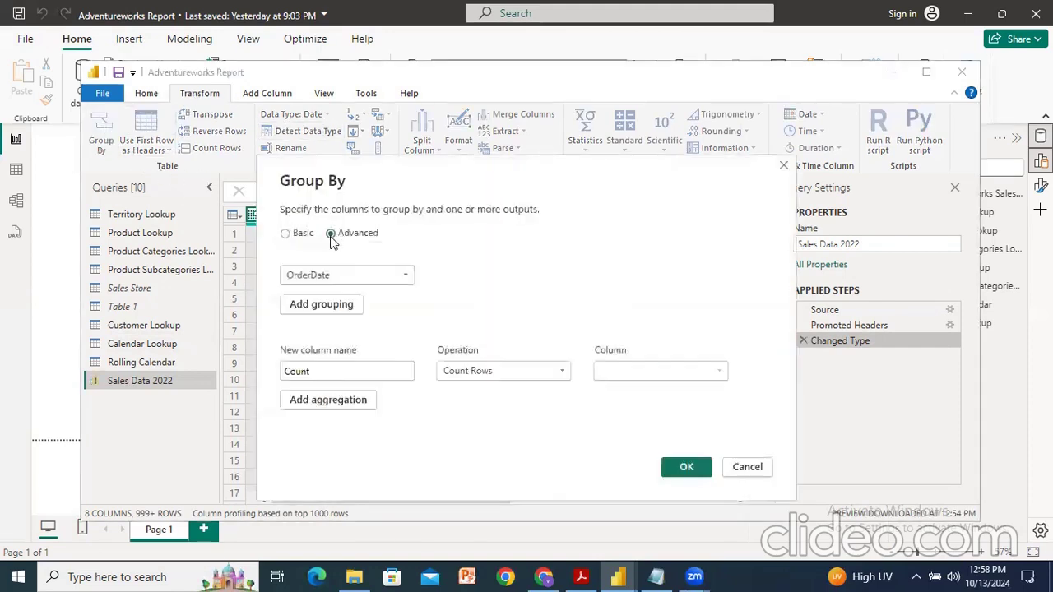
left_click(354, 277)
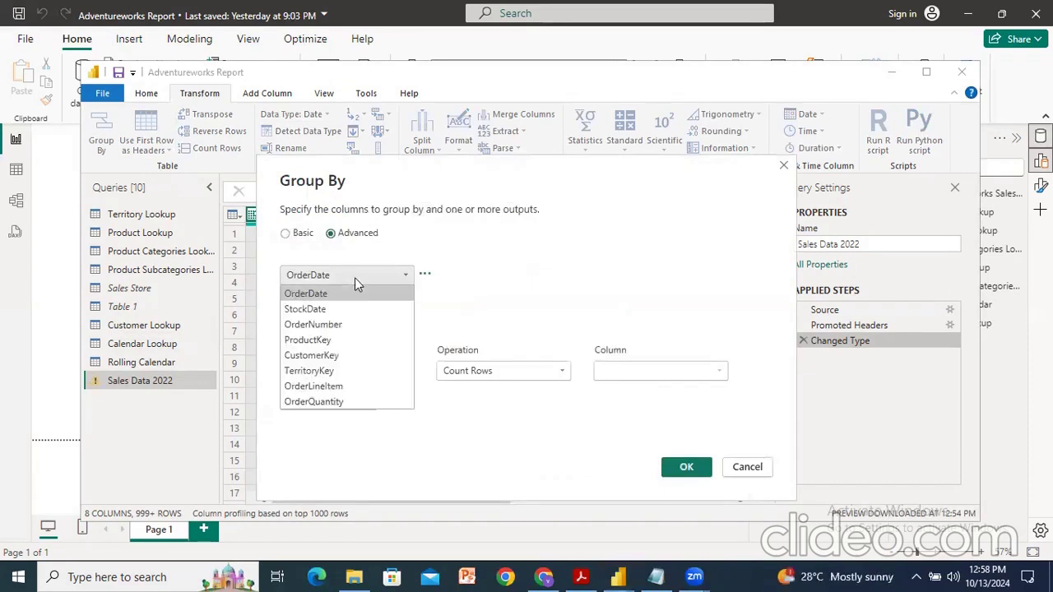
left_click(316, 343)
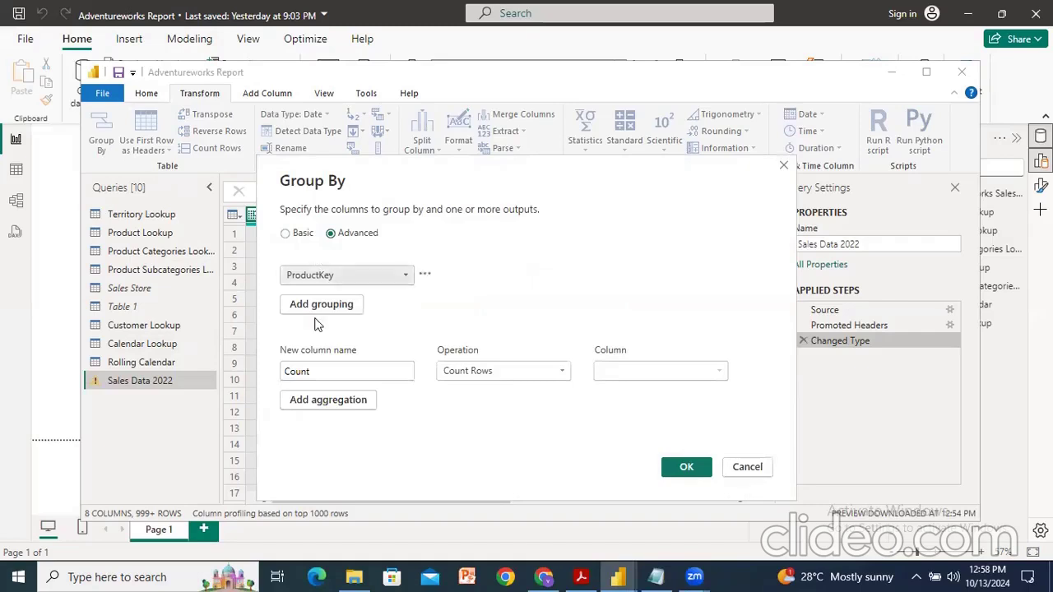
left_click(321, 306)
left_click(332, 305)
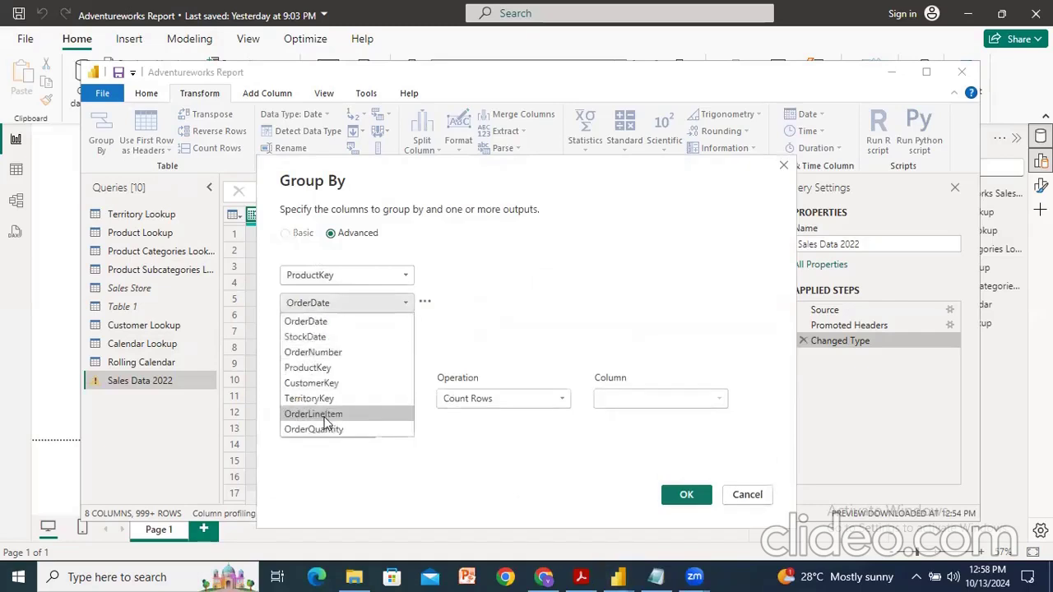
left_click(324, 383)
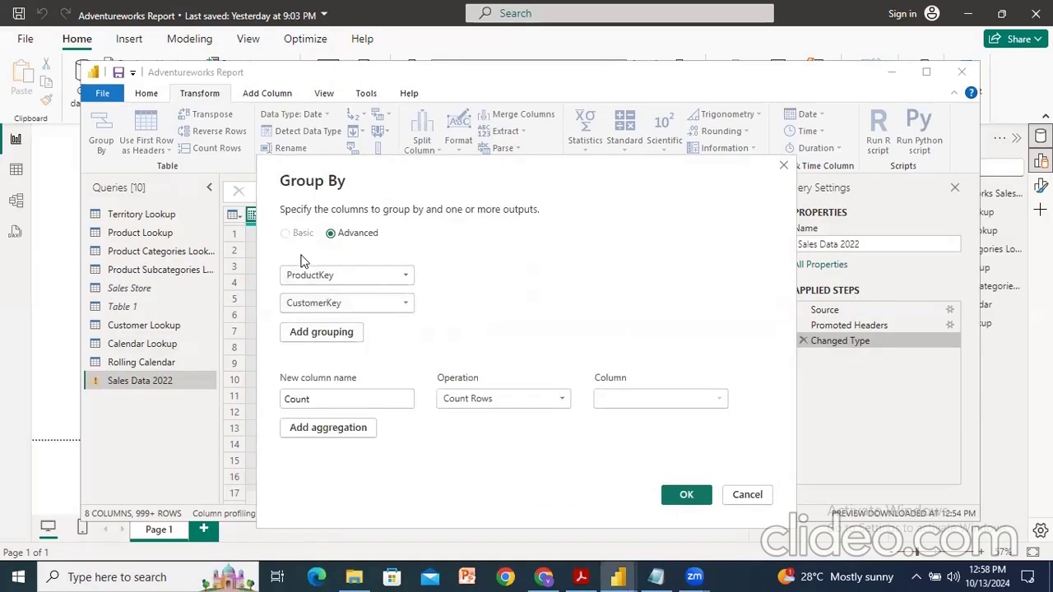
Step: Name the aggregation Total Quantity, set it to sum OrderQuantity, and confirm the grouping
left_click(344, 402)
left_click_drag(344, 402, 253, 412)
type("Total")
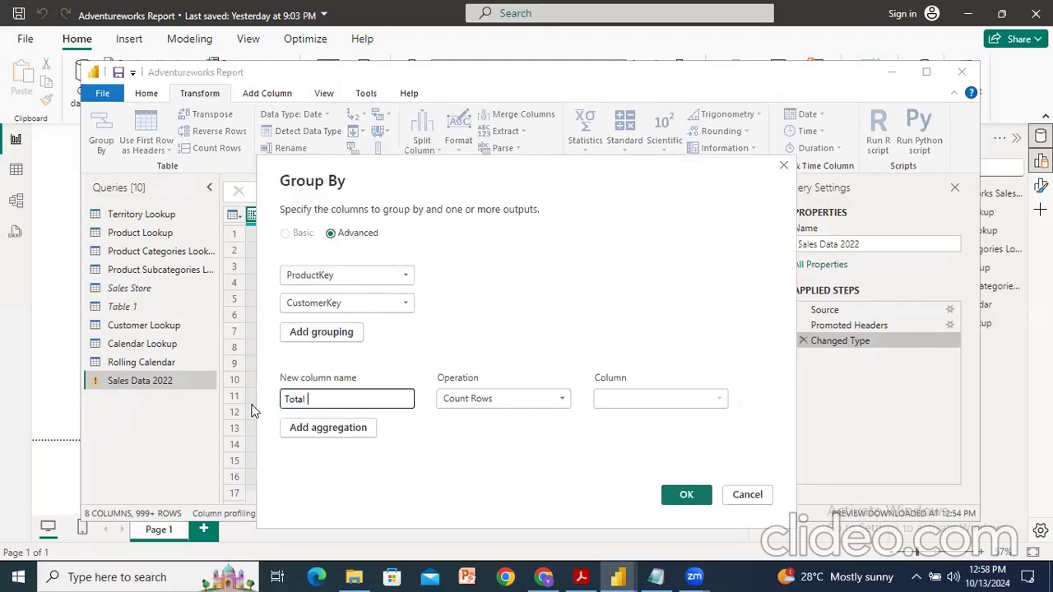
type(" Quantity")
left_click(501, 399)
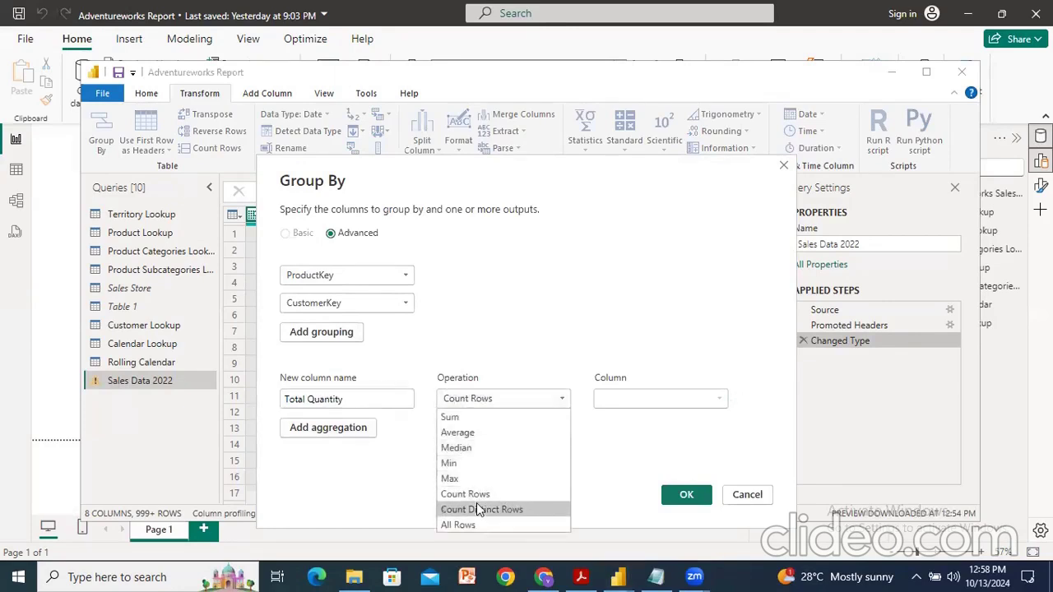
left_click(460, 418)
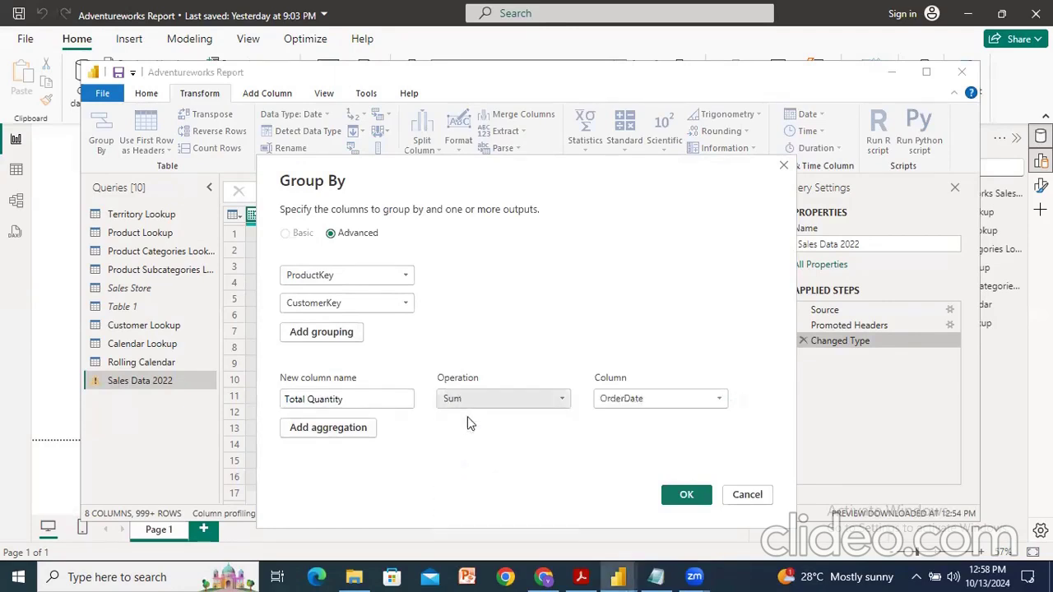
left_click(671, 402)
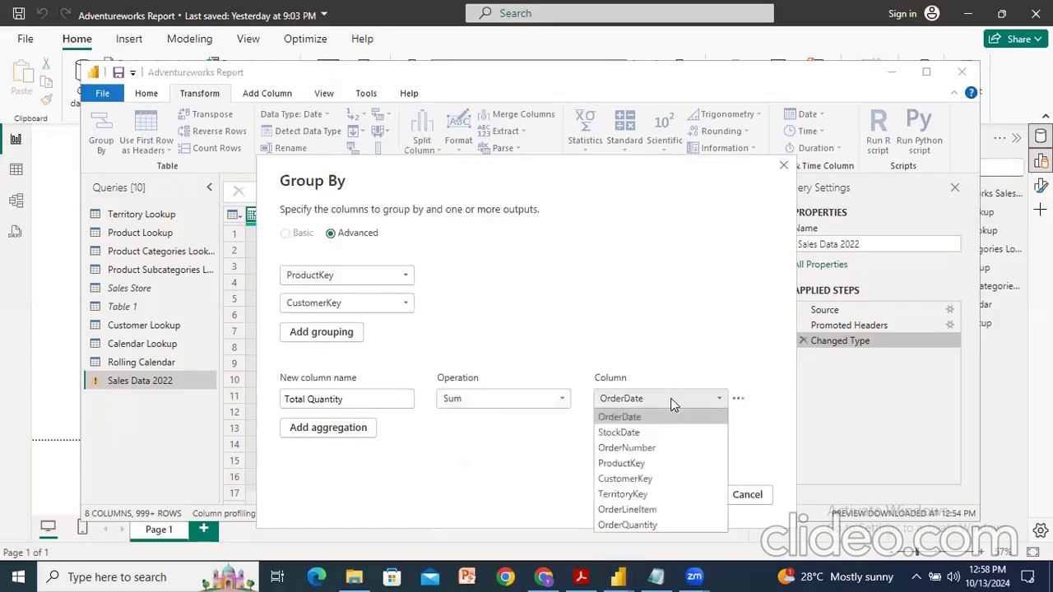
left_click(647, 525)
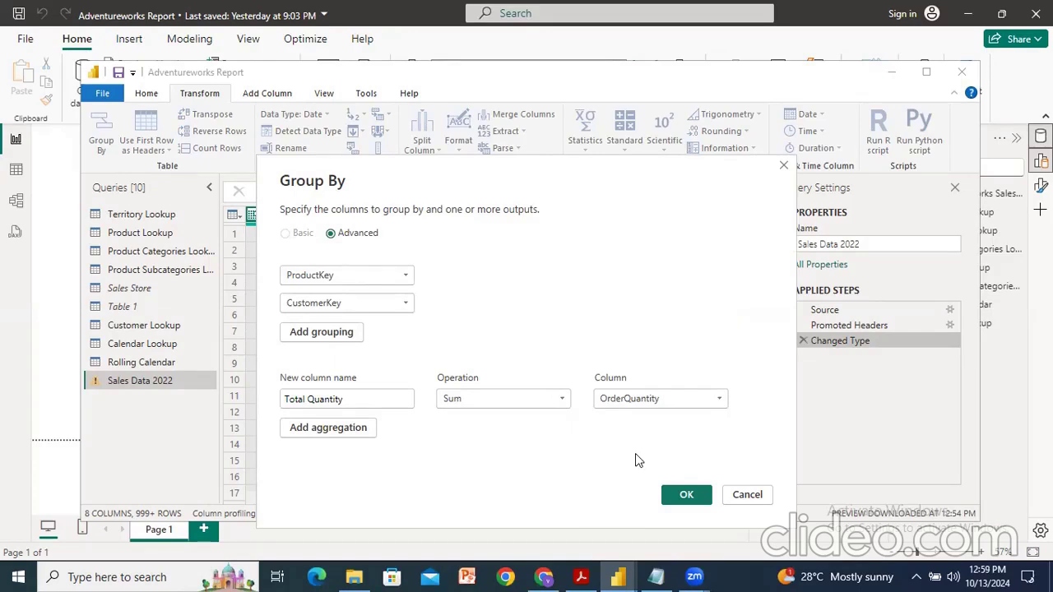
left_click(682, 494)
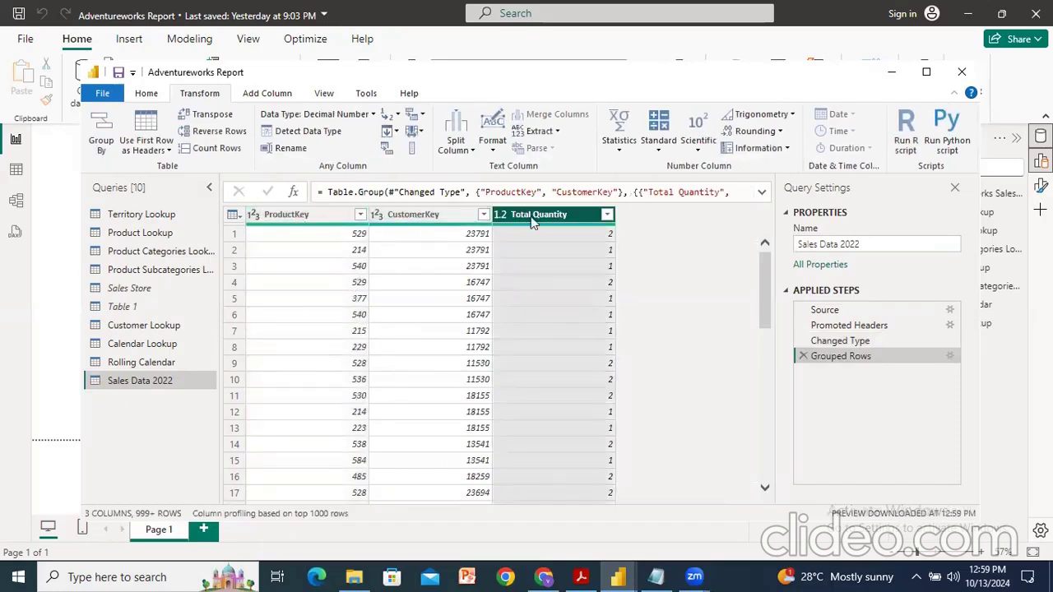
Step: Sort the grouped table ascending by ProductKey and then by CustomerKey
left_click(359, 214)
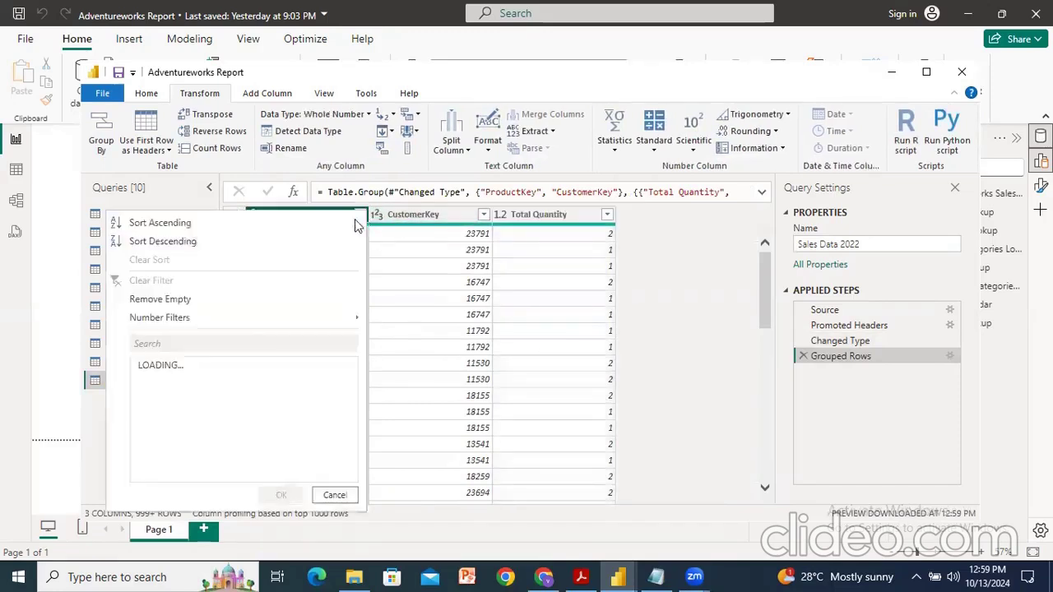
left_click(223, 224)
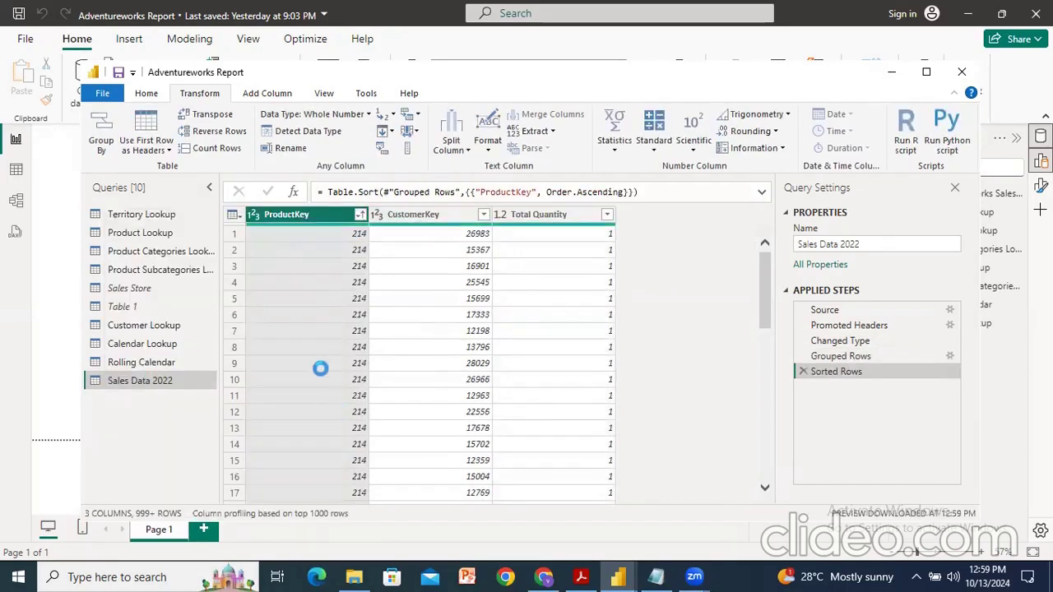
scroll(320, 366, "down", 6)
left_click(483, 214)
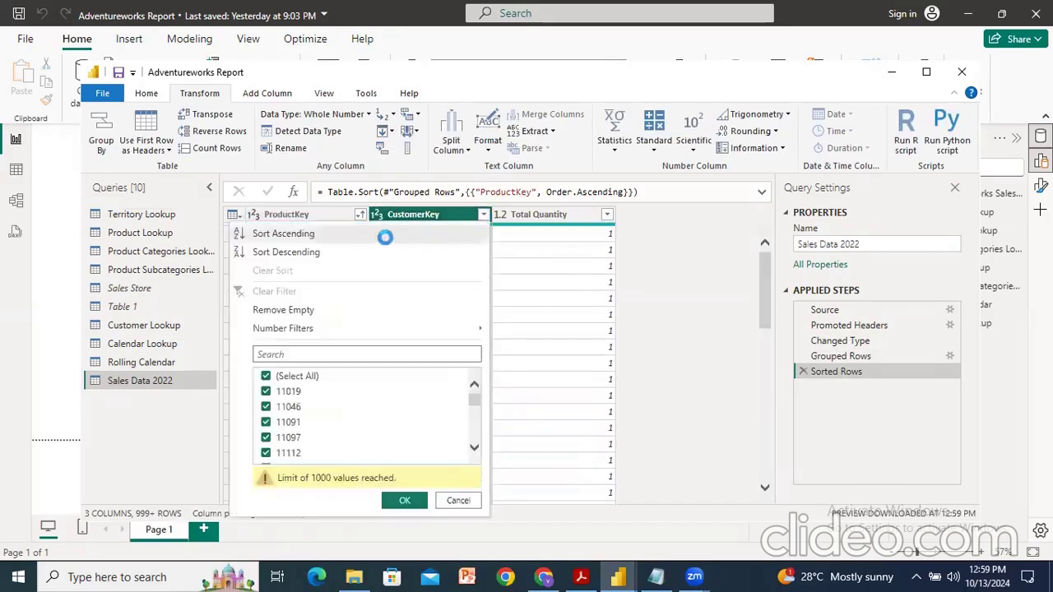
left_click(296, 233)
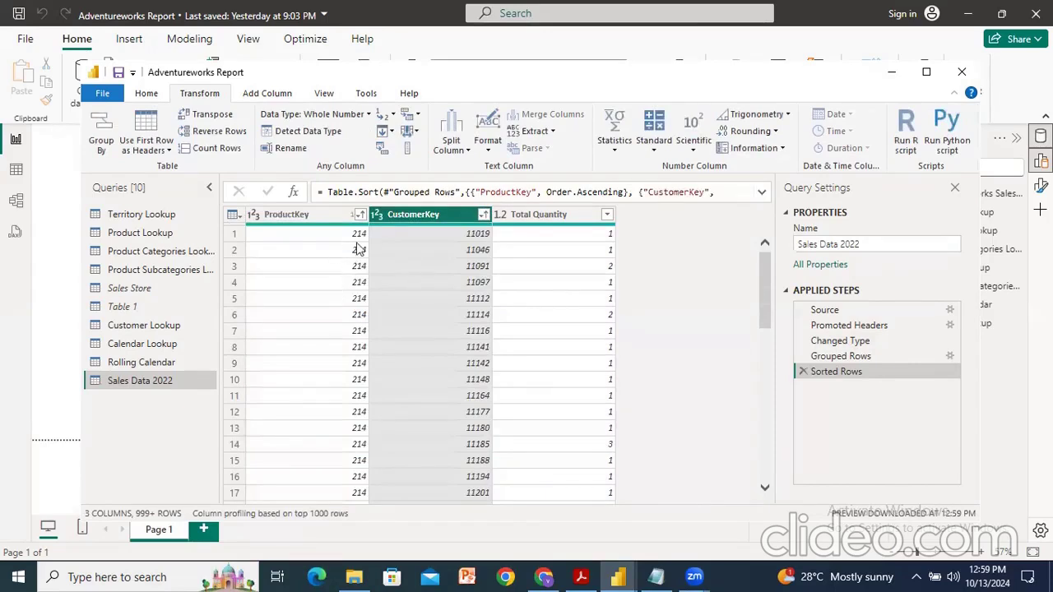
Step: Delete the Sorted Rows and Grouped Rows applied steps
scroll(436, 357, "down", 3)
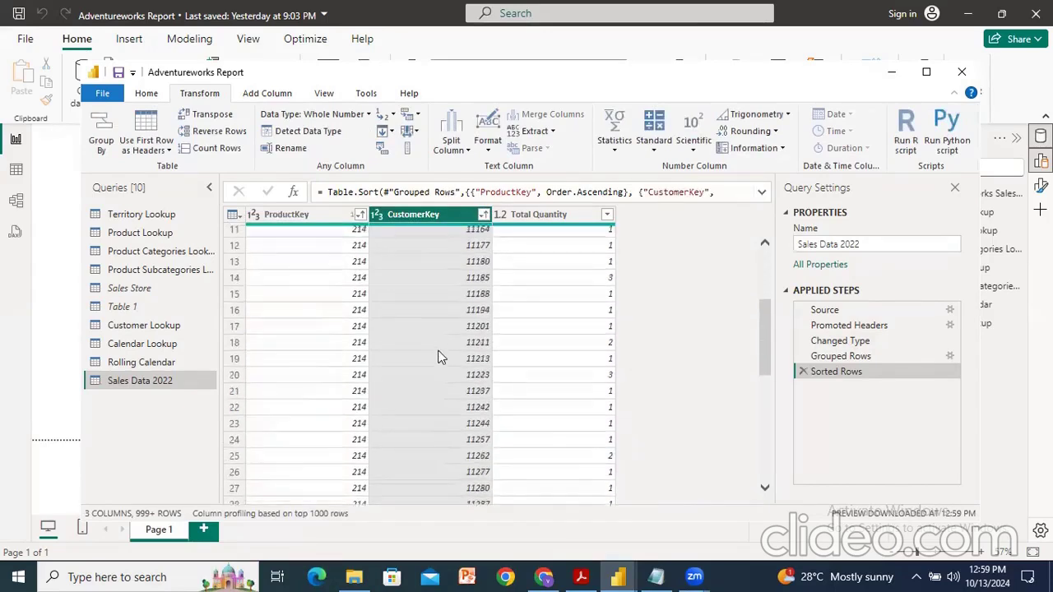
scroll(437, 356, "up", 3)
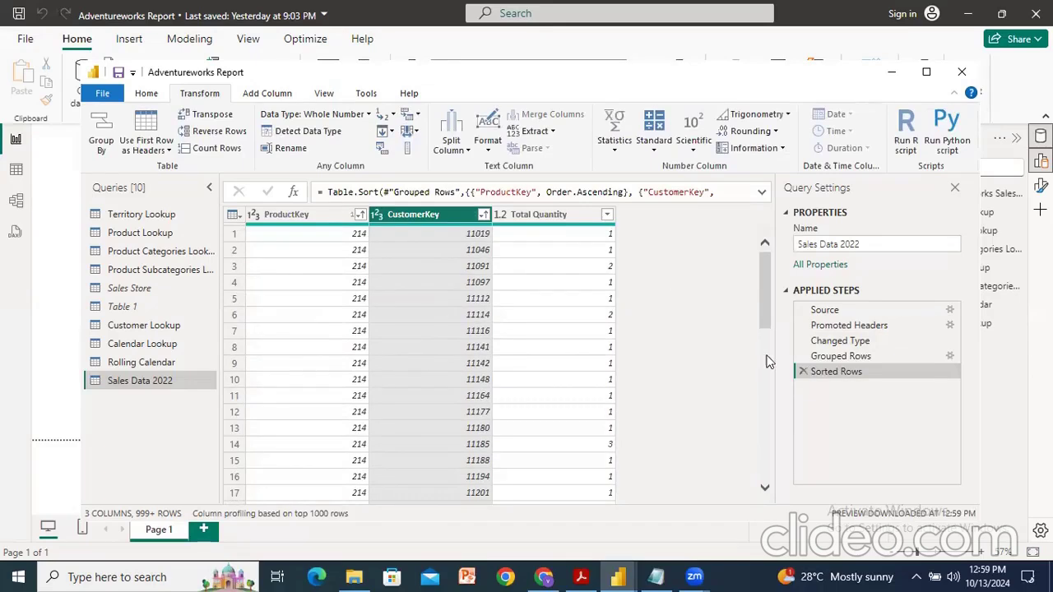
left_click(802, 371)
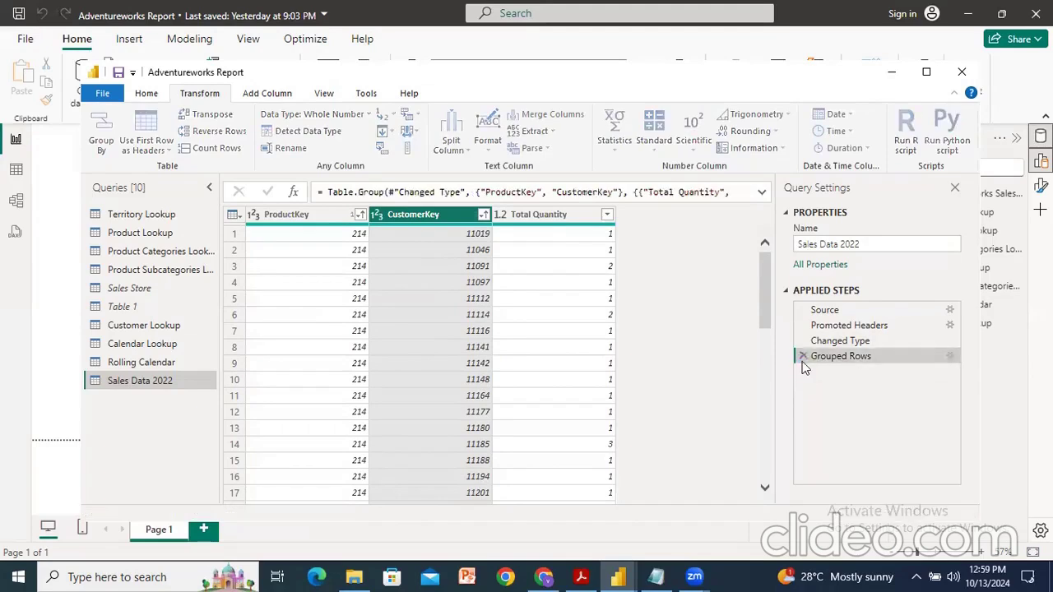
left_click(802, 355)
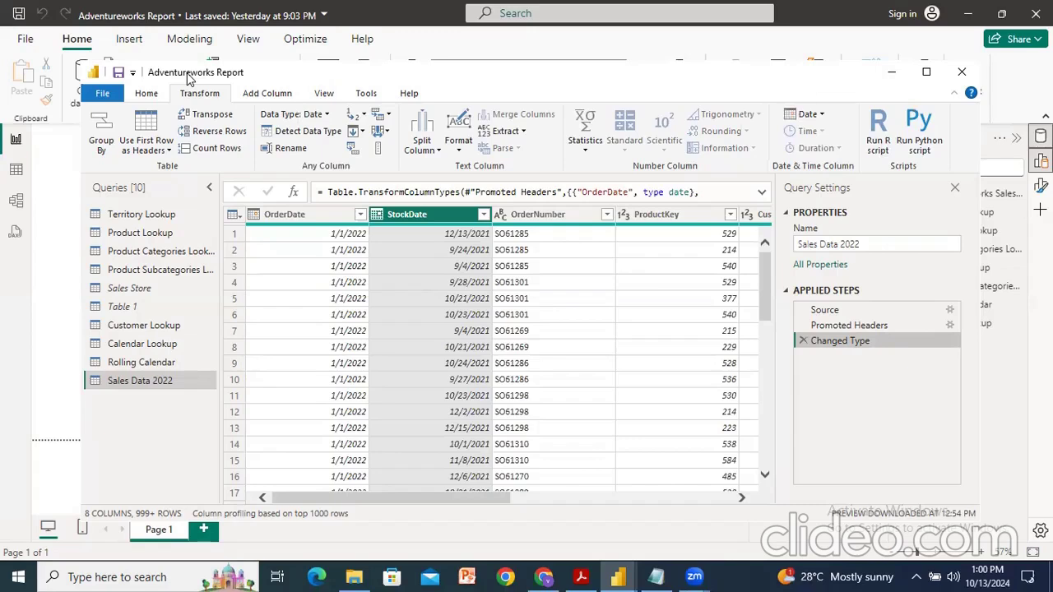
Step: Switch to Notepad and list a Month header followed by Jan, feb and mar on separate lines
left_click(656, 578)
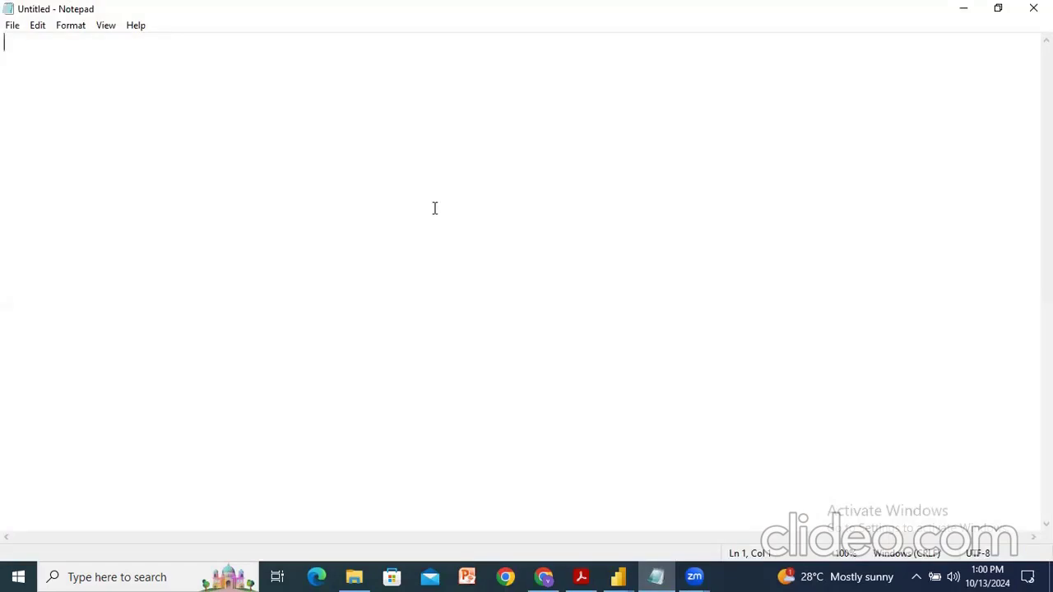
type("Month")
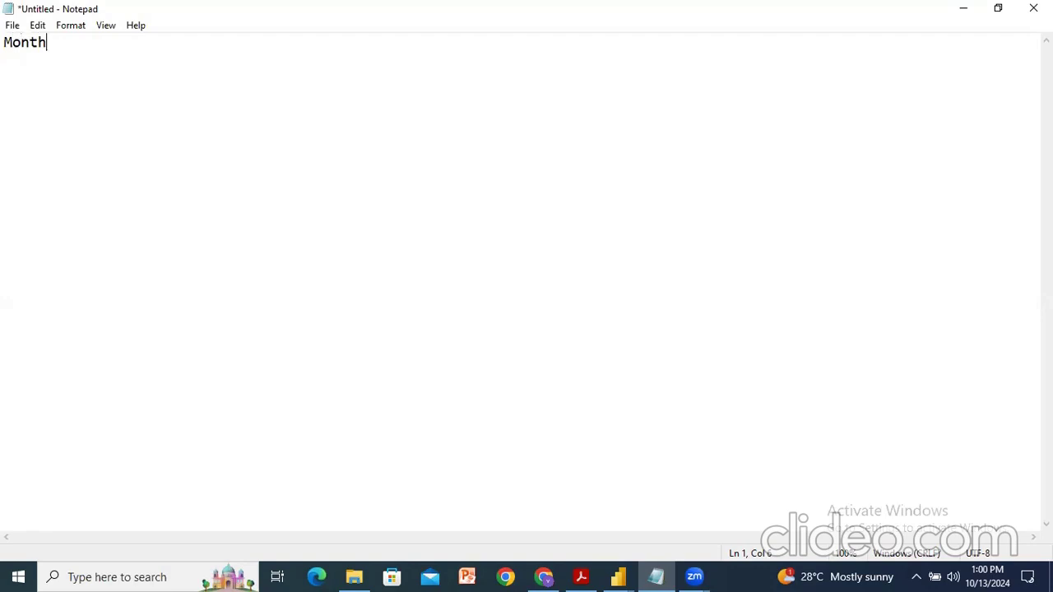
key("Return")
type("Jan")
key("Return")
type("feb")
key("Return")
type("mar")
key("Up")
key("Up")
key("Up")
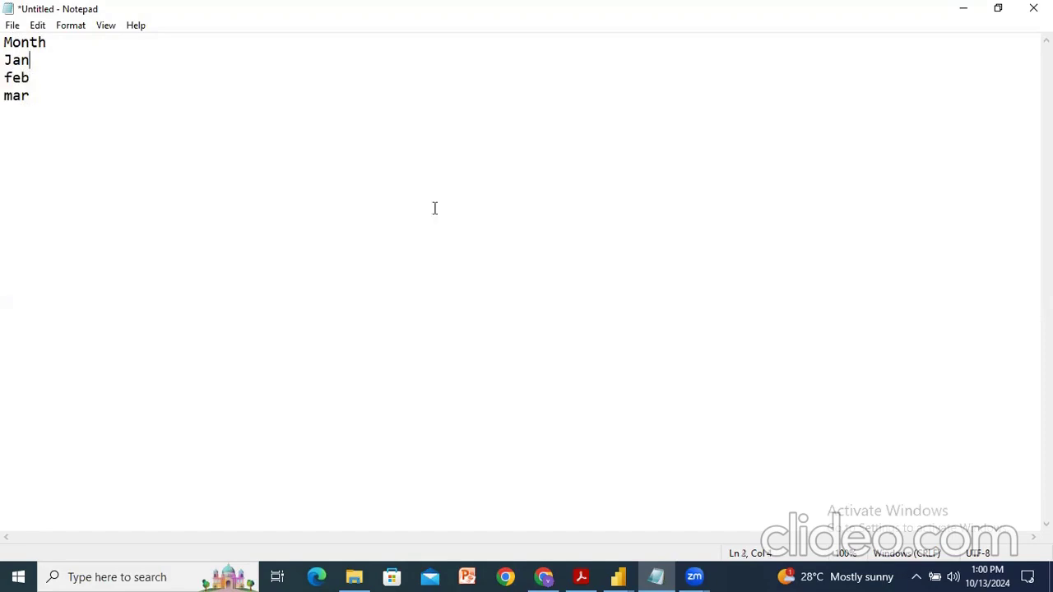
Step: Add a tab-separated sales column beside the months with values 100, 200 and 300
key("End")
key("Tab")
type("sales")
key("Down")
key("Tab")
type("100")
key("Down")
key("Tab")
type("200")
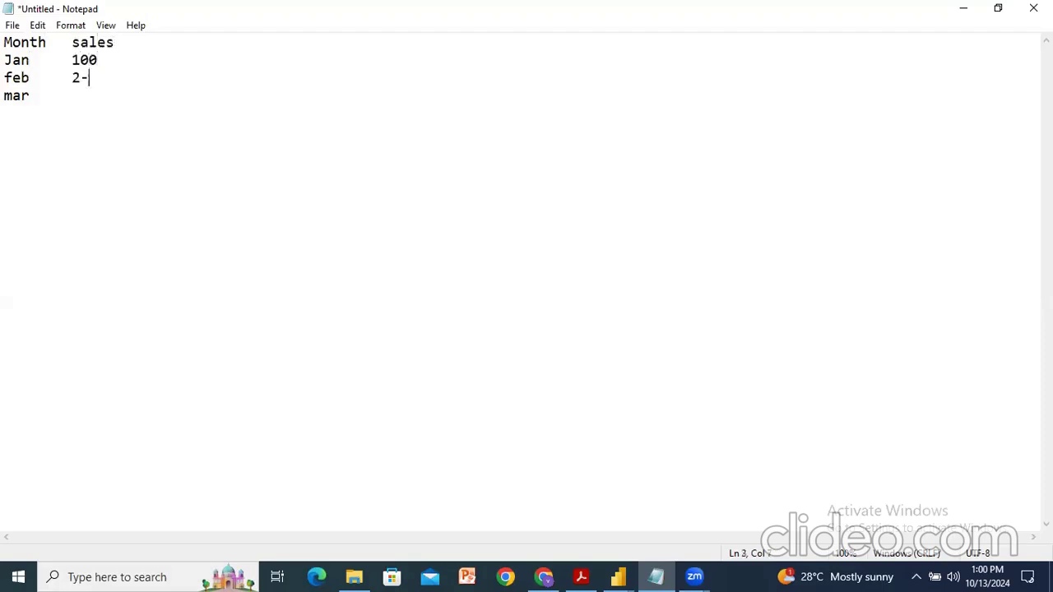
key("Down")
key("Tab")
type("300")
Step: Below, write the same data horizontally: a Jan, Feb, Mar header row and a 100, 200, 300 row
key("Return")
key("Return")
type("Jan")
key("Tab")
type("Feb")
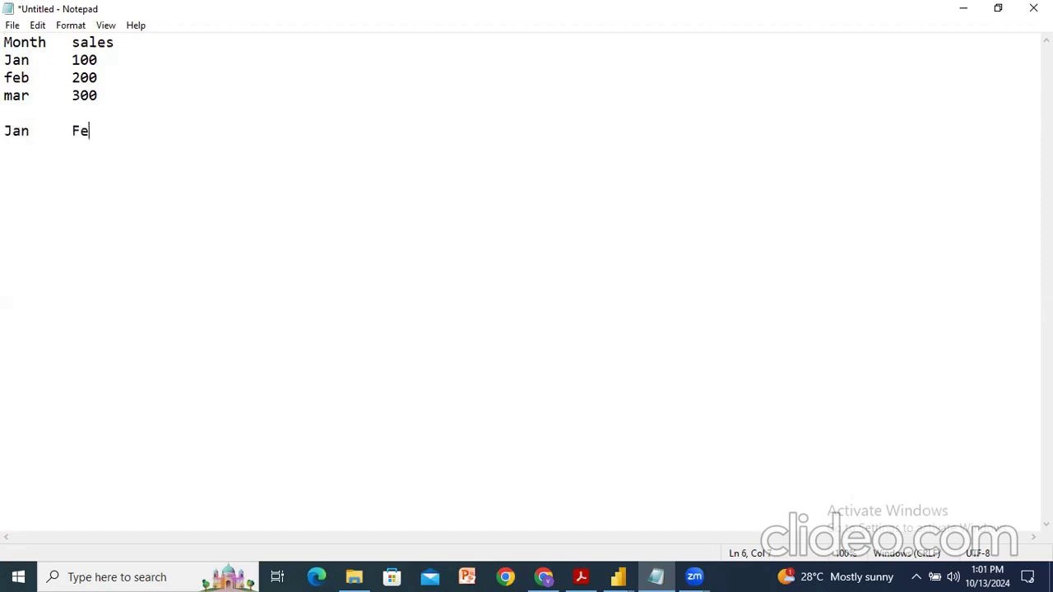
key("Tab")
type("Mar")
key("Left")
key("Left")
key("Return")
type("100")
key("Tab")
type("200")
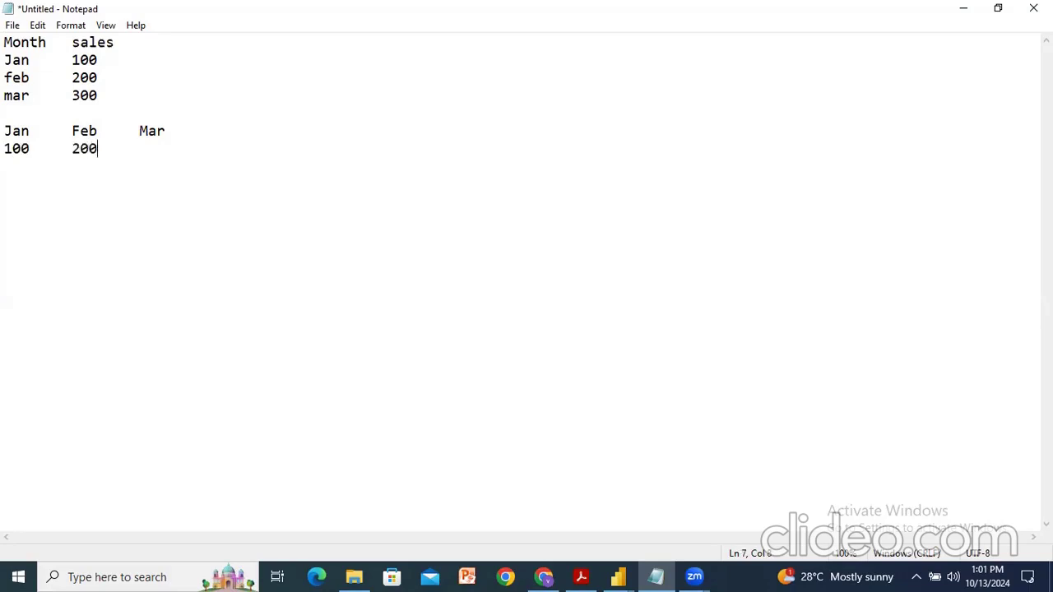
key("Tab")
type("300")
Step: Return to Power Query and import the Product Category Sales (Unpivot Demo) CSV file as a new query
left_click(617, 577)
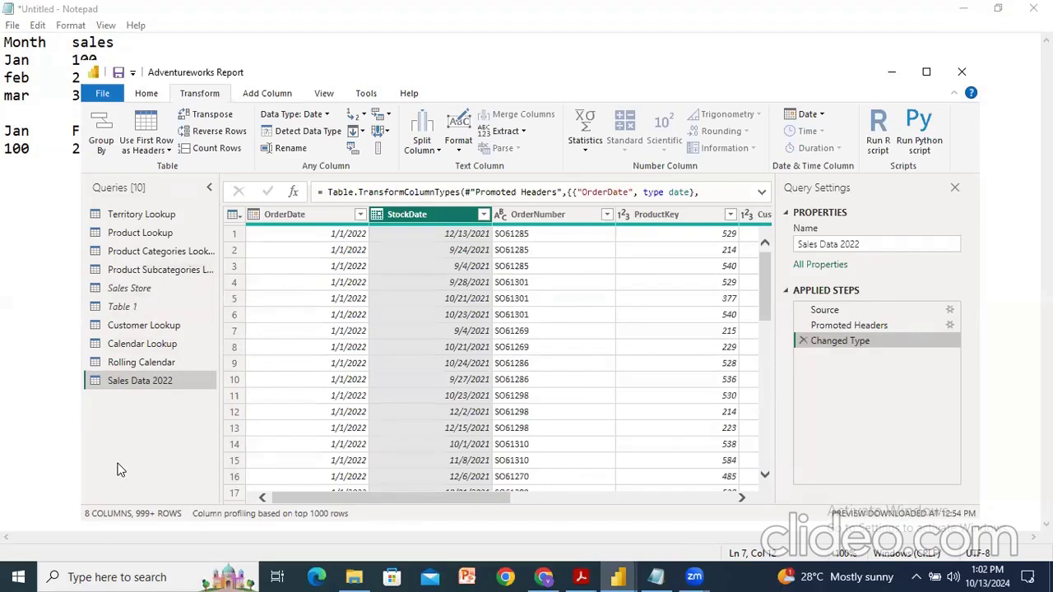
left_click(146, 94)
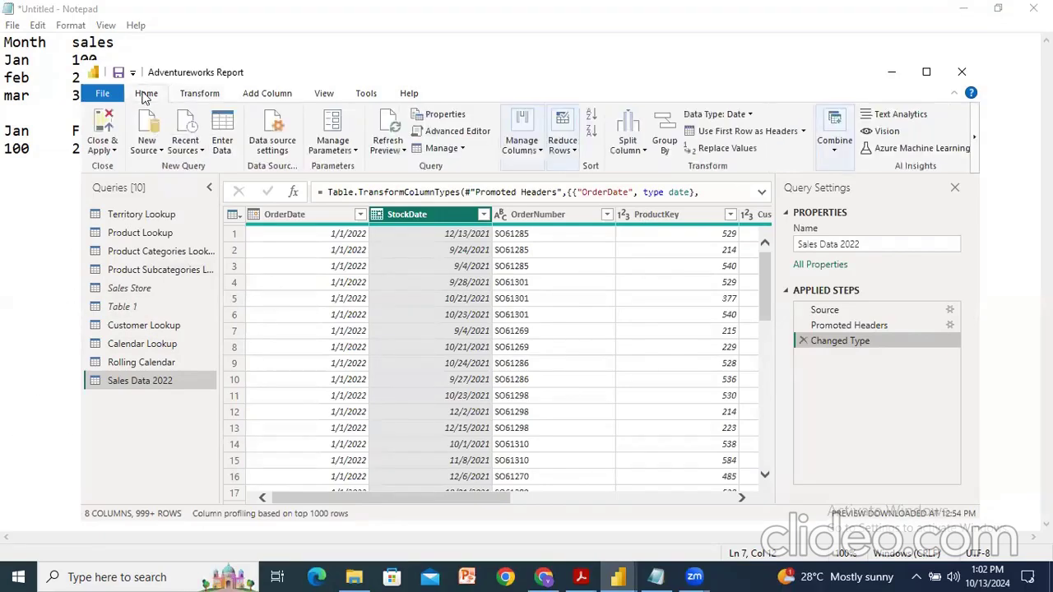
left_click(146, 146)
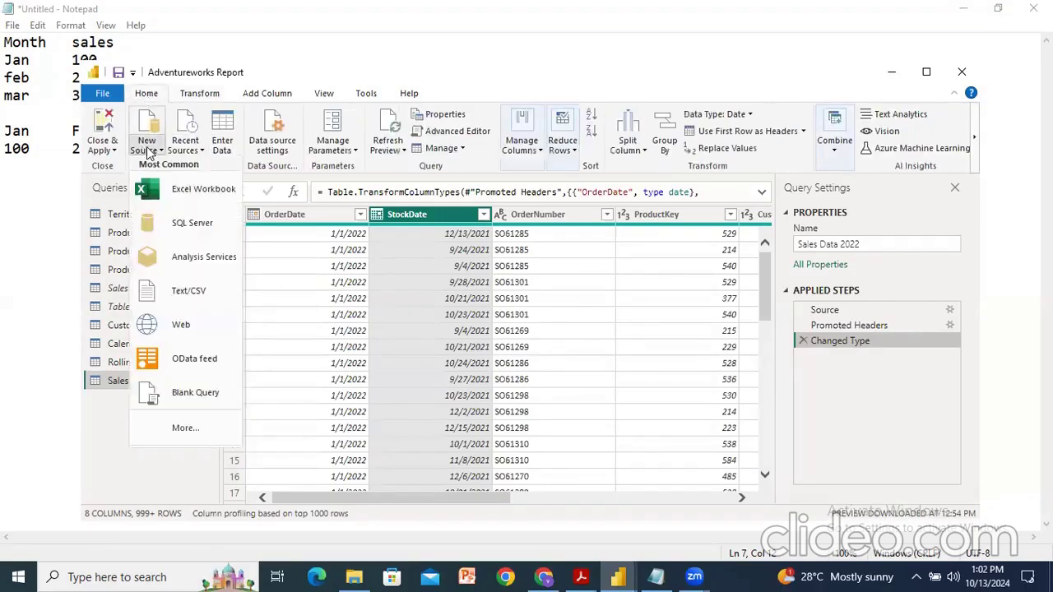
left_click(194, 295)
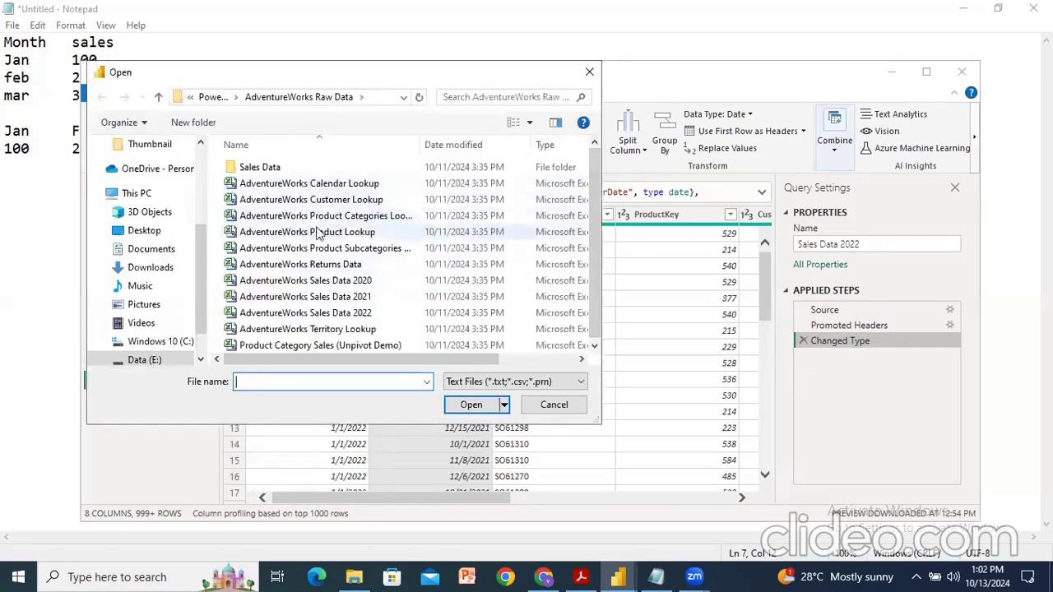
left_click(368, 345)
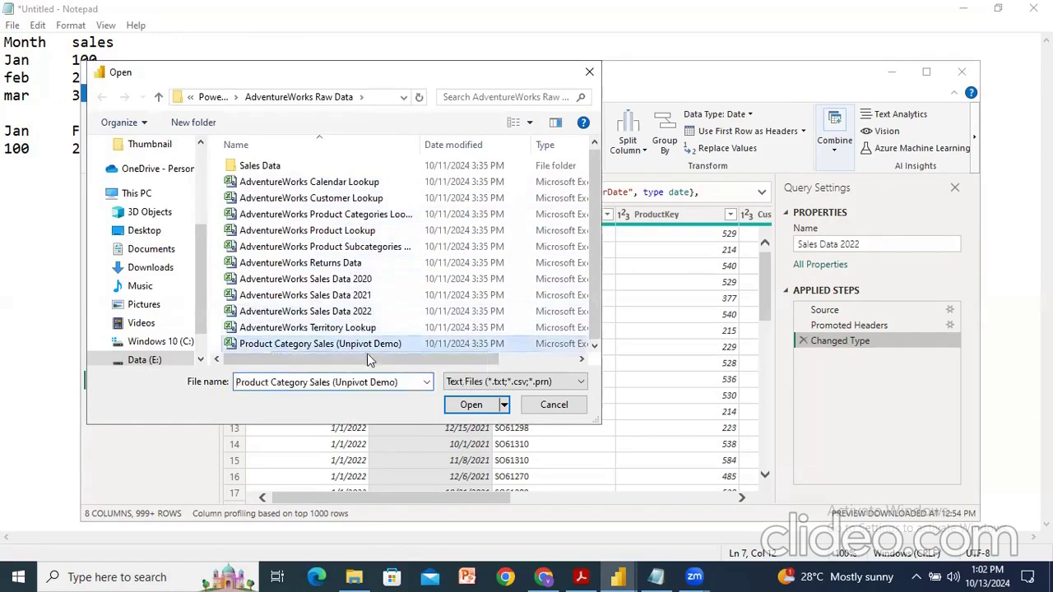
left_click(473, 405)
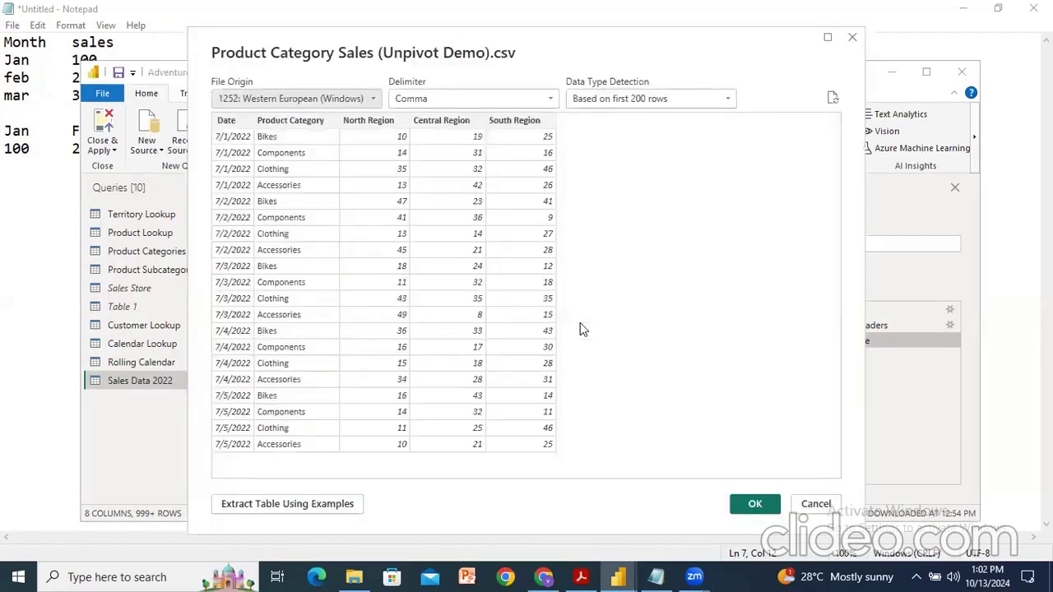
left_click(798, 503)
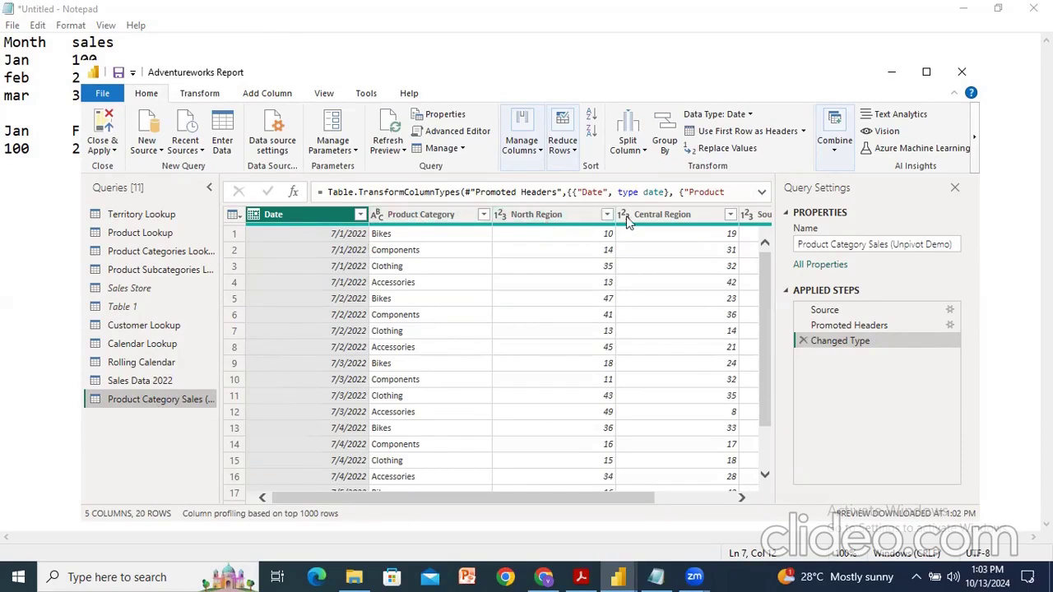
Step: Select the North Region, Central Region and South Region columns and unpivot them
left_click_drag(517, 497, 650, 508)
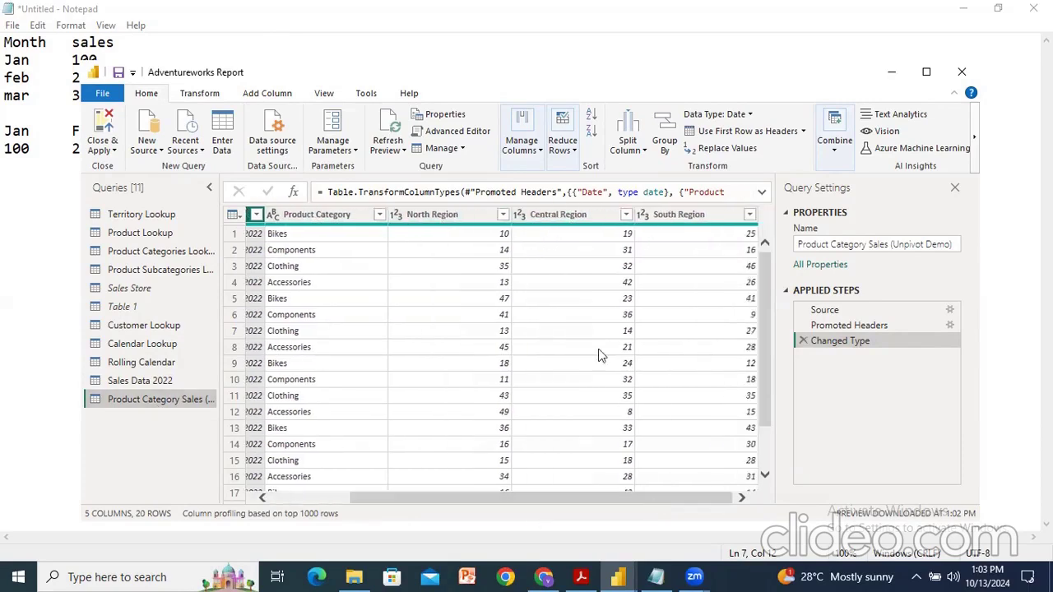
left_click(439, 216)
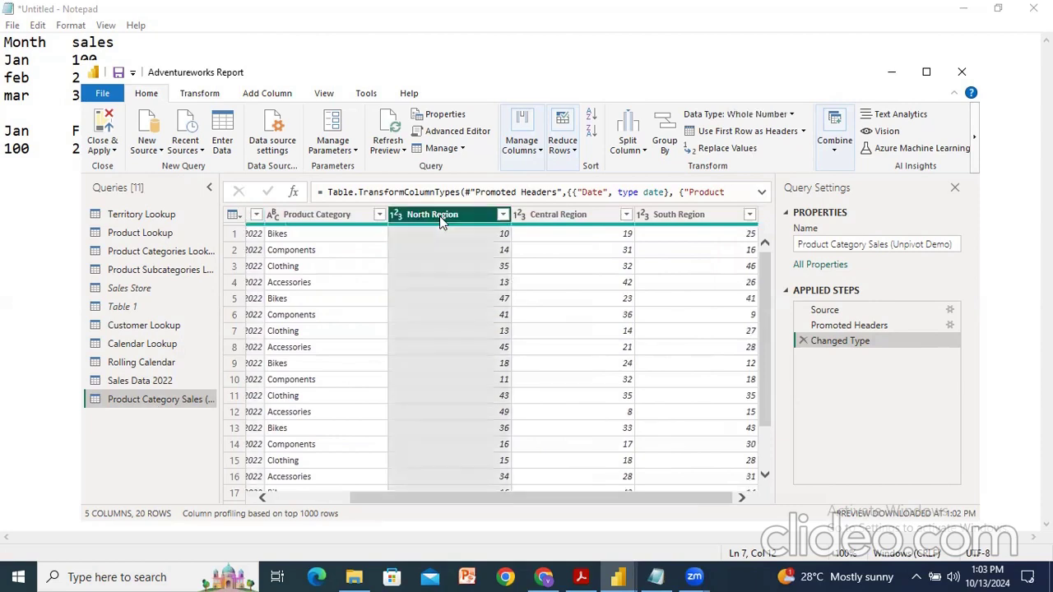
left_click_drag(516, 499, 577, 493)
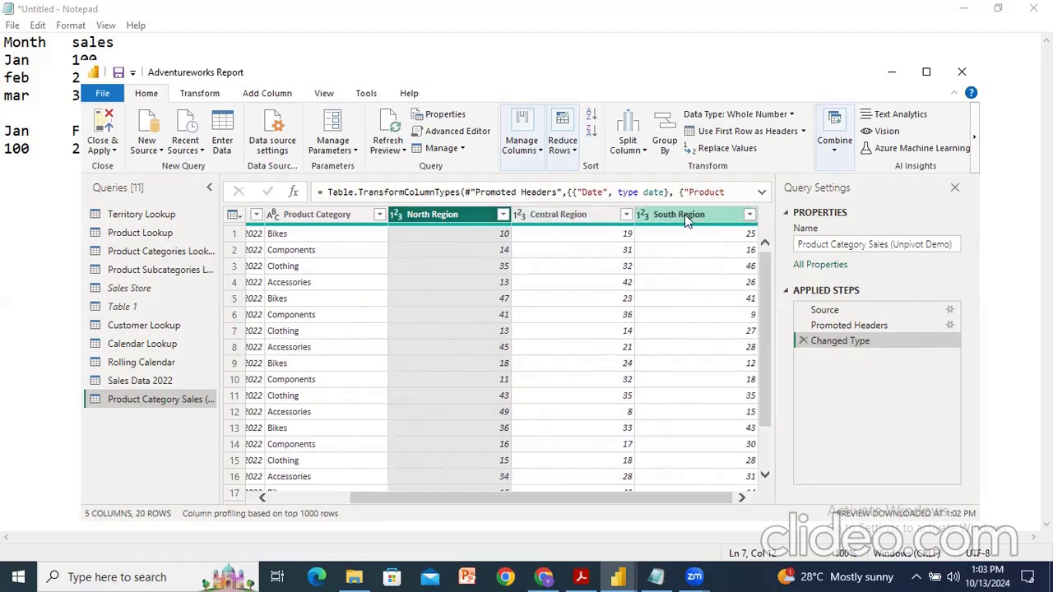
left_click(577, 213, "ctrl")
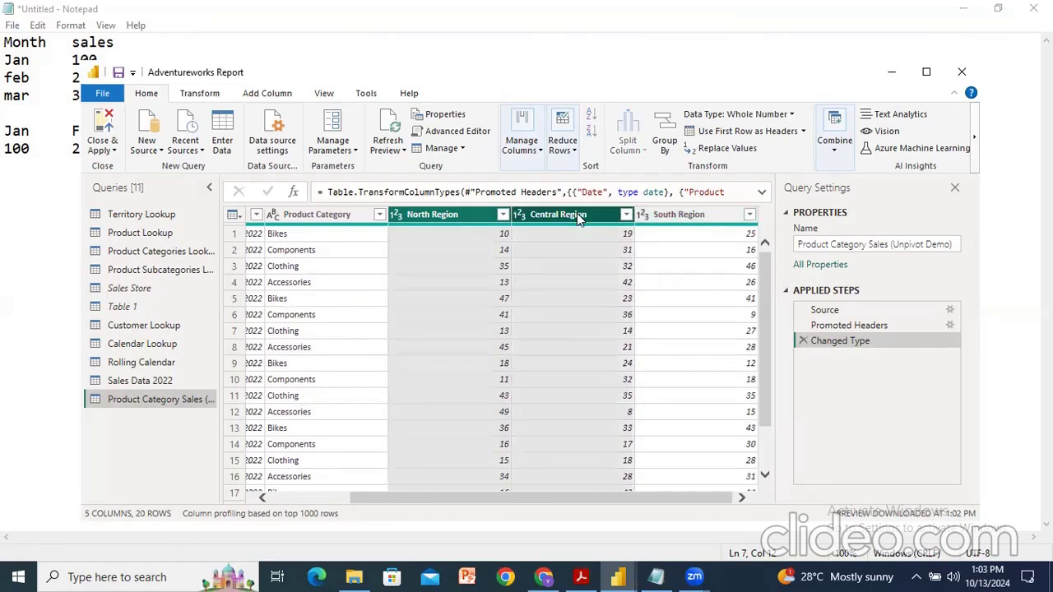
left_click(674, 213, "ctrl")
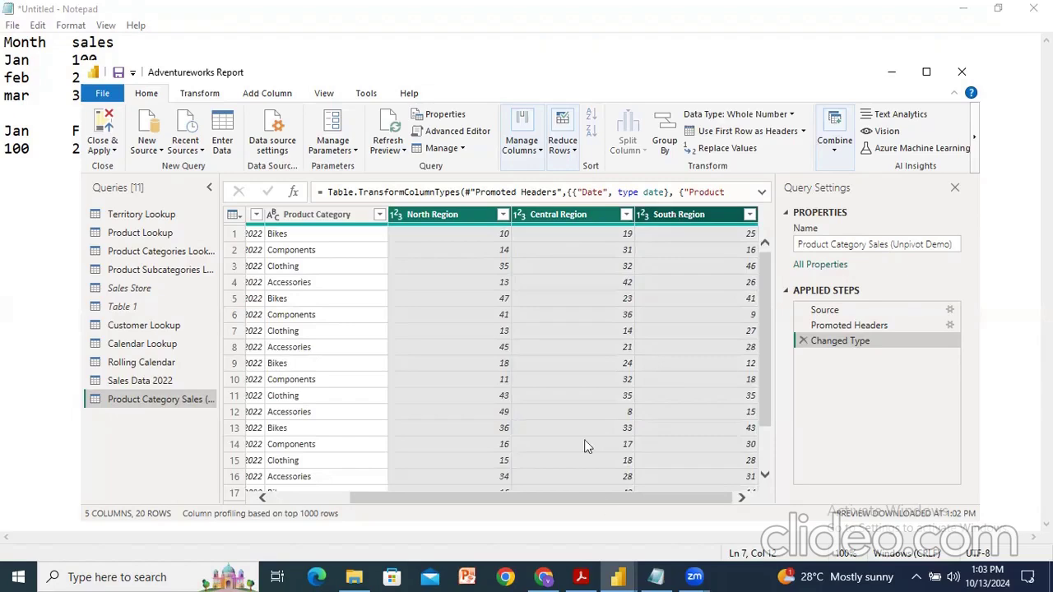
left_click(200, 96)
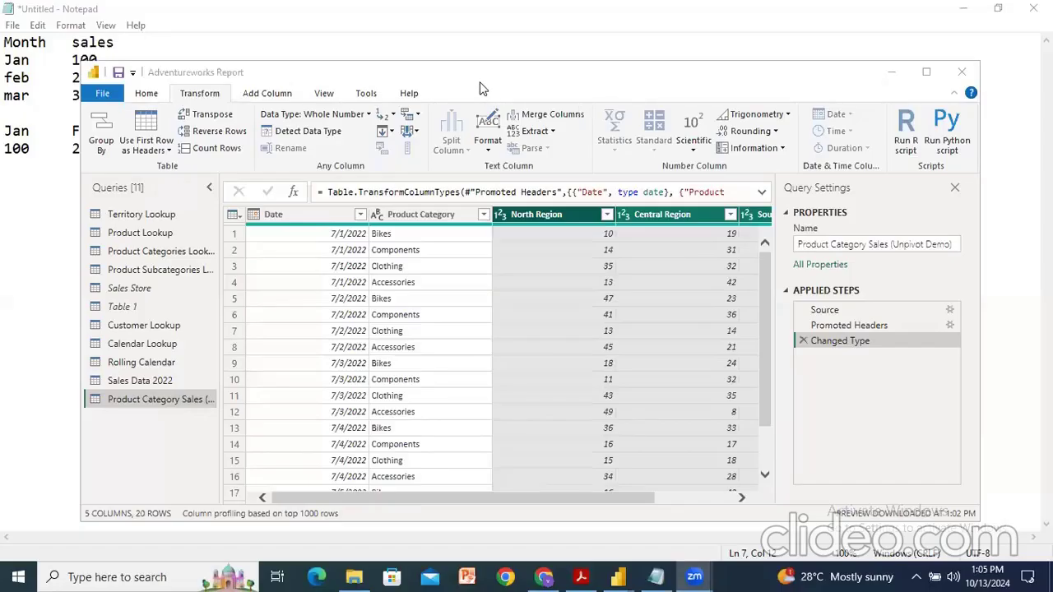
left_click(479, 86)
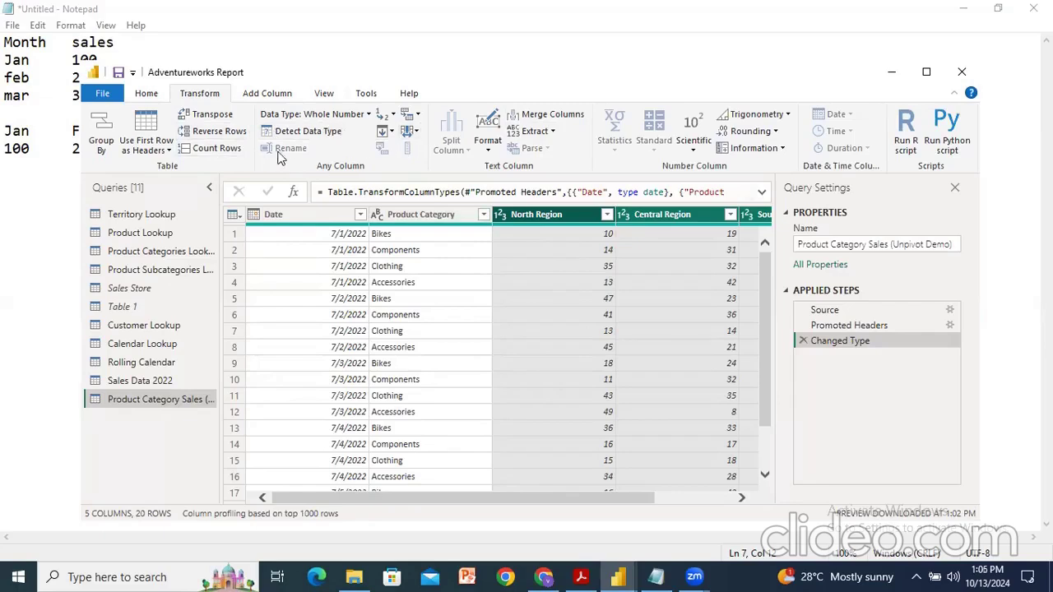
left_click(387, 133)
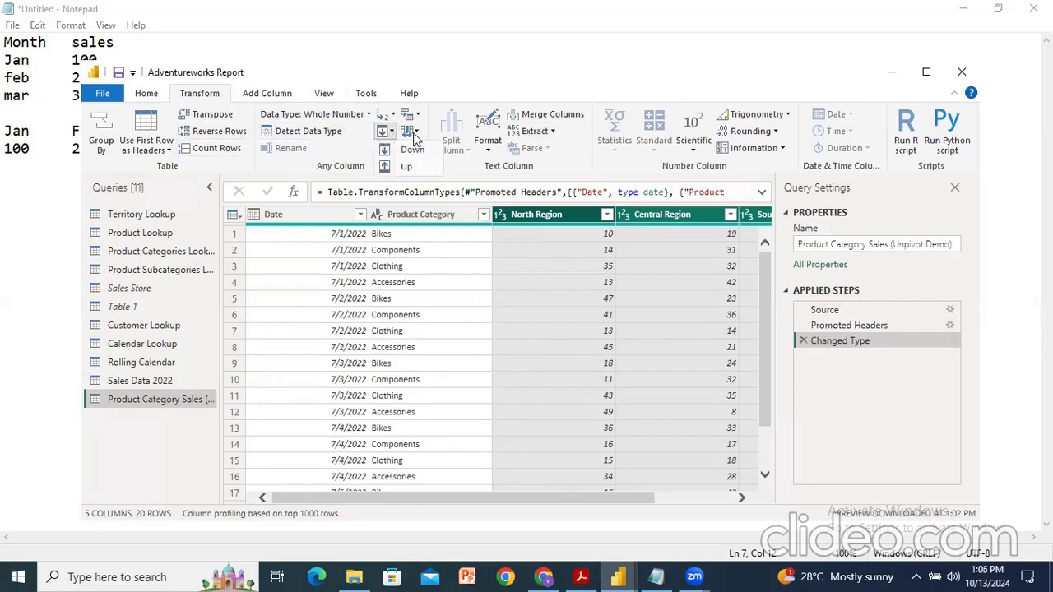
left_click(415, 137)
left_click(417, 115)
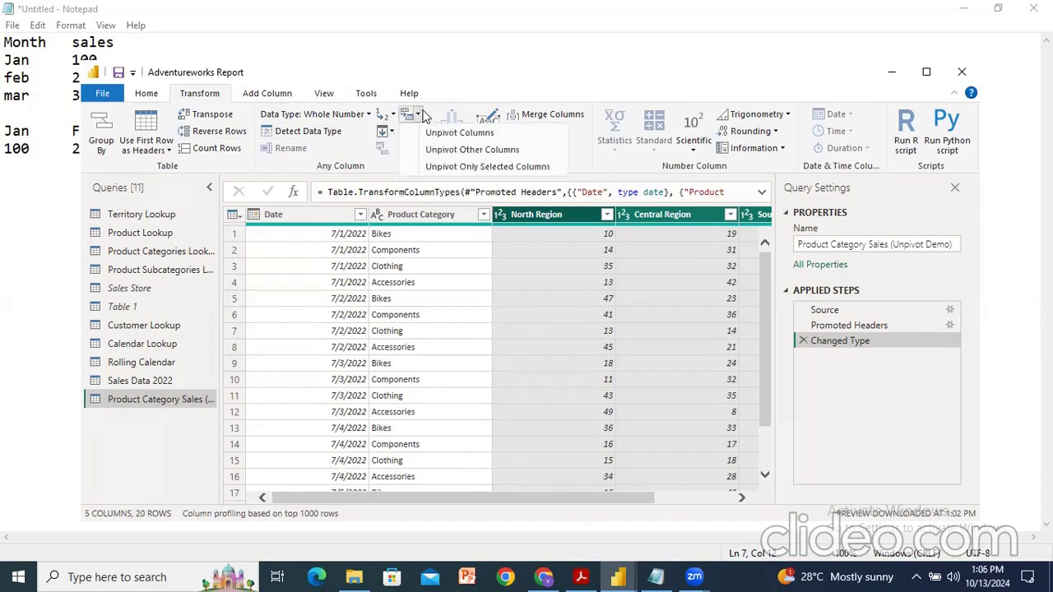
left_click(443, 98)
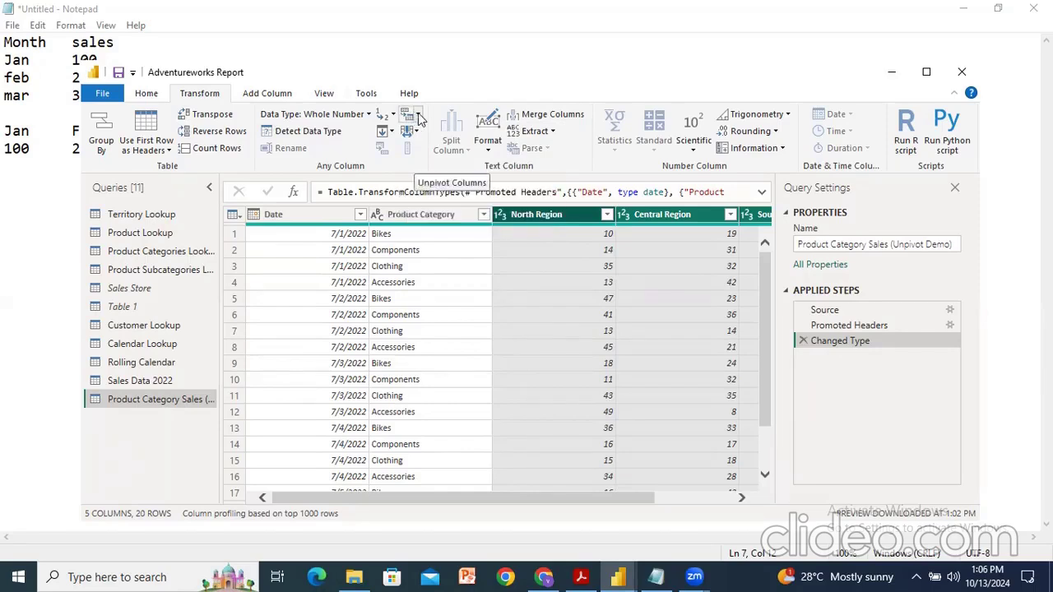
left_click(419, 118)
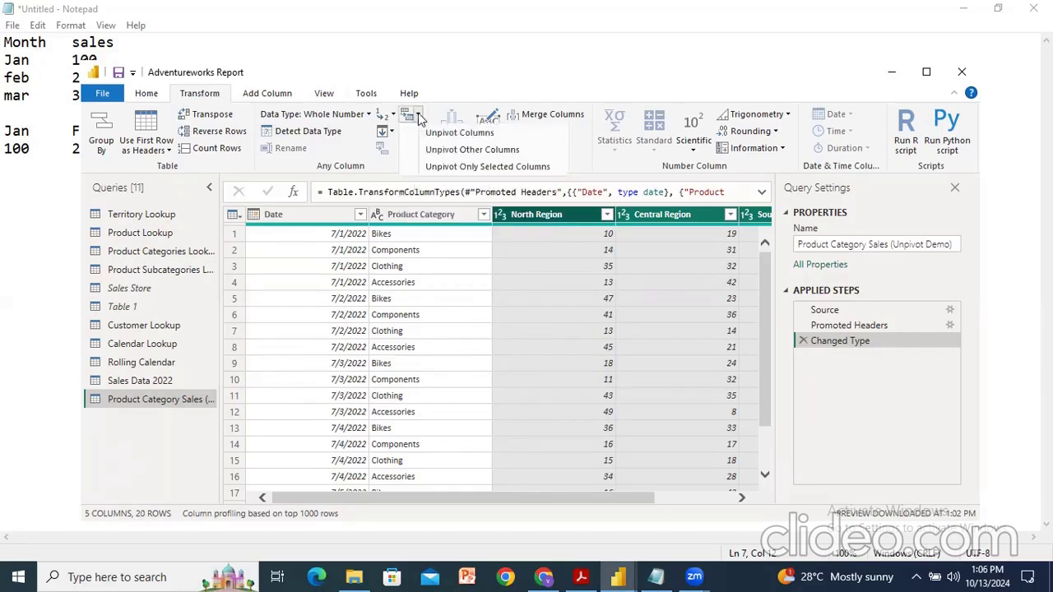
left_click(458, 133)
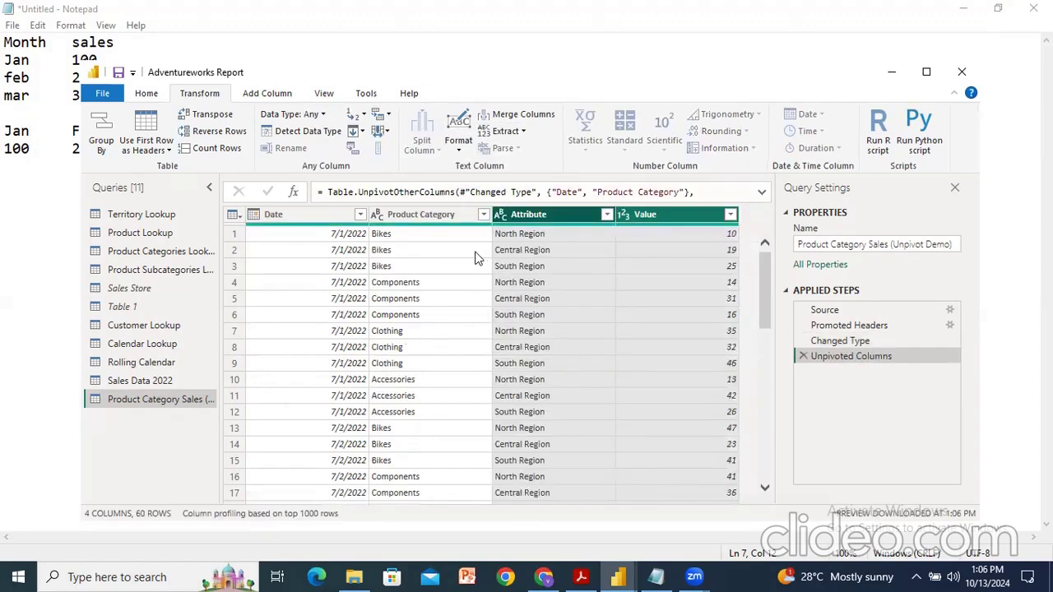
Step: Rename the Attribute column to Rgion and the Value column to Quantity Sold
double_click(539, 215)
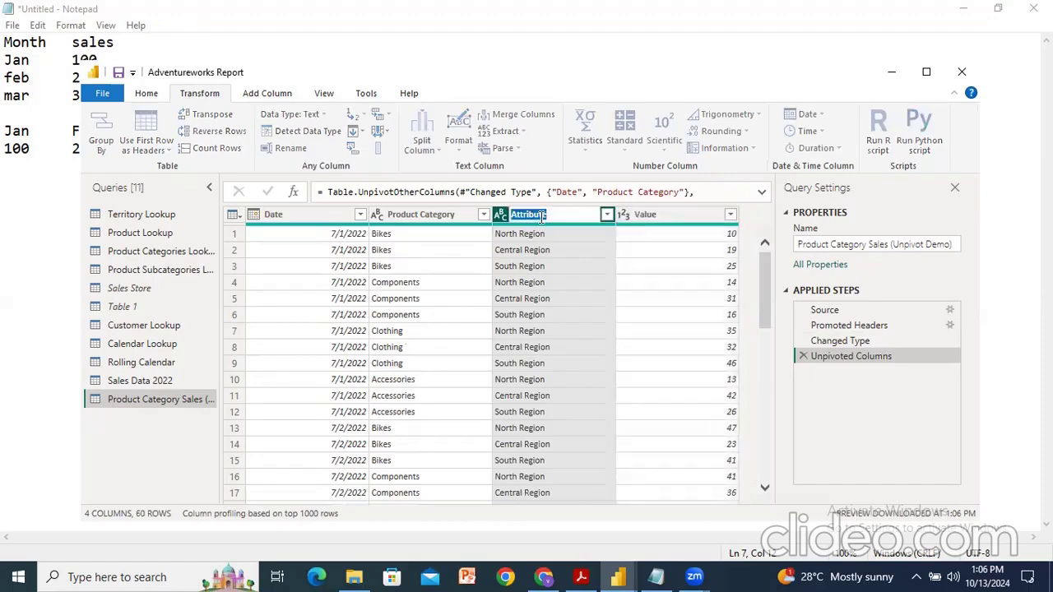
type("Rgion")
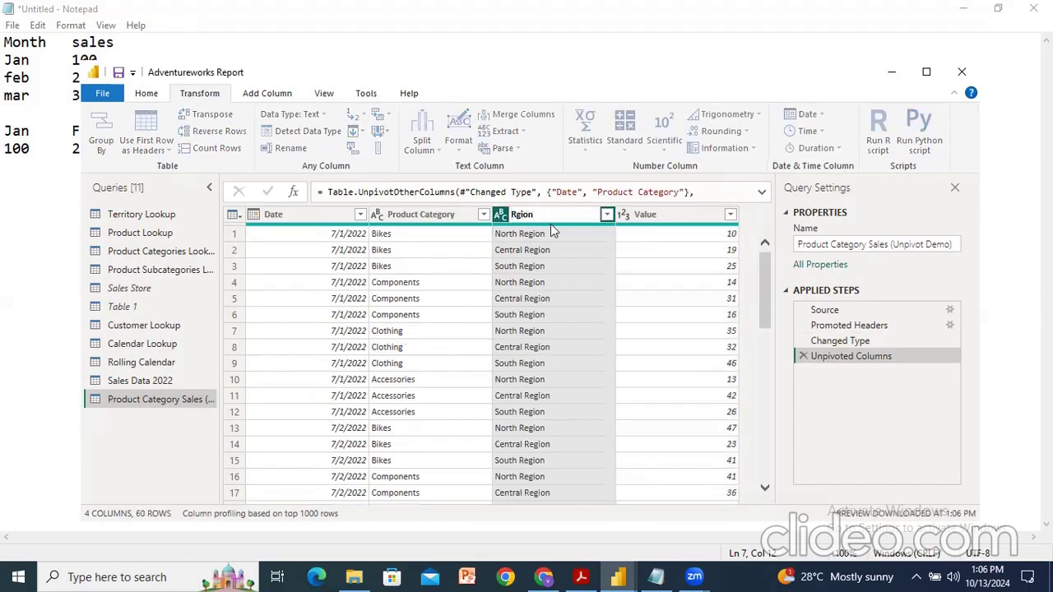
left_click(672, 219)
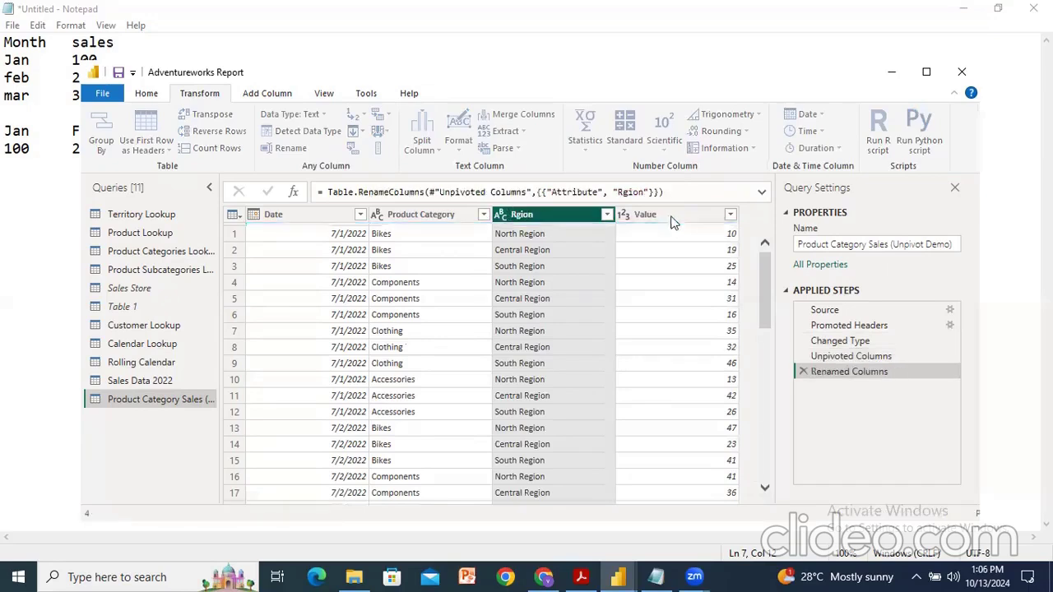
double_click(667, 216)
type("Q")
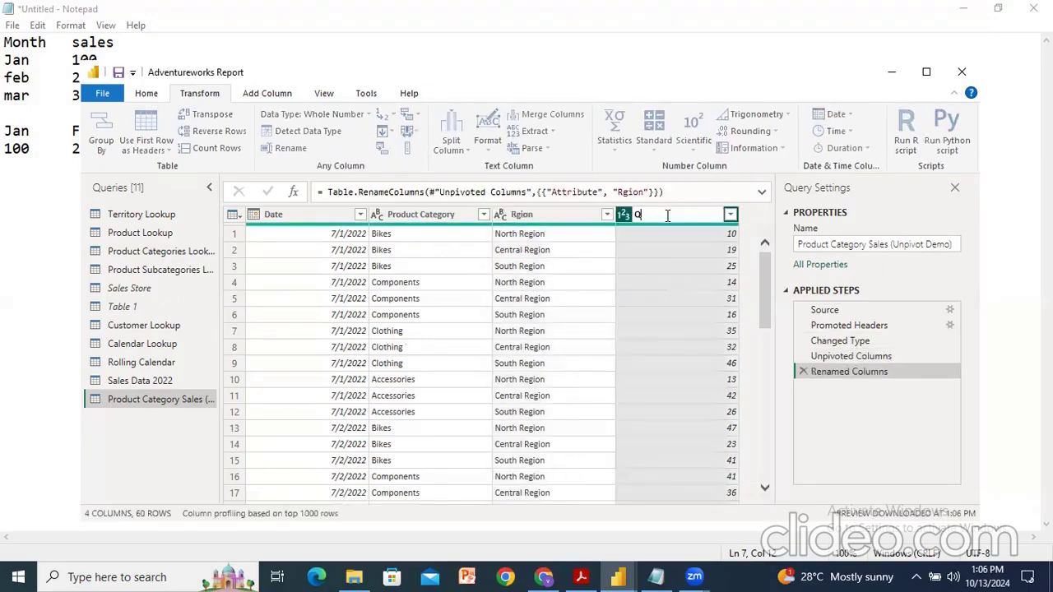
type("uantity Sold")
key("Return")
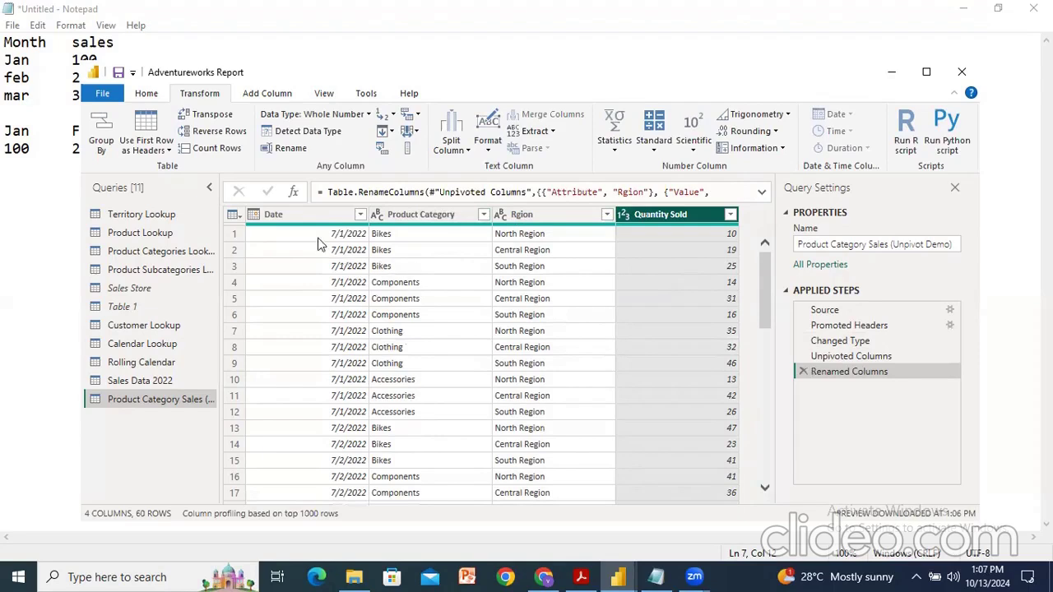
left_click(526, 236)
left_click(527, 266)
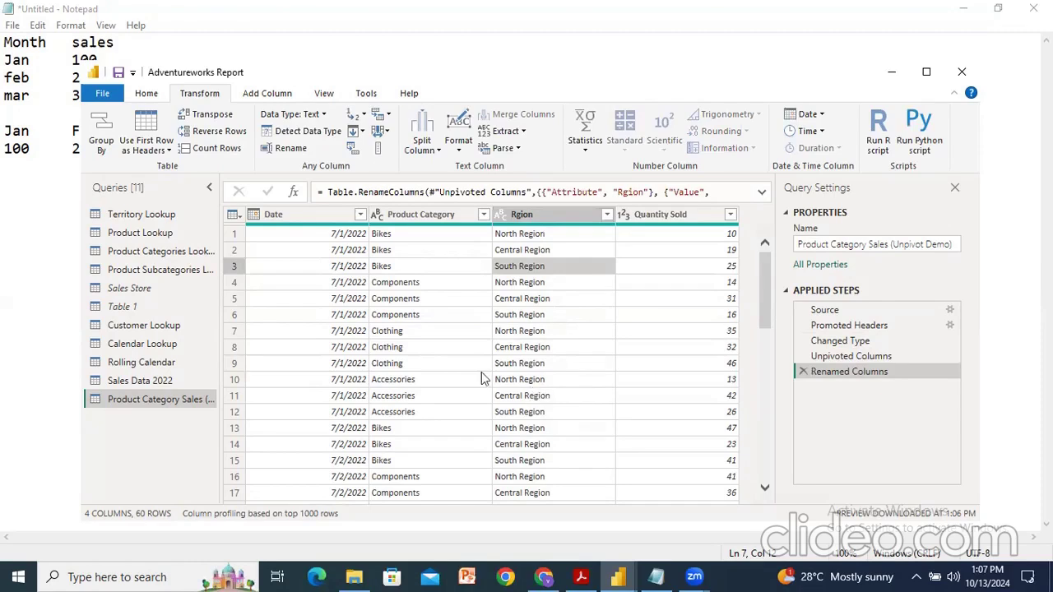
left_click(550, 216)
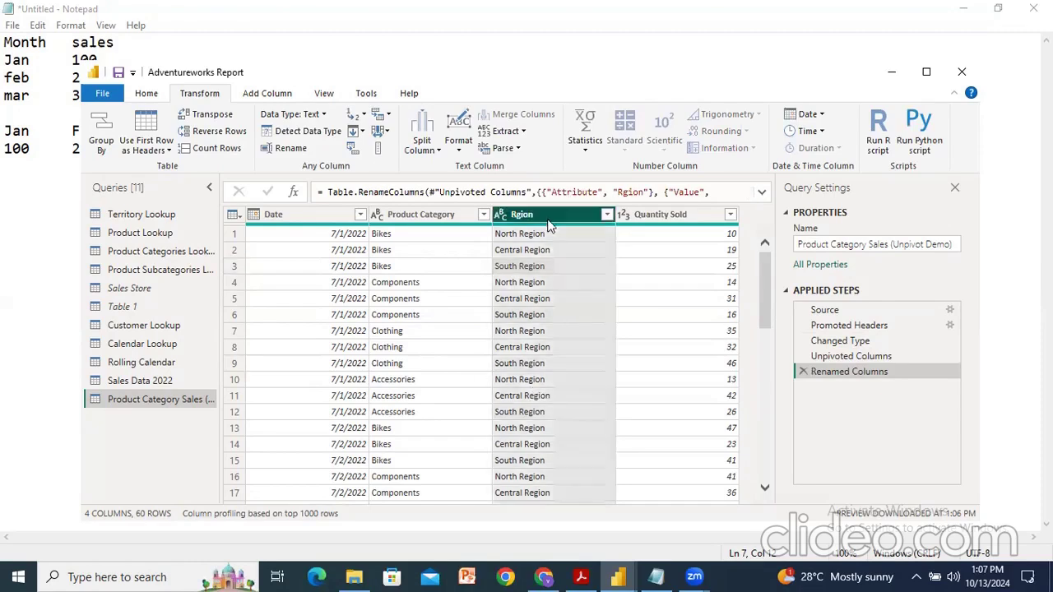
left_click(677, 213)
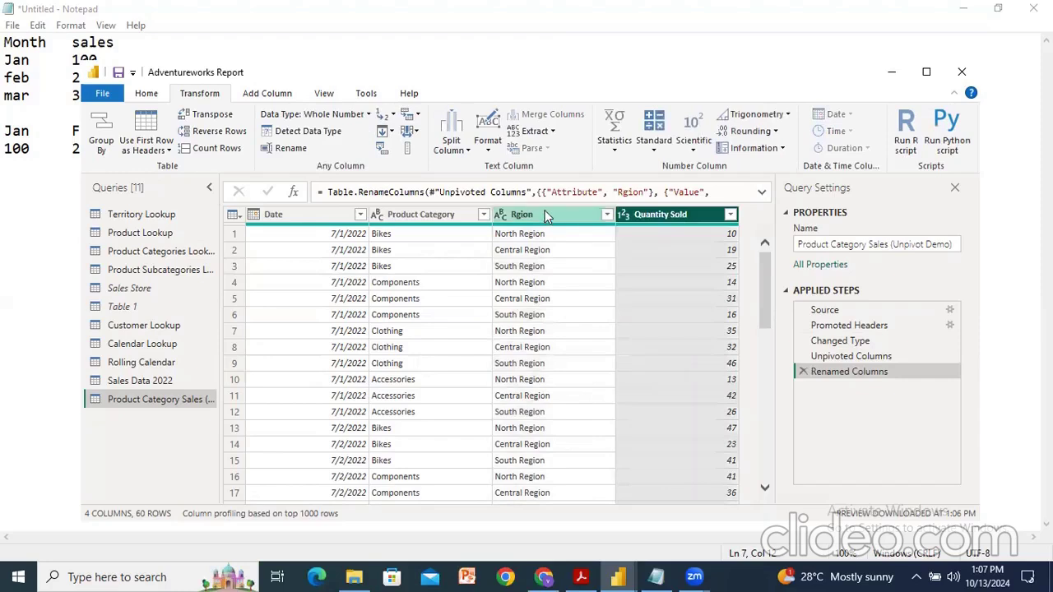
left_click(545, 210)
left_click(658, 215, "ctrl")
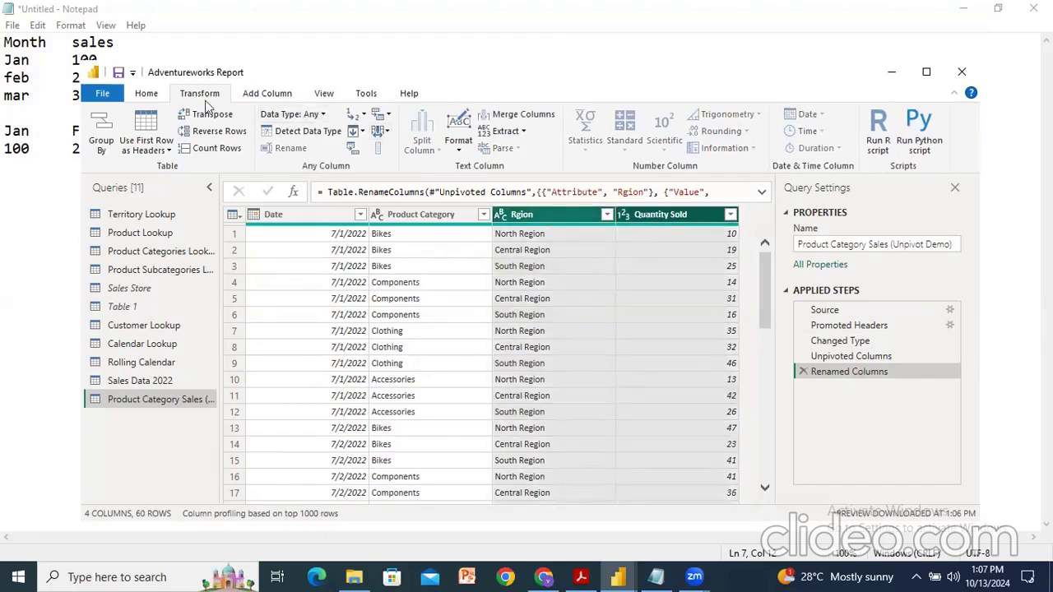
left_click(389, 115)
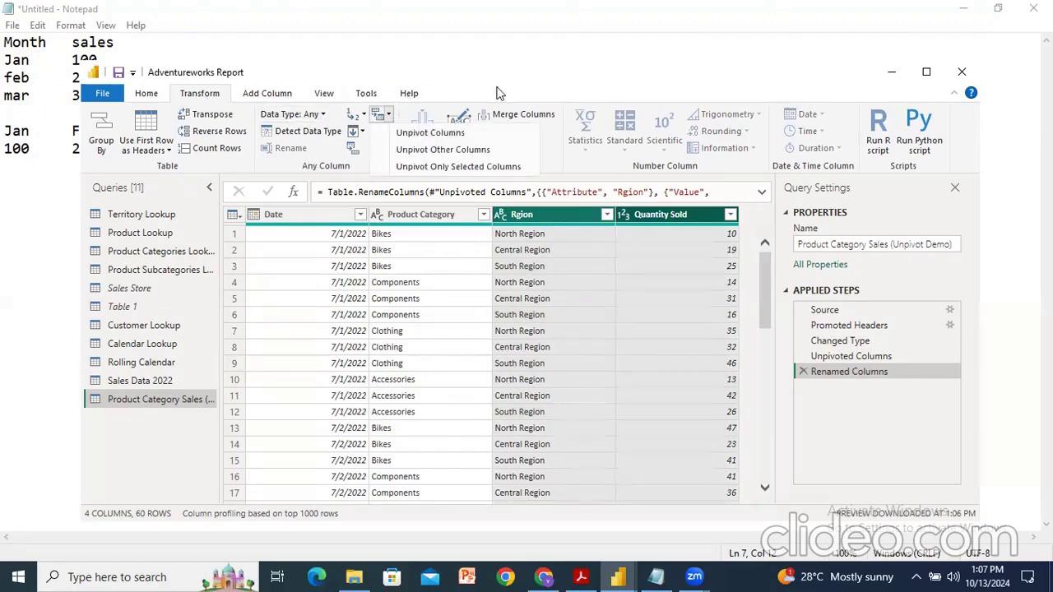
left_click(569, 92)
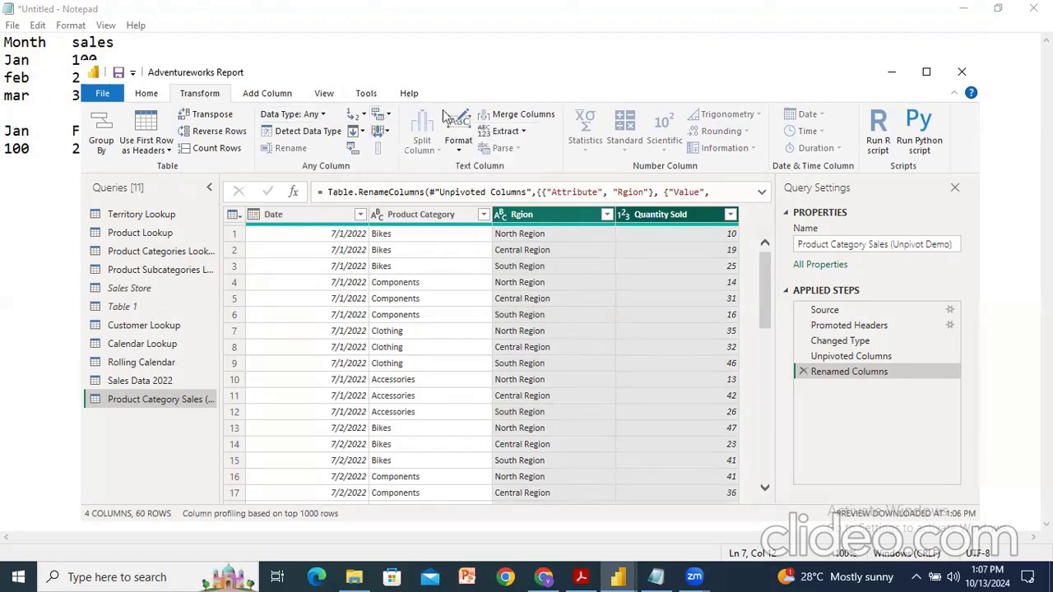
left_click(387, 134)
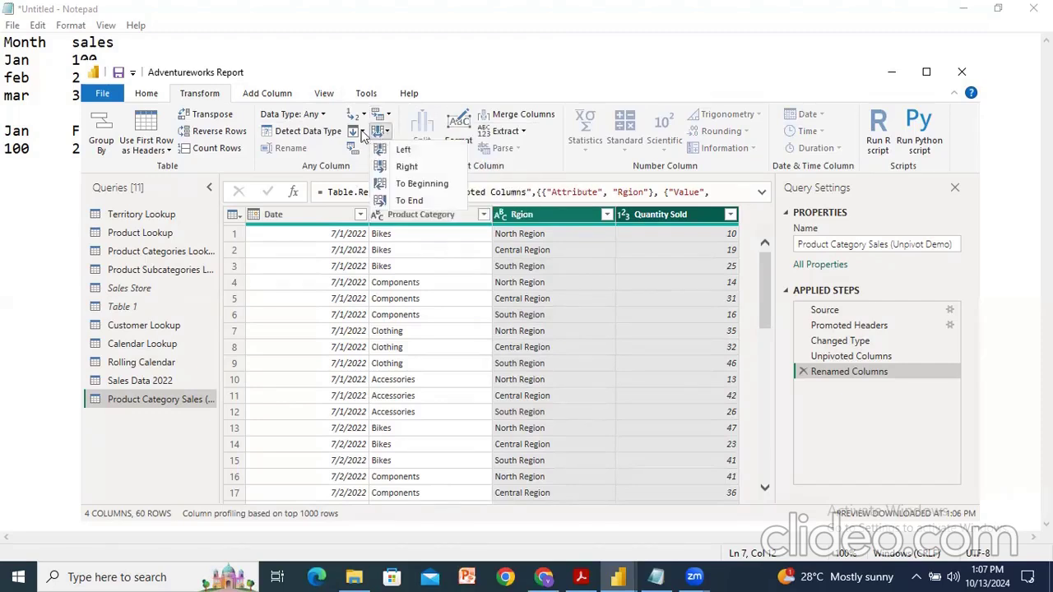
left_click(362, 133)
left_click(364, 114)
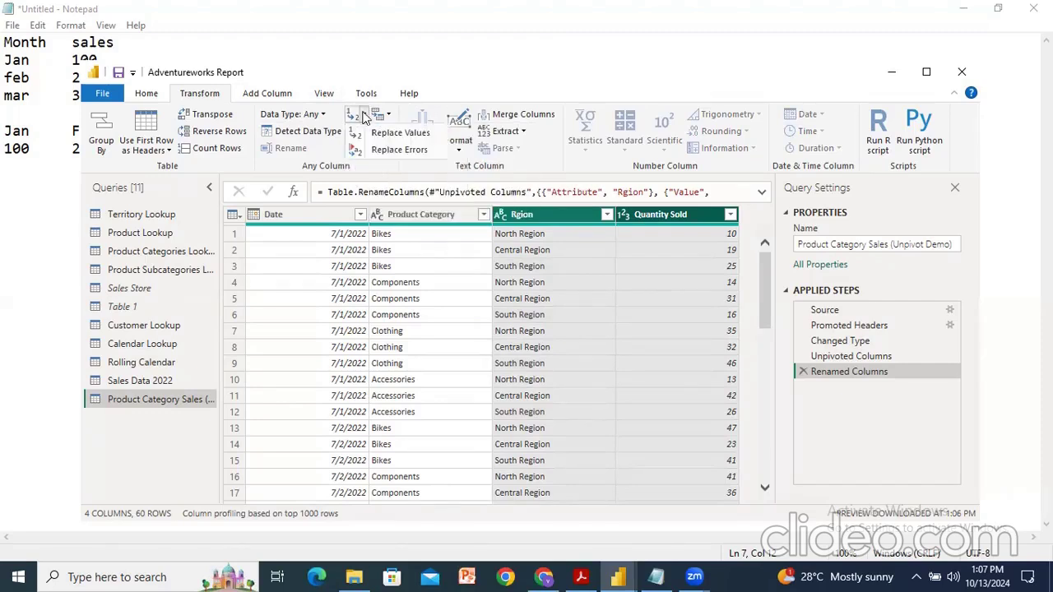
left_click(425, 108)
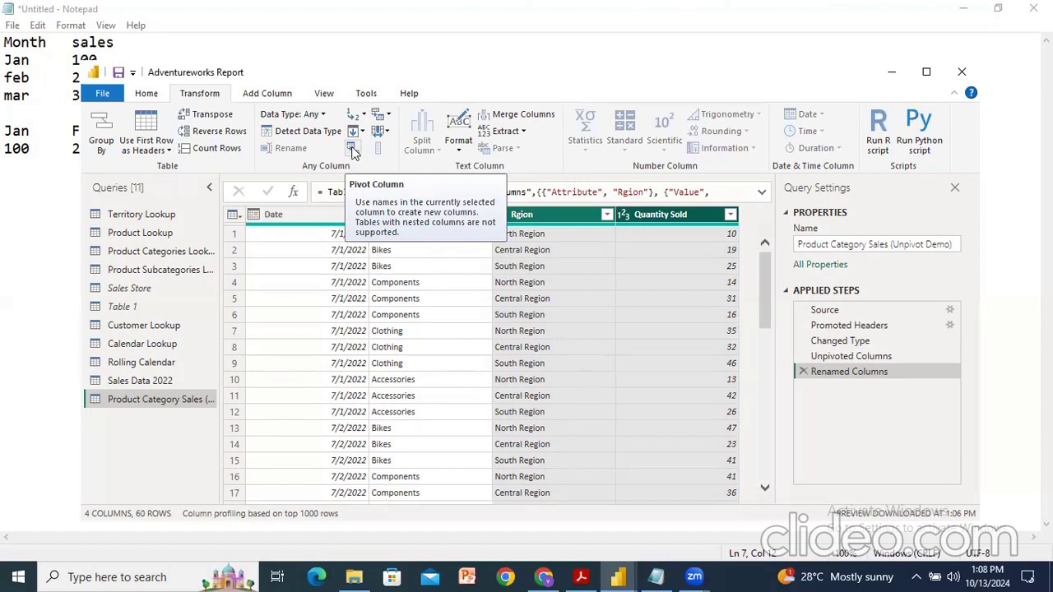
Step: Pivot the Rgion column back into separate region columns, using Quantity Sold as the values column
left_click(352, 150)
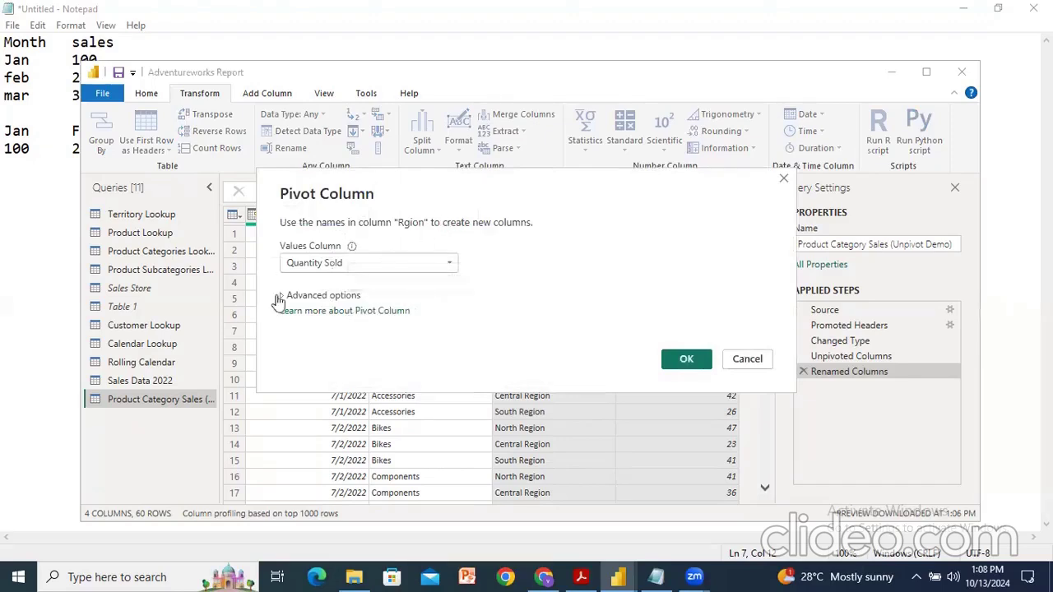
left_click(335, 264)
left_click(335, 264)
left_click(335, 264)
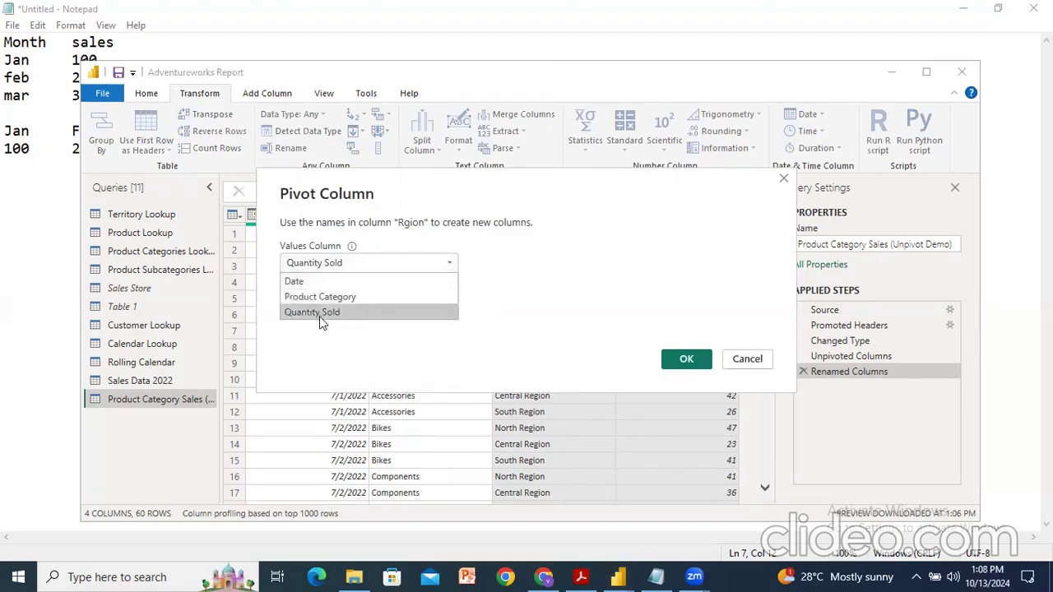
left_click(345, 250)
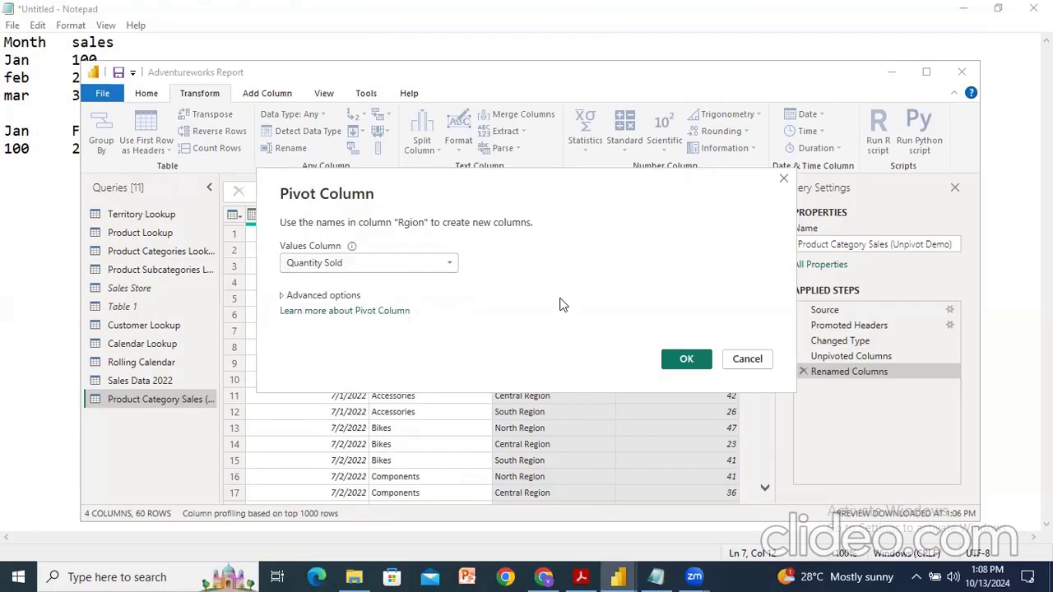
left_click(685, 362)
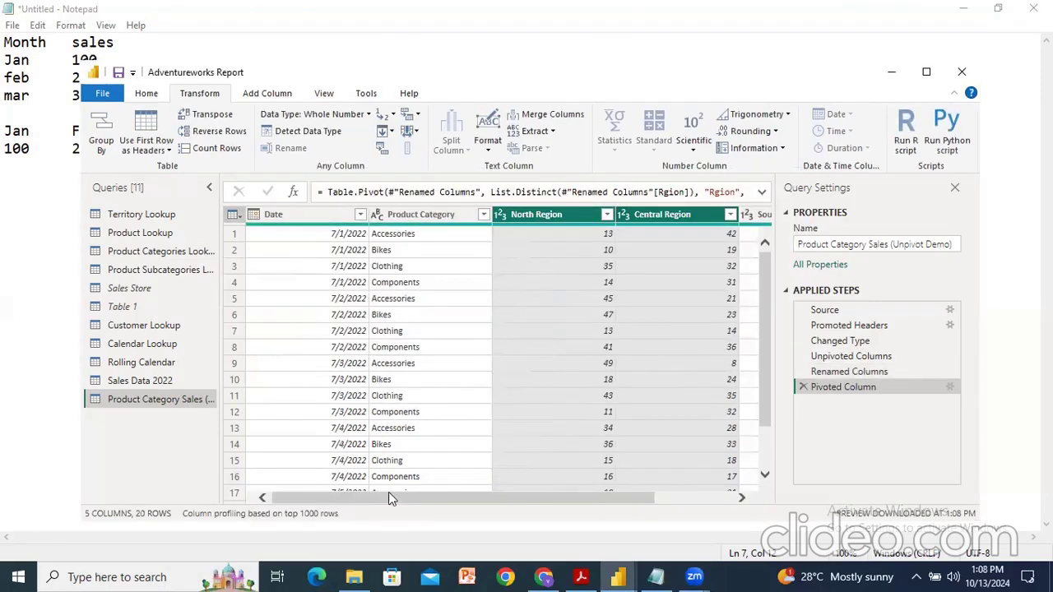
Step: Select the North Region, Central Region and South Region columns and unpivot them again
left_click_drag(411, 498, 578, 504)
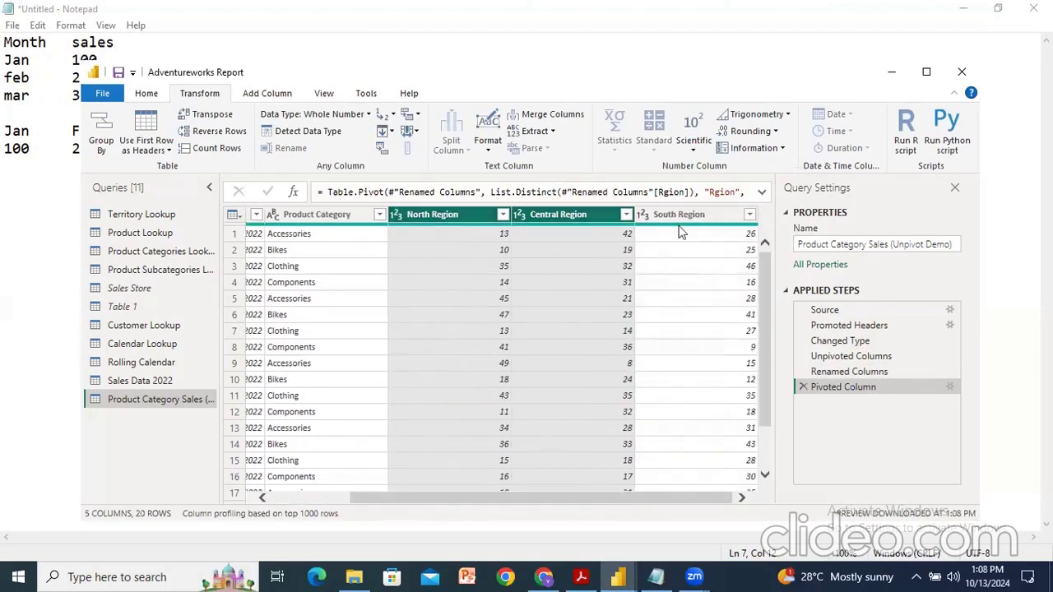
mouse_move(601, 498)
left_mouse_down()
mouse_move(523, 499)
mouse_move(604, 498)
left_mouse_up()
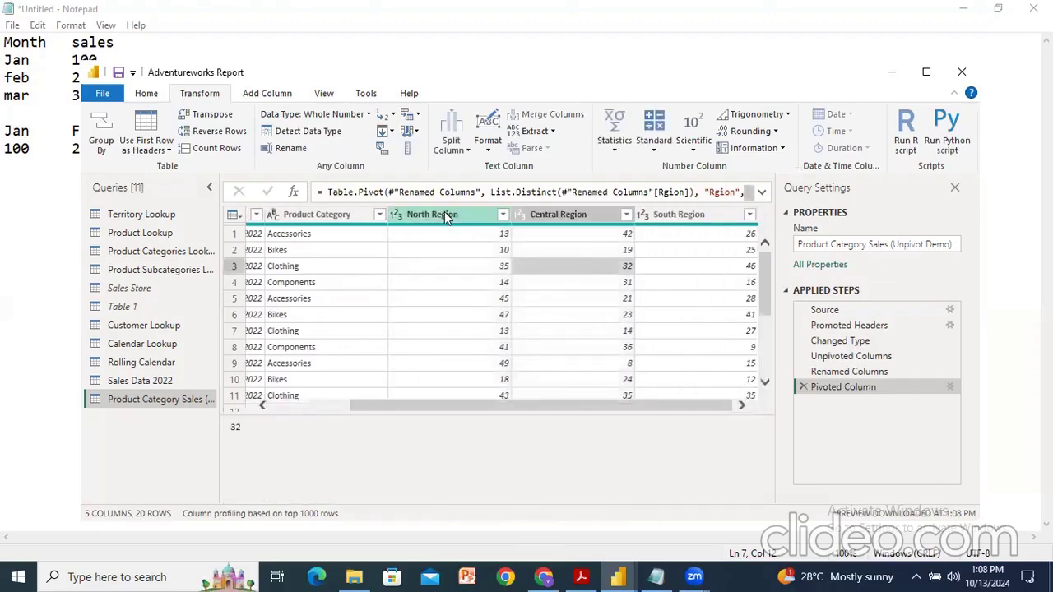
left_click(444, 211)
left_click(552, 215, "ctrl")
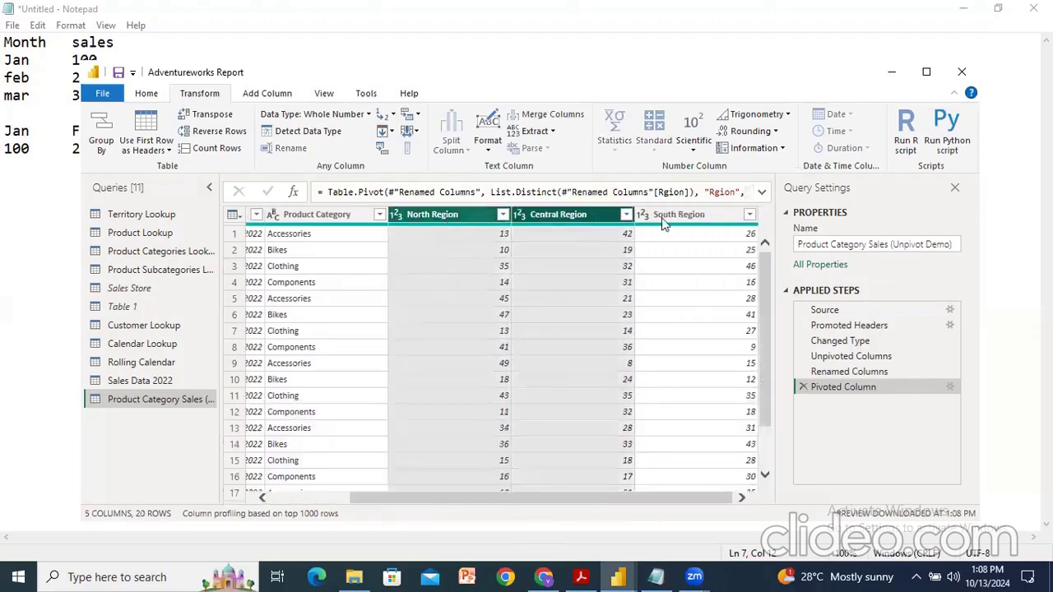
left_click(676, 216, "ctrl")
left_click(418, 115)
left_click(459, 133)
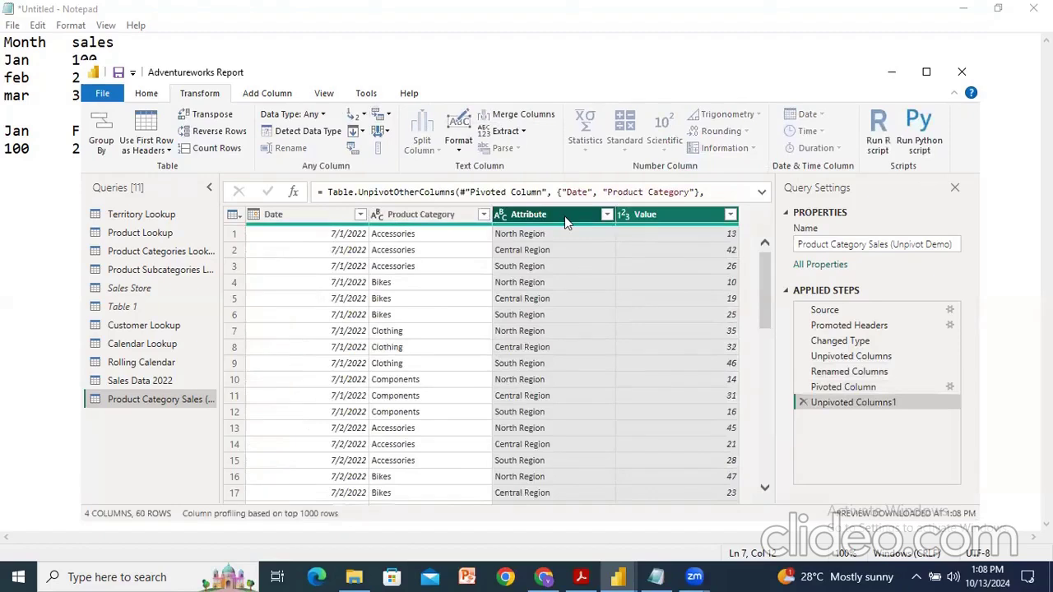
Step: Pivot the Attribute column into region columns, taking the cell values from the Value column
left_click(642, 213, "ctrl")
left_click(641, 213, "ctrl")
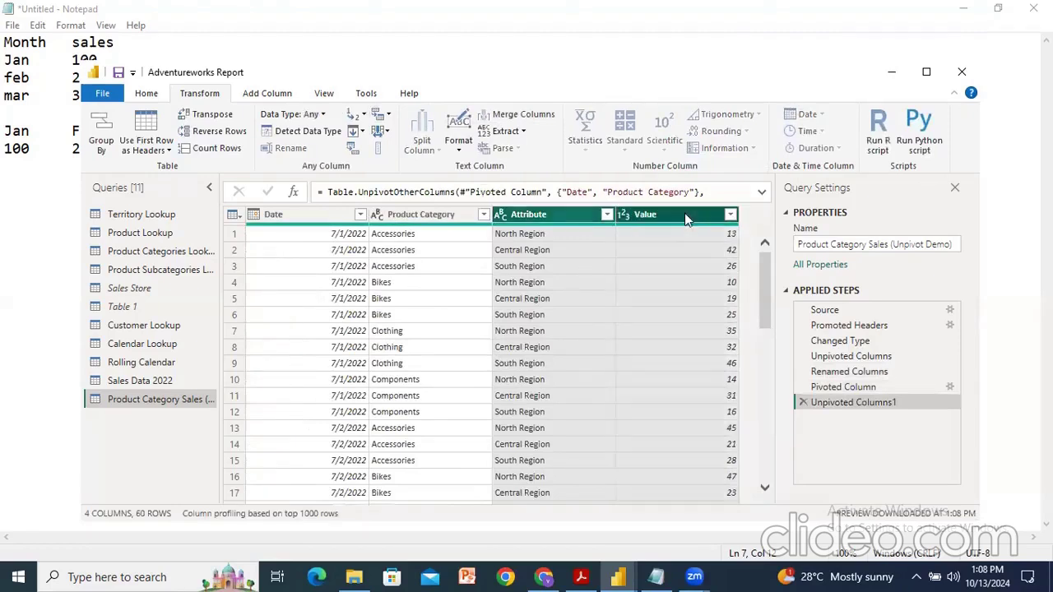
left_click(353, 153)
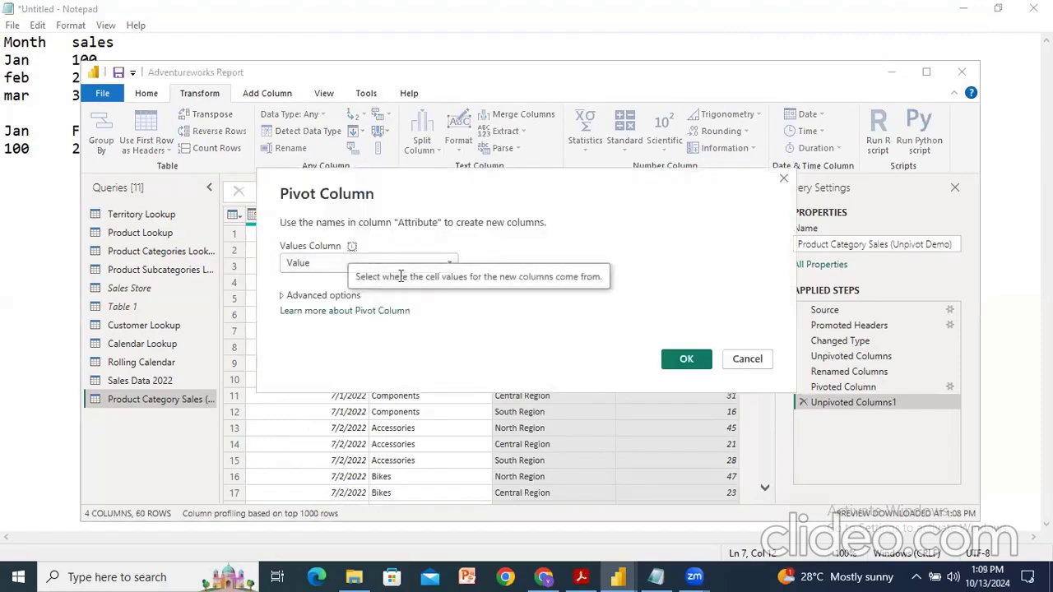
left_click(686, 359)
left_click_drag(570, 498, 681, 505)
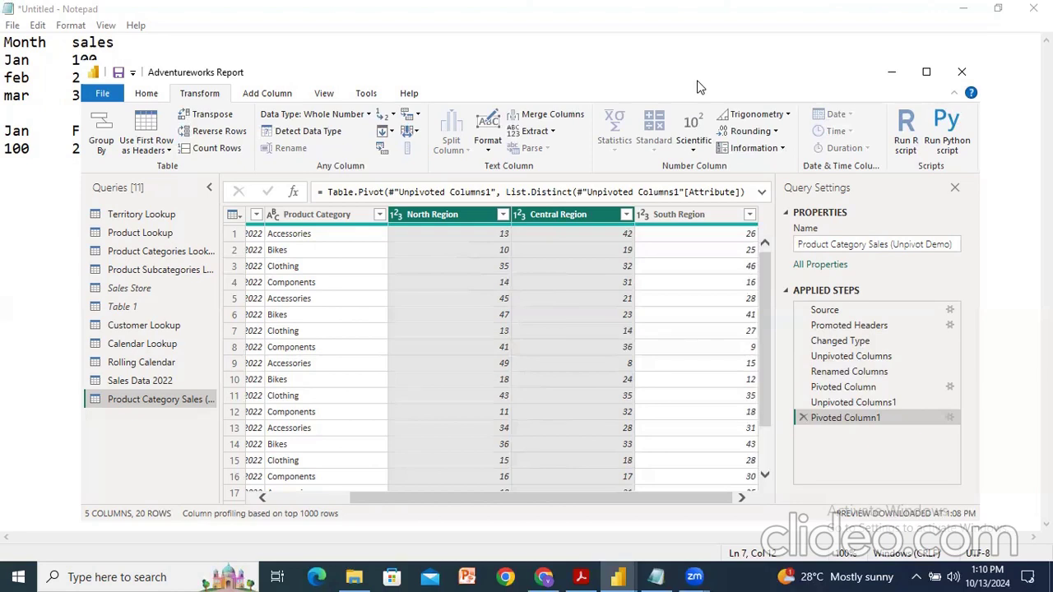
Step: Open the Sales Data 2022 query and browse the column, query management and recent source options
left_click(139, 381)
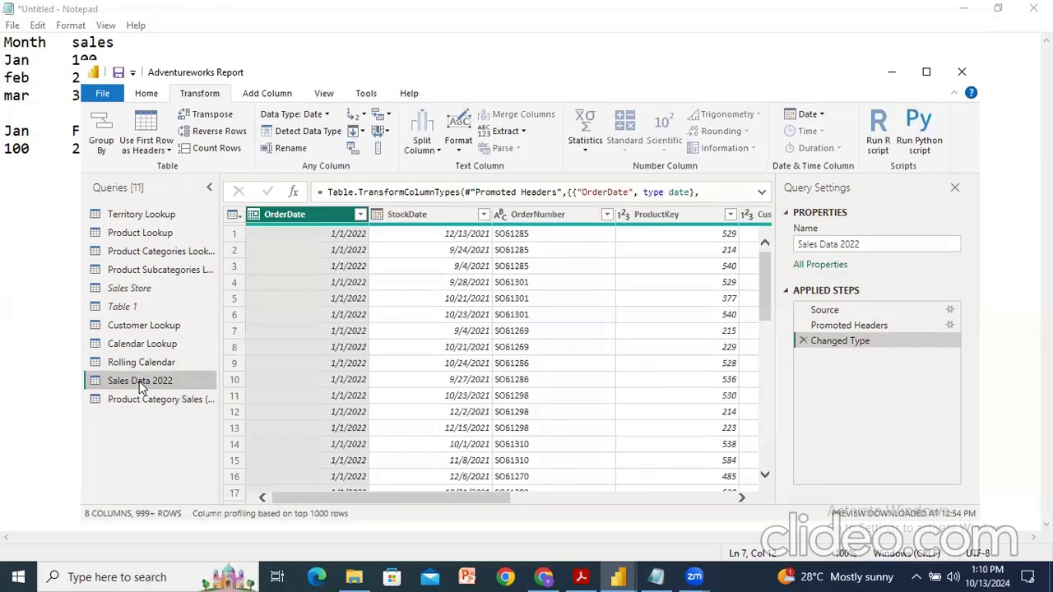
left_click(146, 94)
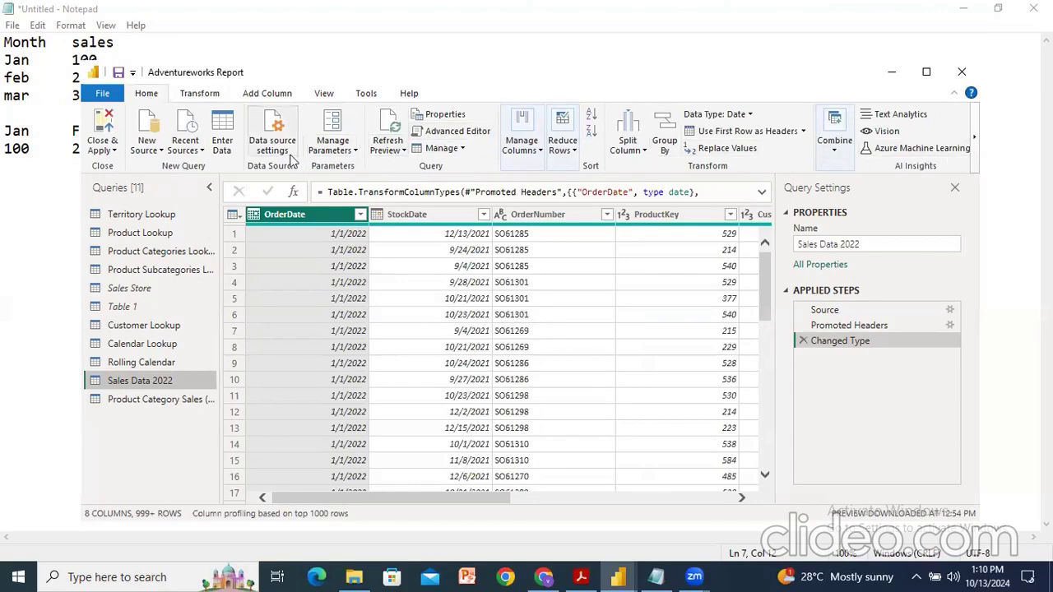
right_click(325, 218)
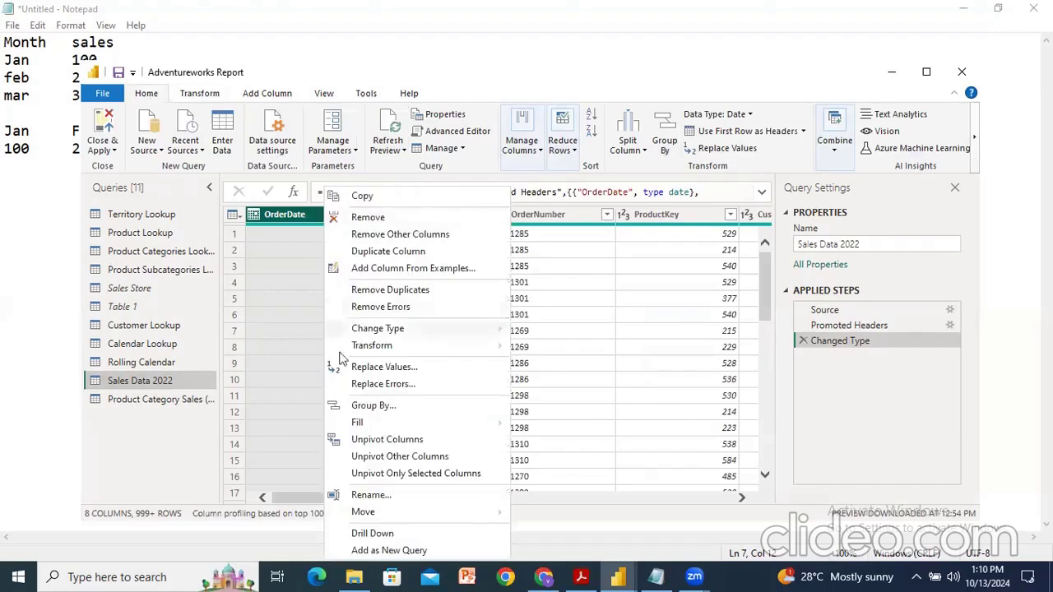
left_click(464, 170)
left_click(464, 150)
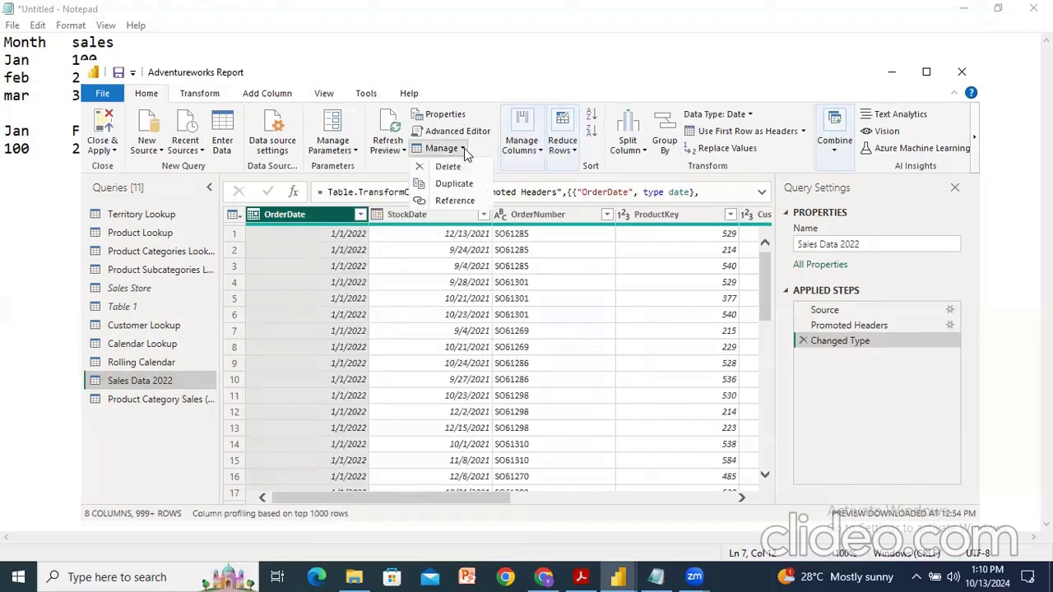
left_click(464, 151)
left_click(538, 151)
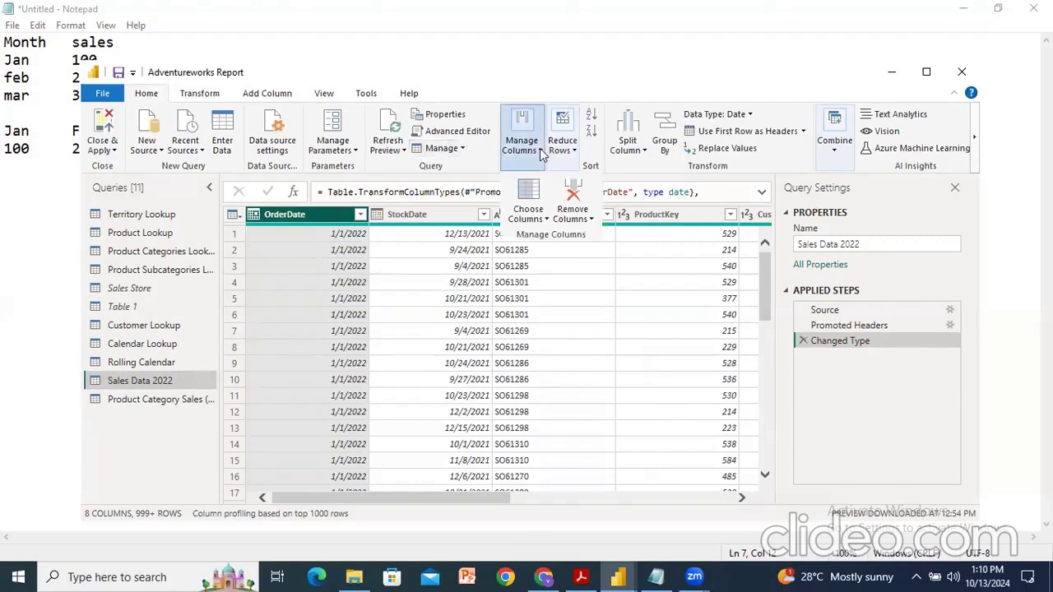
left_click(539, 148)
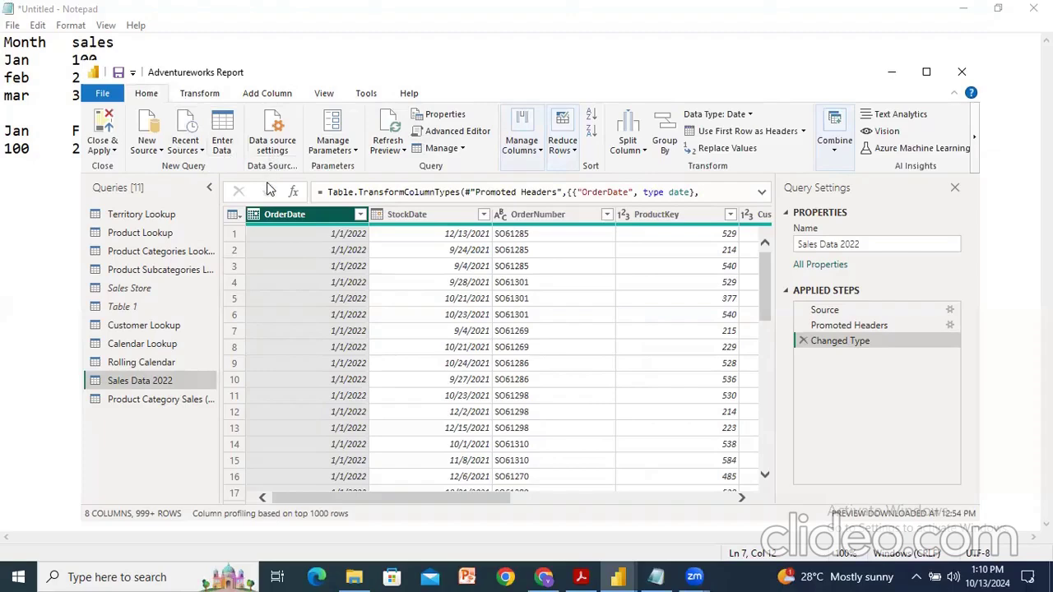
left_click(198, 123)
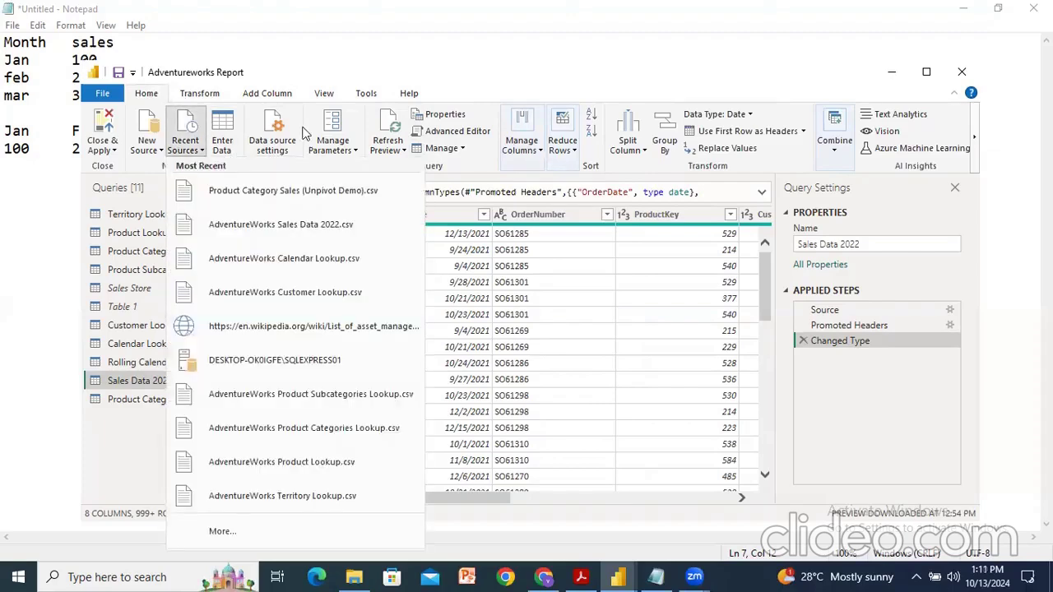
left_click(574, 84)
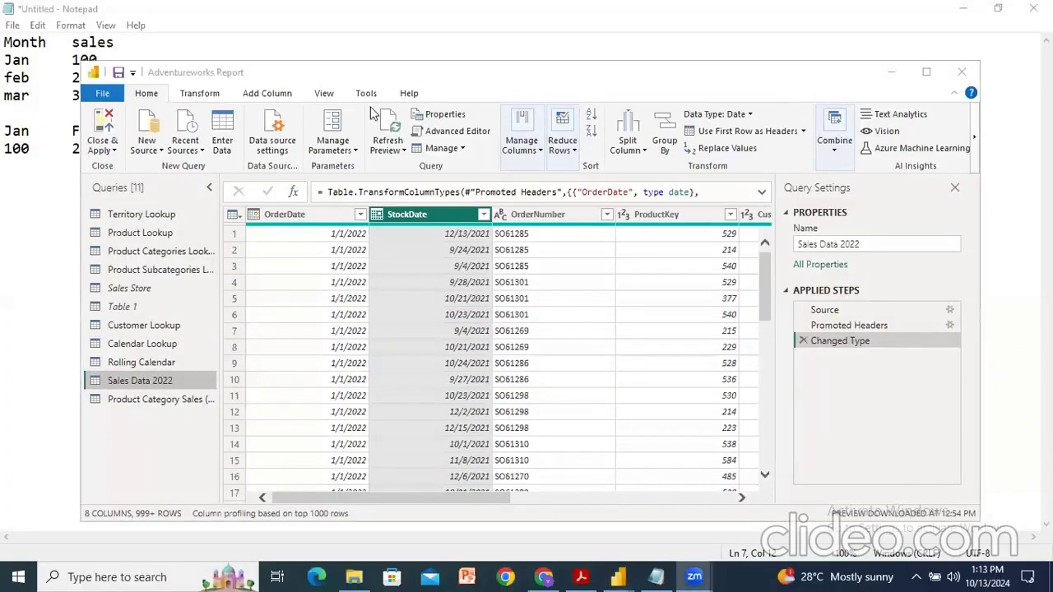
left_click(146, 97)
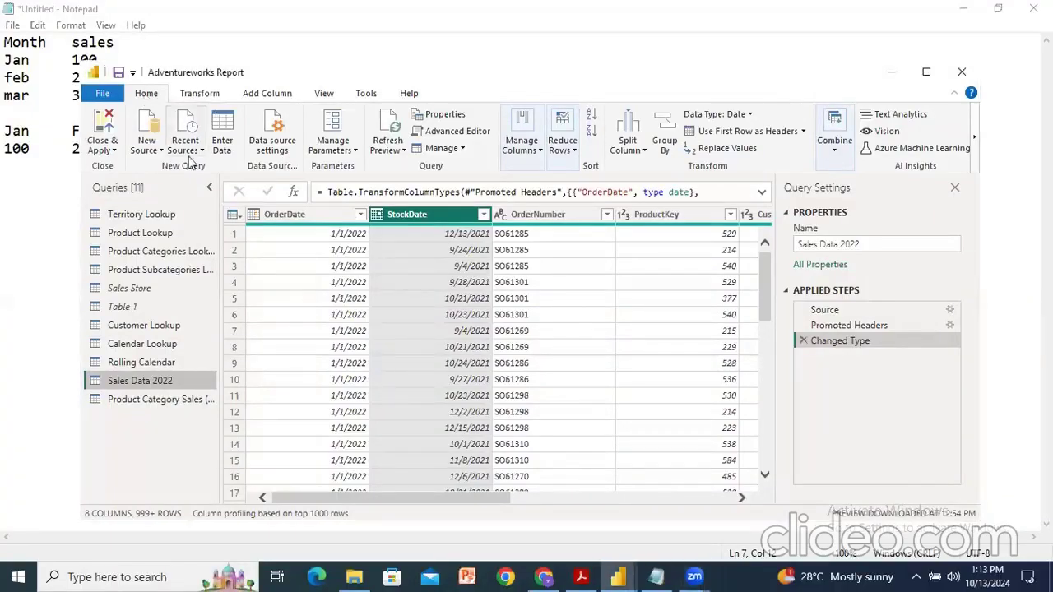
Step: Merge Sales Data 2022 with Product Lookup on ProductKey using a Left Outer join
left_click(835, 152)
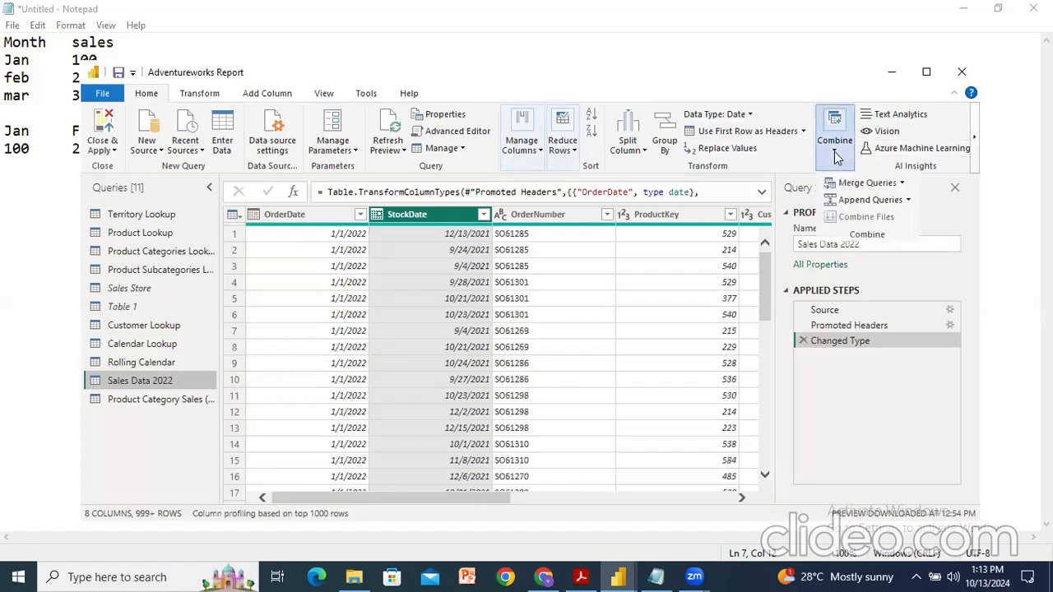
left_click(903, 183)
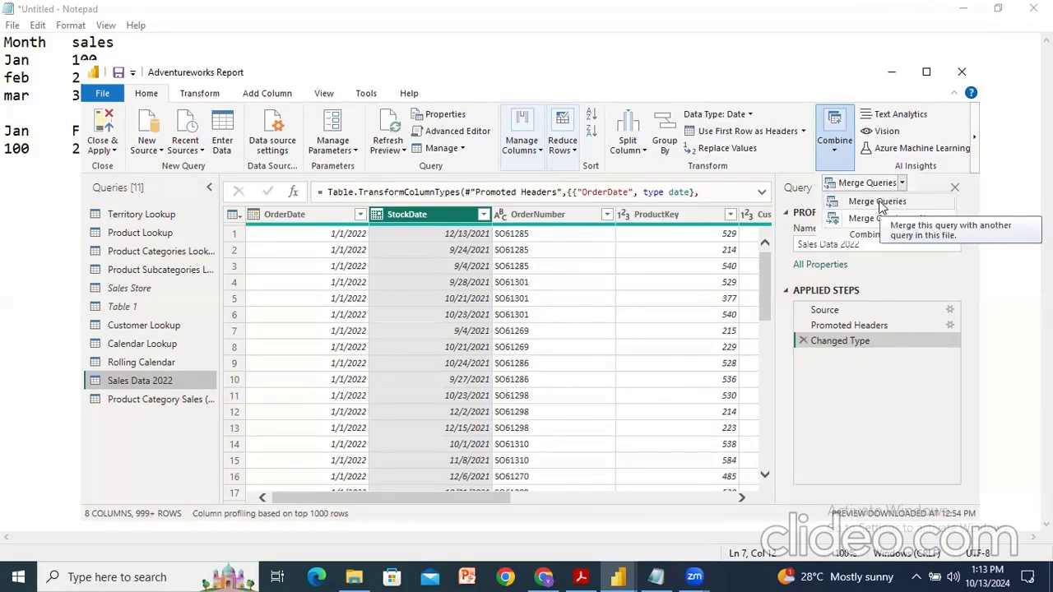
left_click(878, 204)
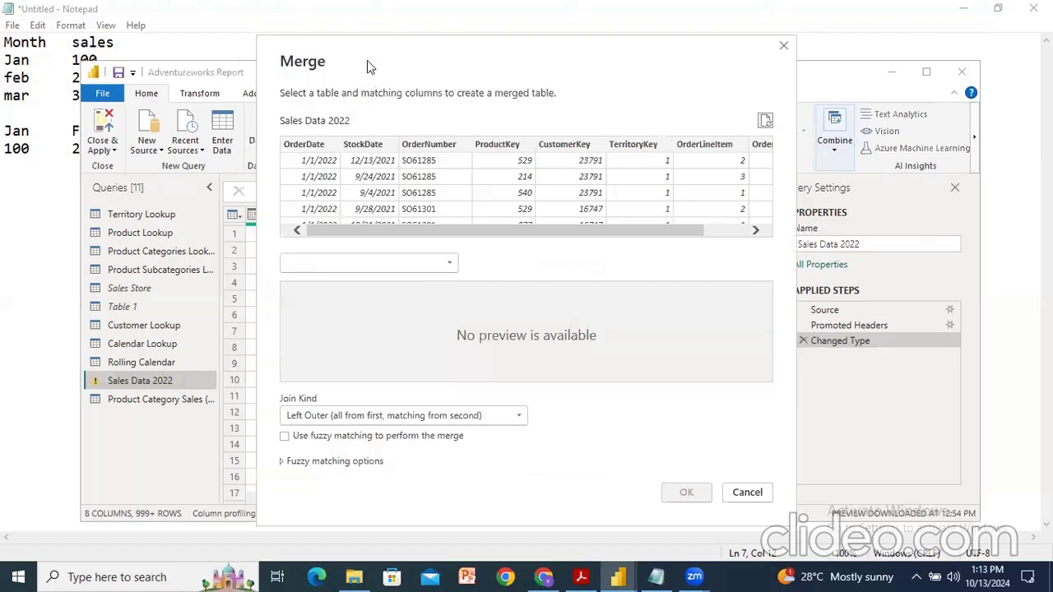
left_click_drag(367, 61, 345, 94)
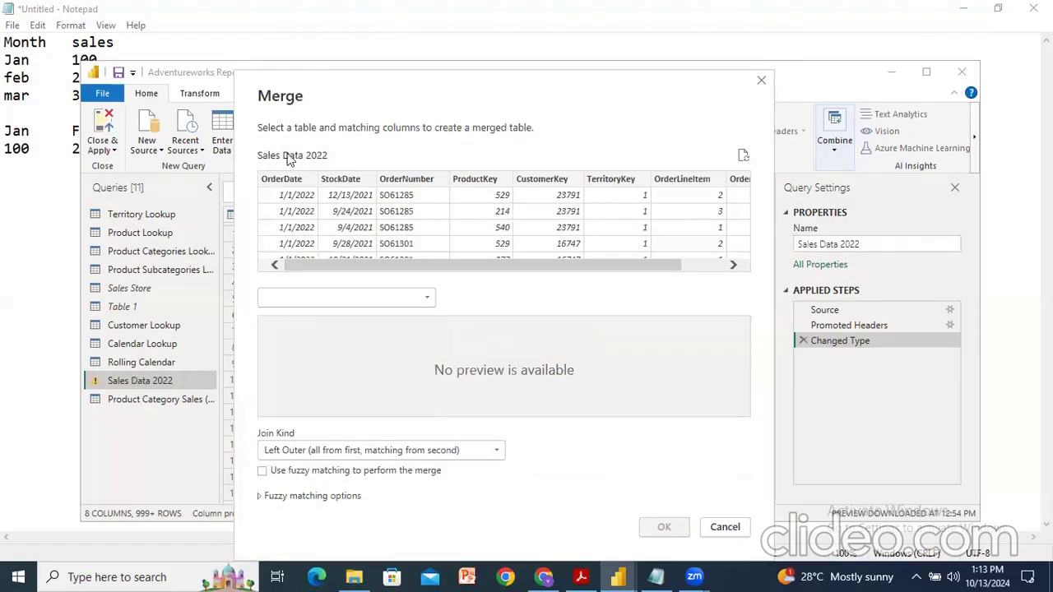
left_click(322, 298)
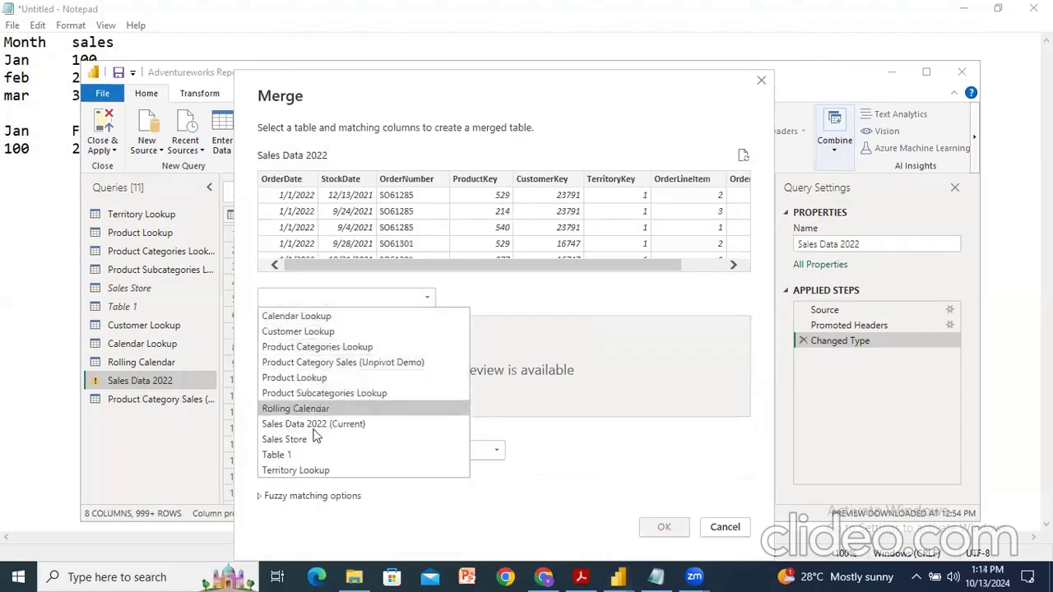
left_click(316, 378)
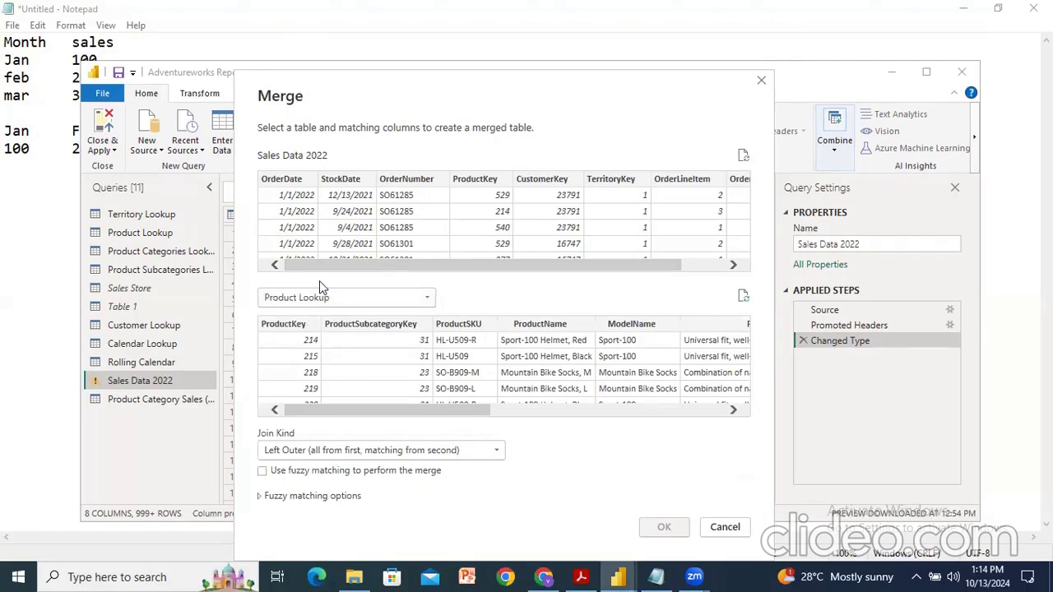
left_click(285, 326)
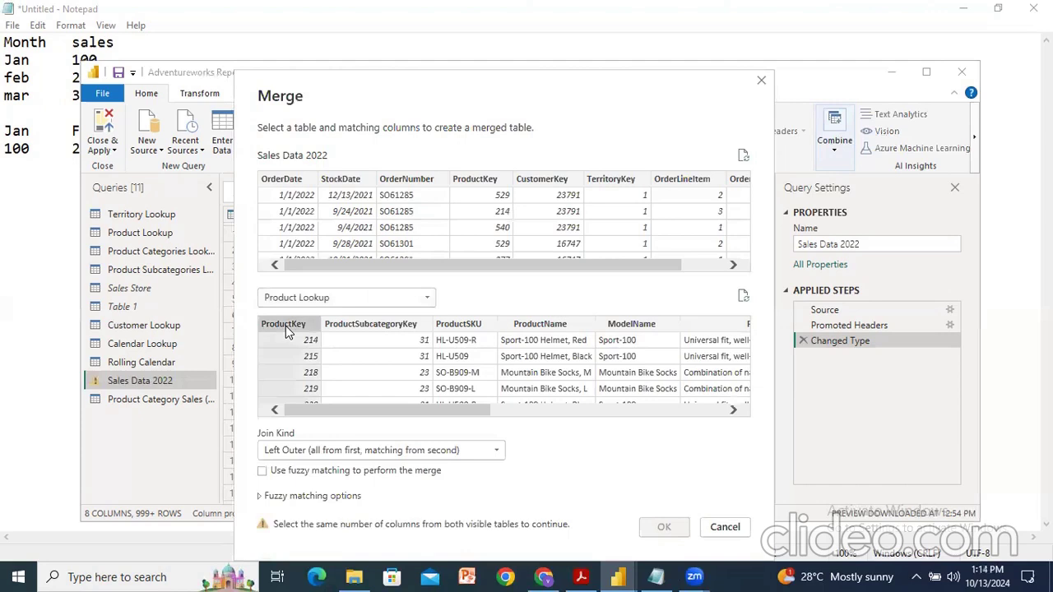
left_click(477, 181)
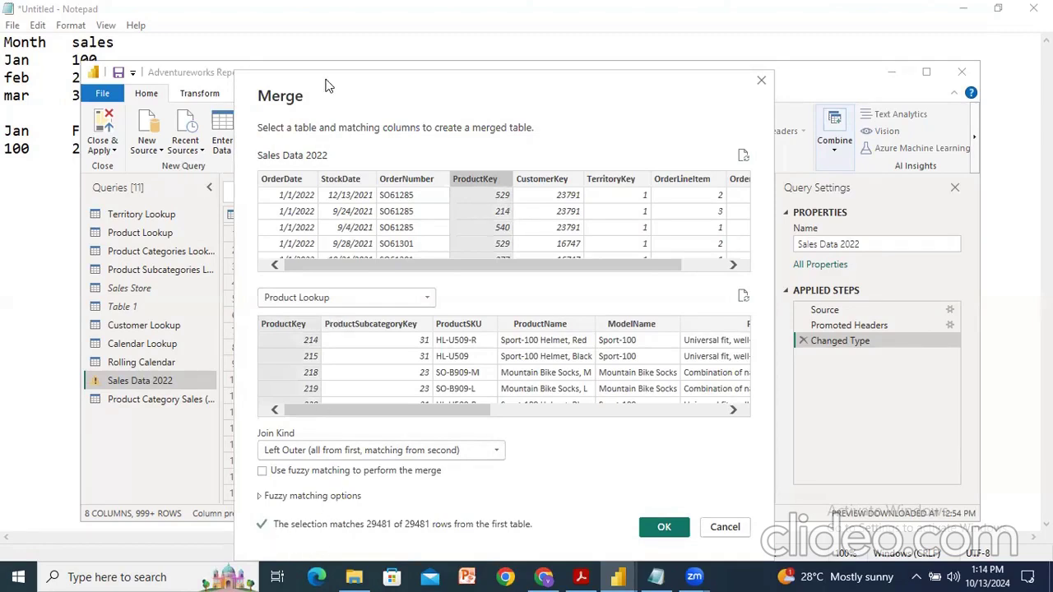
mouse_move(248, 513)
left_mouse_down()
mouse_move(368, 545)
mouse_move(542, 532)
mouse_move(467, 499)
mouse_move(247, 507)
mouse_move(256, 515)
left_mouse_up()
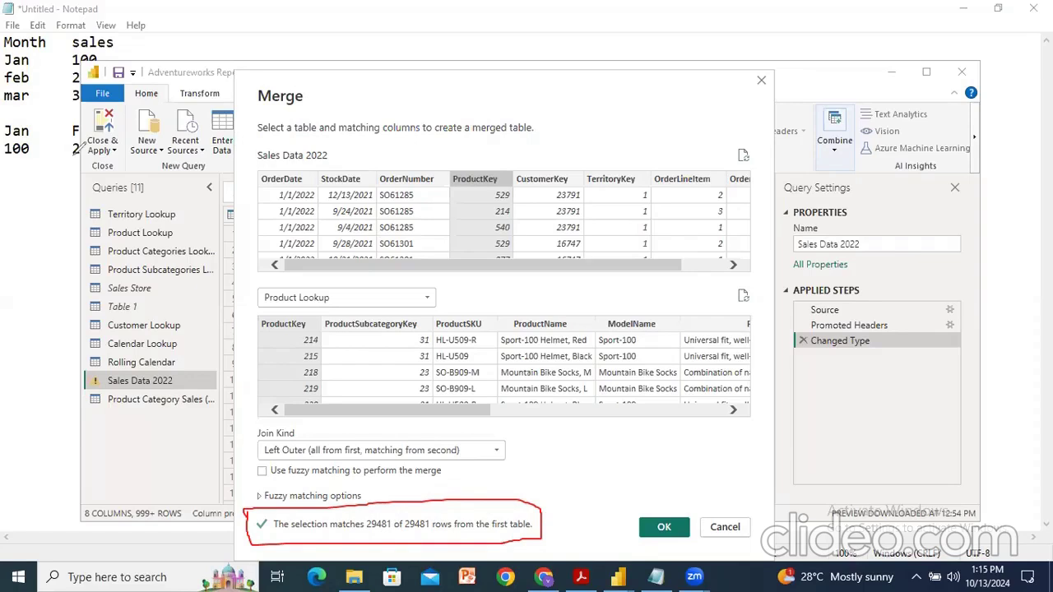
key("ctrl+z")
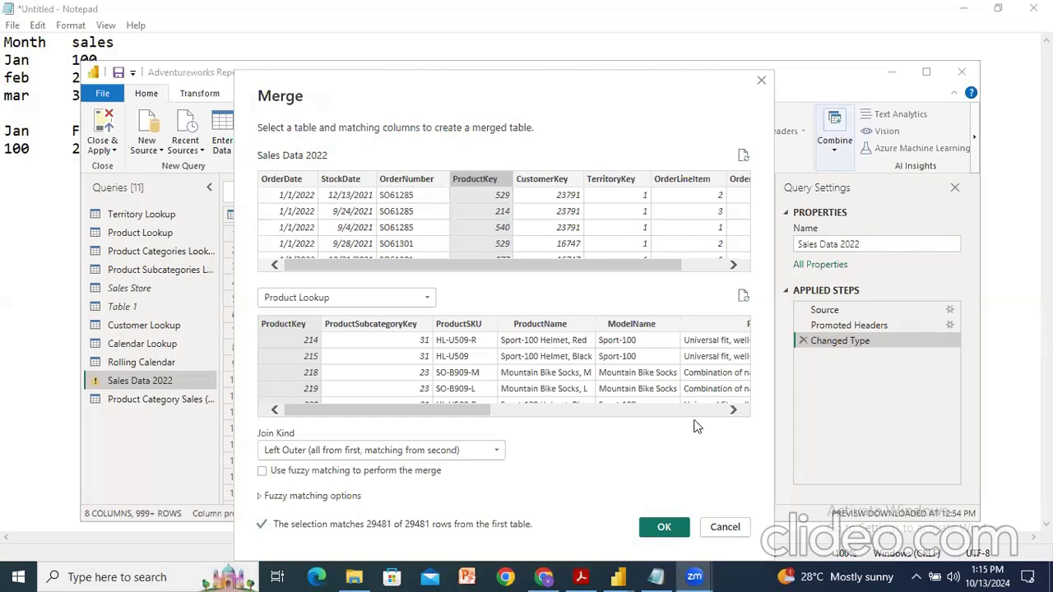
left_click(668, 528)
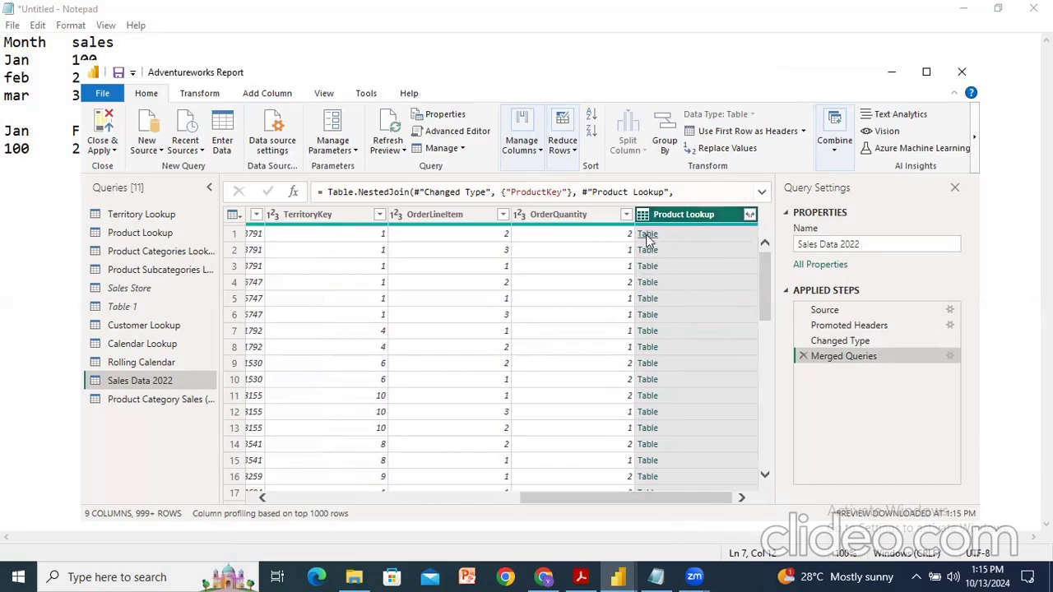
Step: Expand the merged Product Lookup column to only ProductKey, ProductName and ProductColor, keeping the original column name prefix
left_click(750, 215)
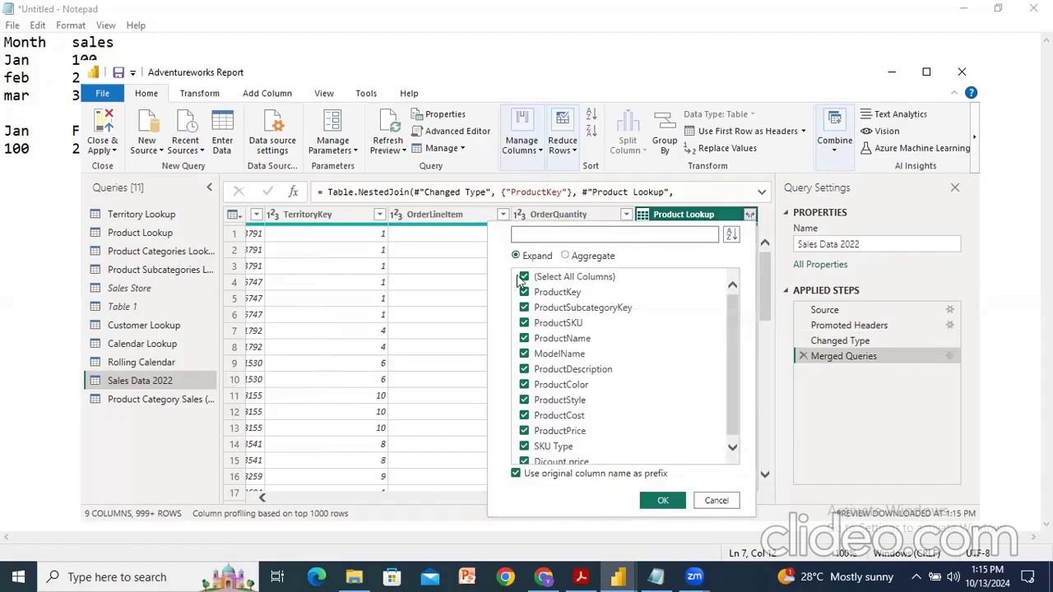
scroll(664, 333, "down", 1)
scroll(666, 333, "up", 1)
left_click(525, 278)
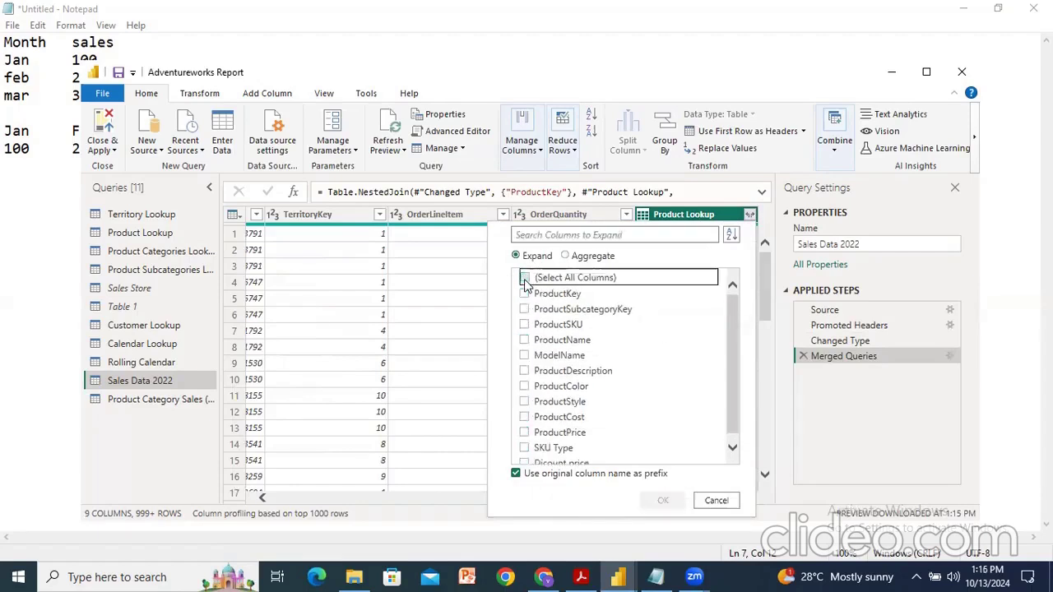
left_click(525, 293)
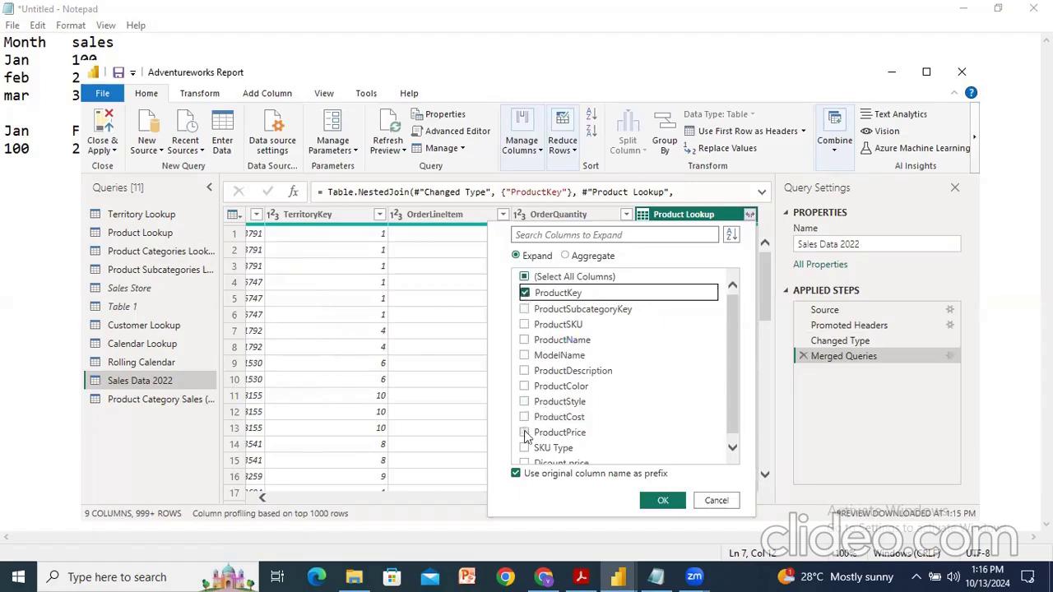
left_click(525, 340)
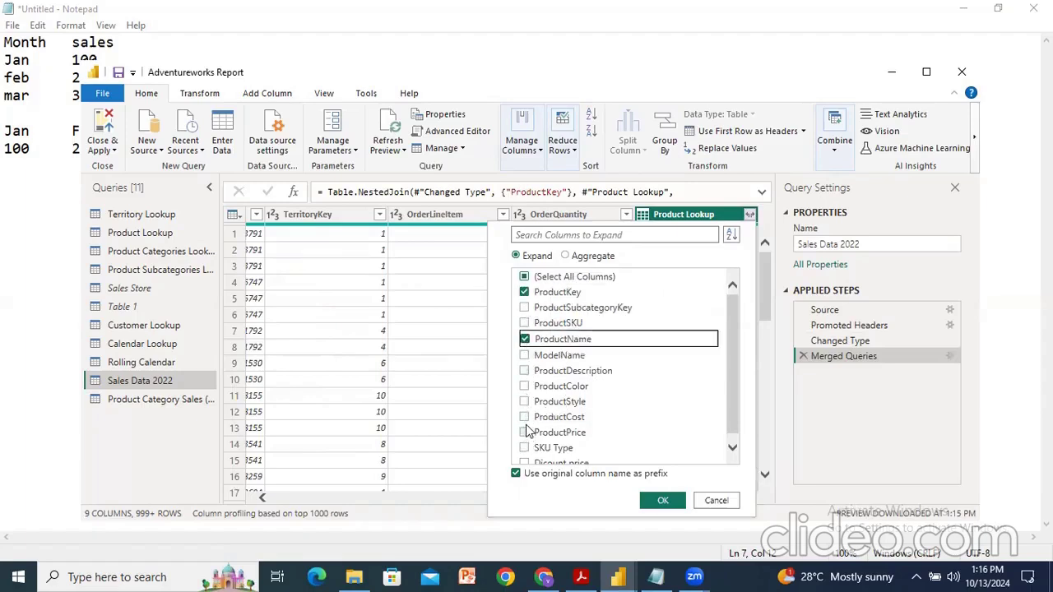
left_click(525, 386)
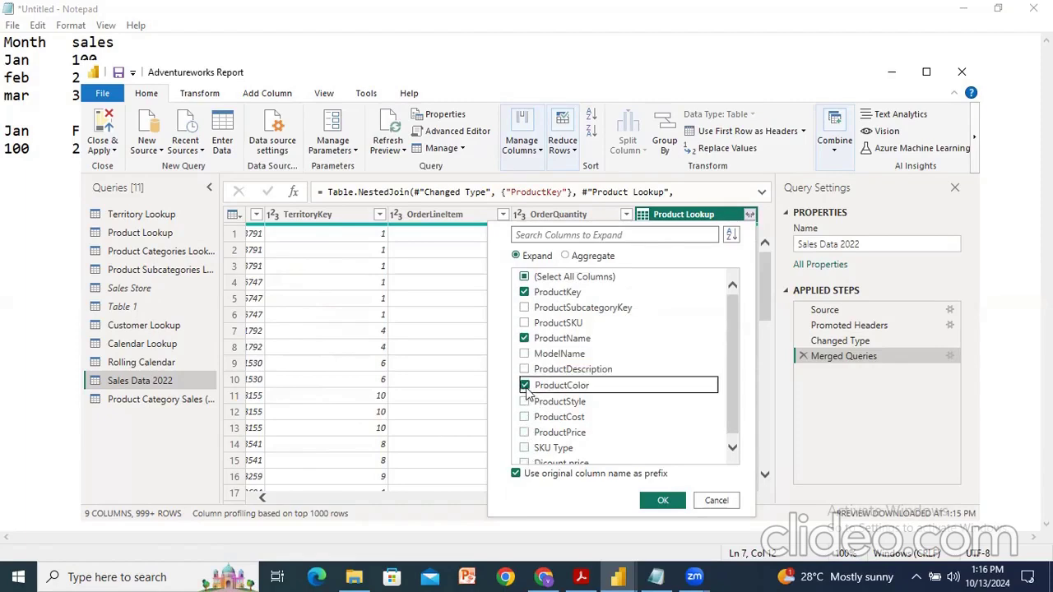
scroll(613, 367, "down", 1)
scroll(613, 368, "up", 1)
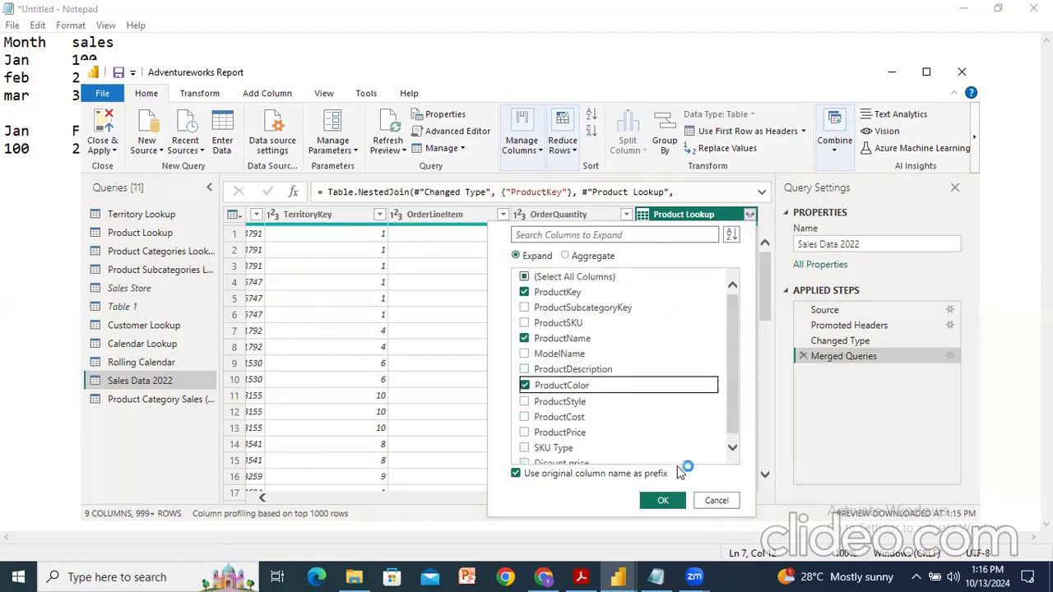
left_click(665, 501)
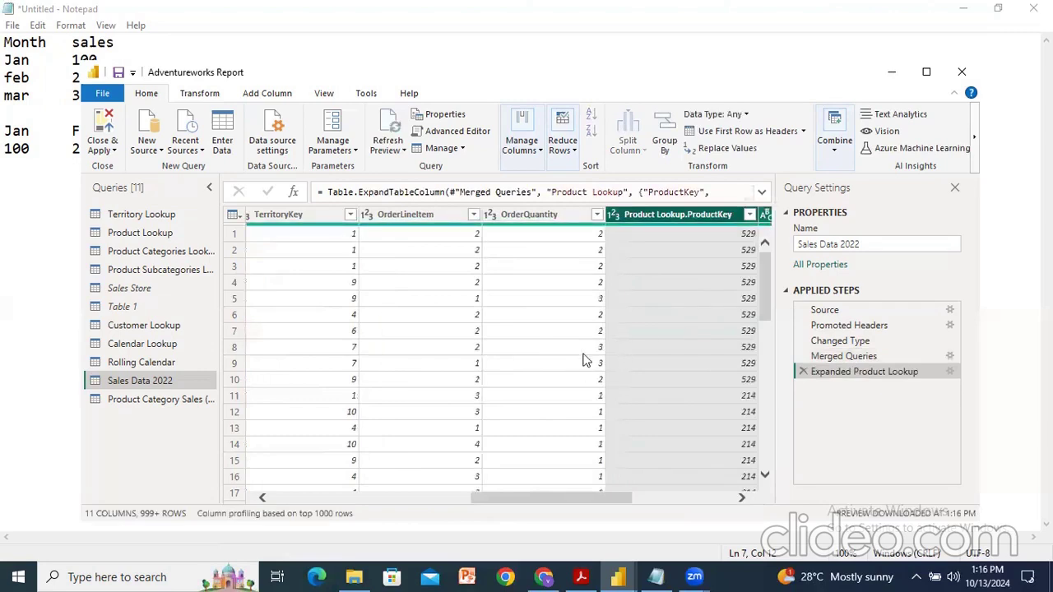
Step: Delete the Expanded Product Lookup and Merged Queries applied steps from Sales Data 2022
left_click_drag(510, 502, 670, 497)
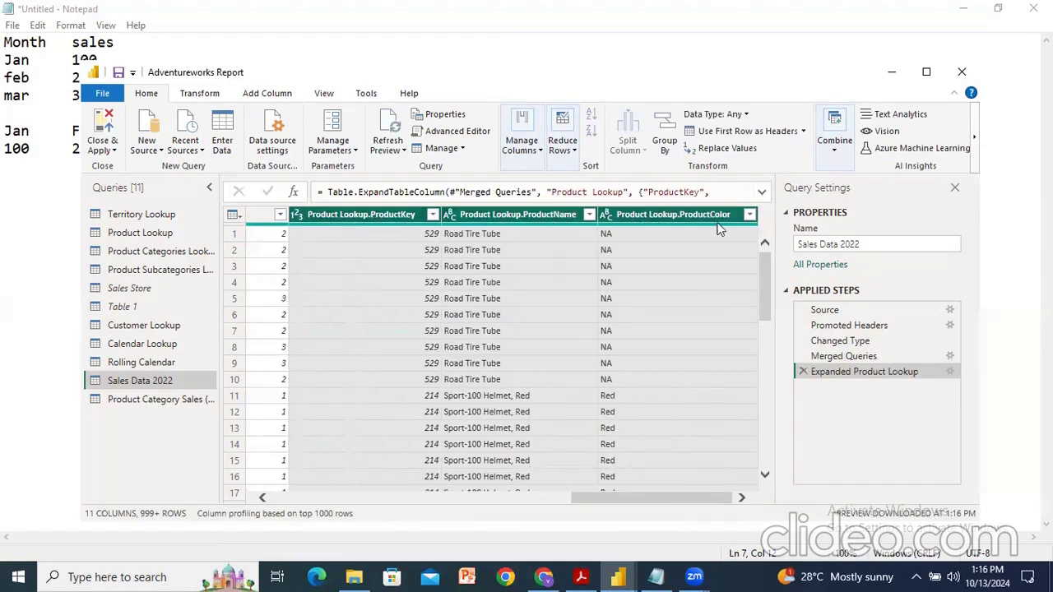
scroll(486, 313, "down", 18)
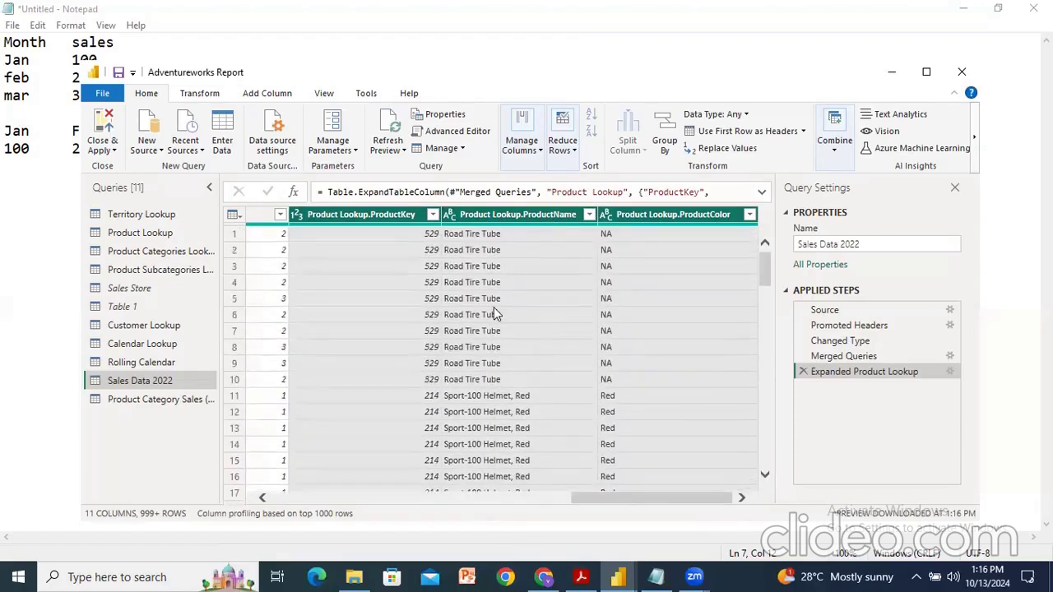
left_click_drag(600, 498, 718, 506)
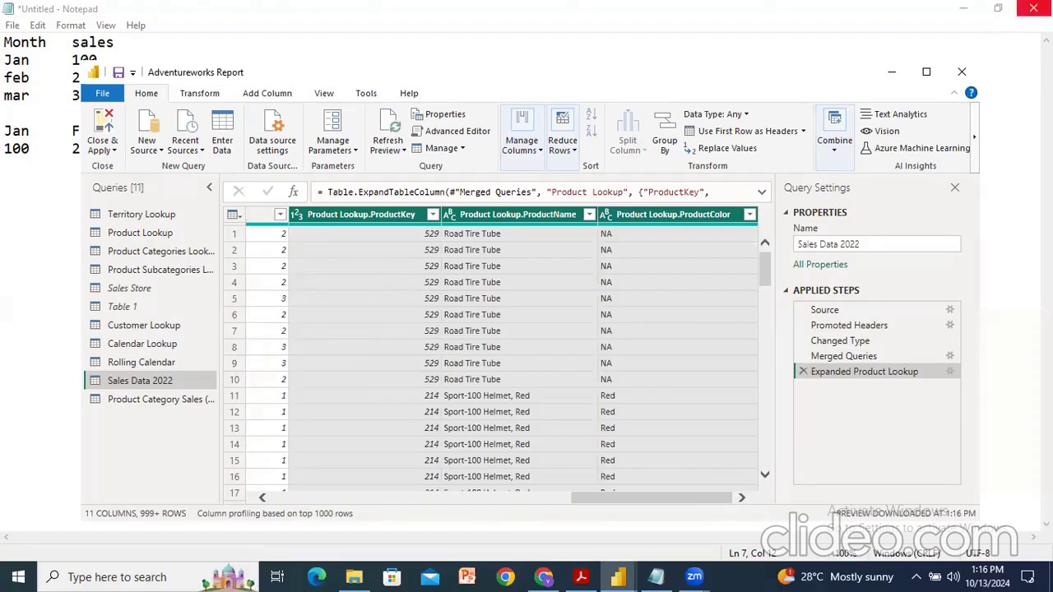
left_click(803, 372)
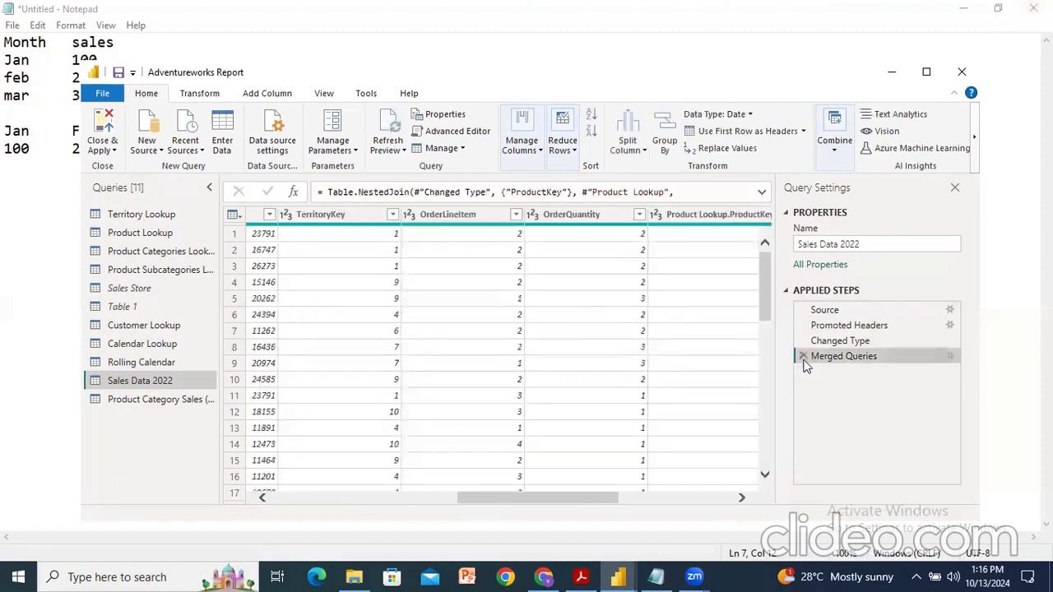
left_click(804, 356)
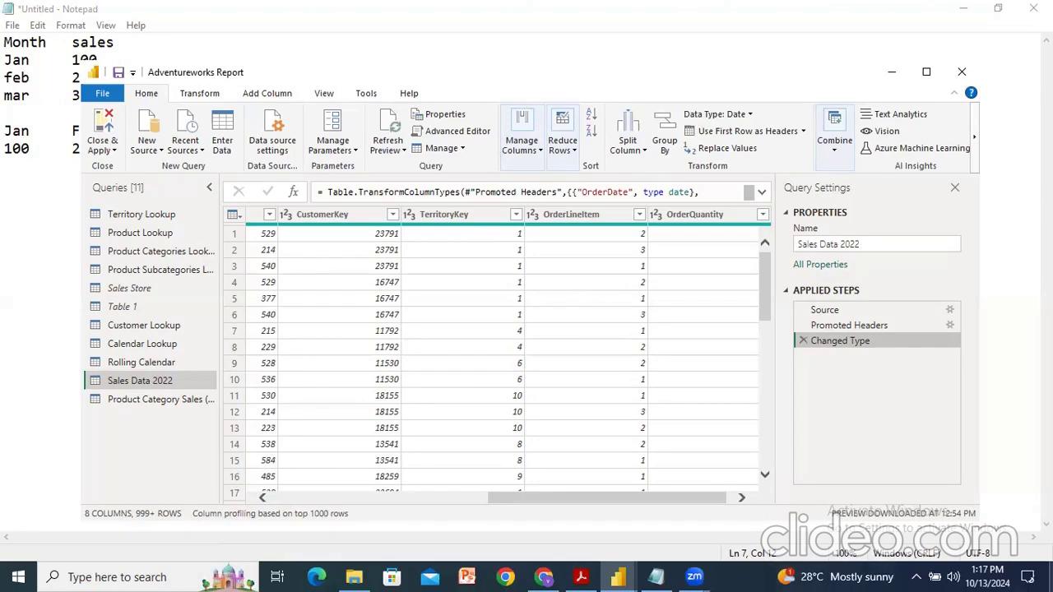
Step: Delete the Product Category Sales (Unpivot Demo) query and return to Sales Data 2022
left_click(147, 403)
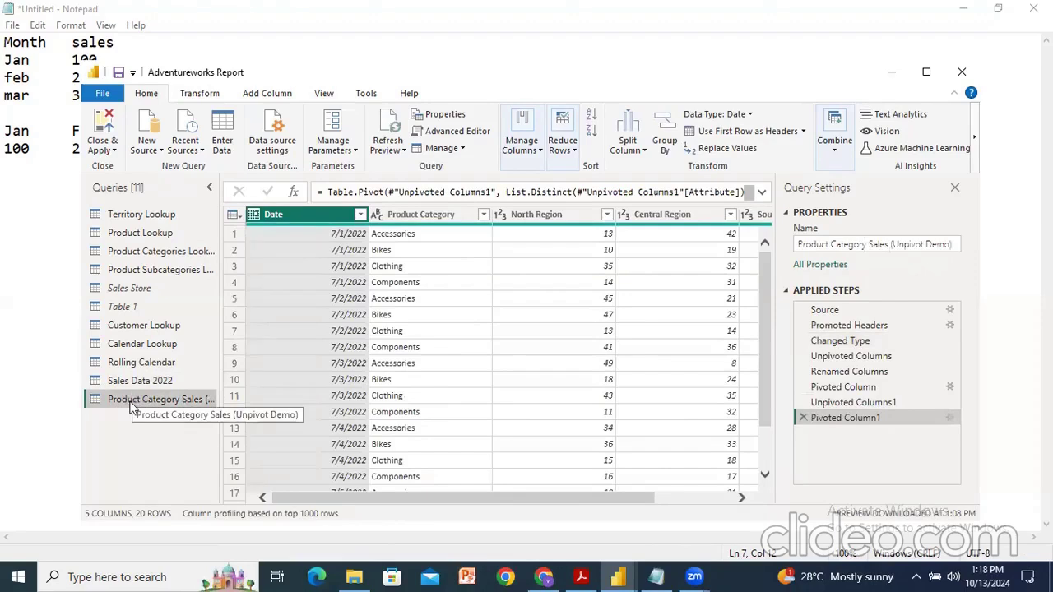
mouse_move(131, 405)
left_mouse_down()
mouse_move(132, 372)
mouse_move(131, 403)
left_mouse_up()
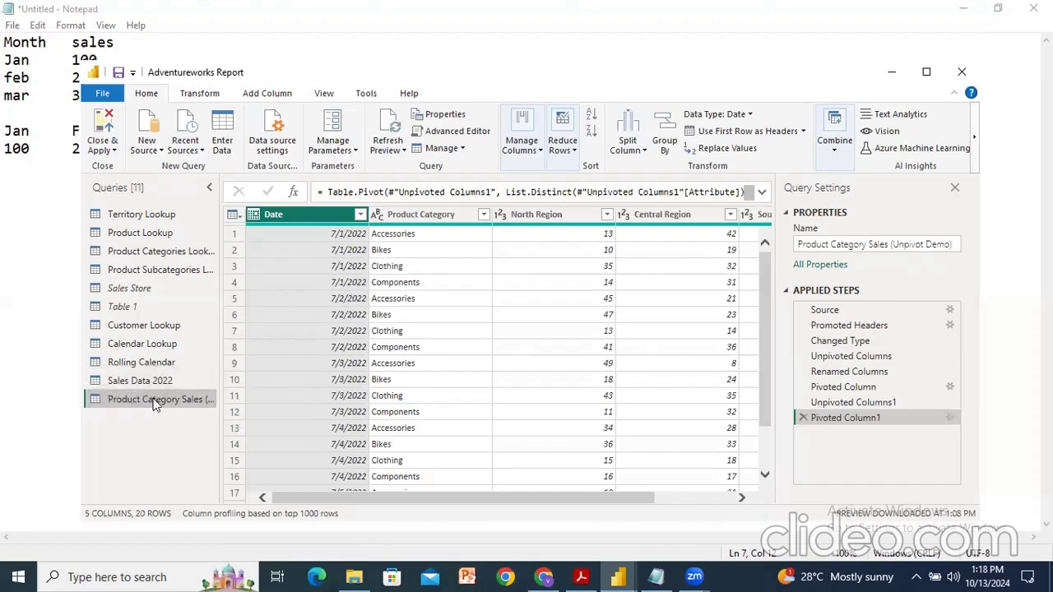
right_click(154, 400)
left_click(194, 324)
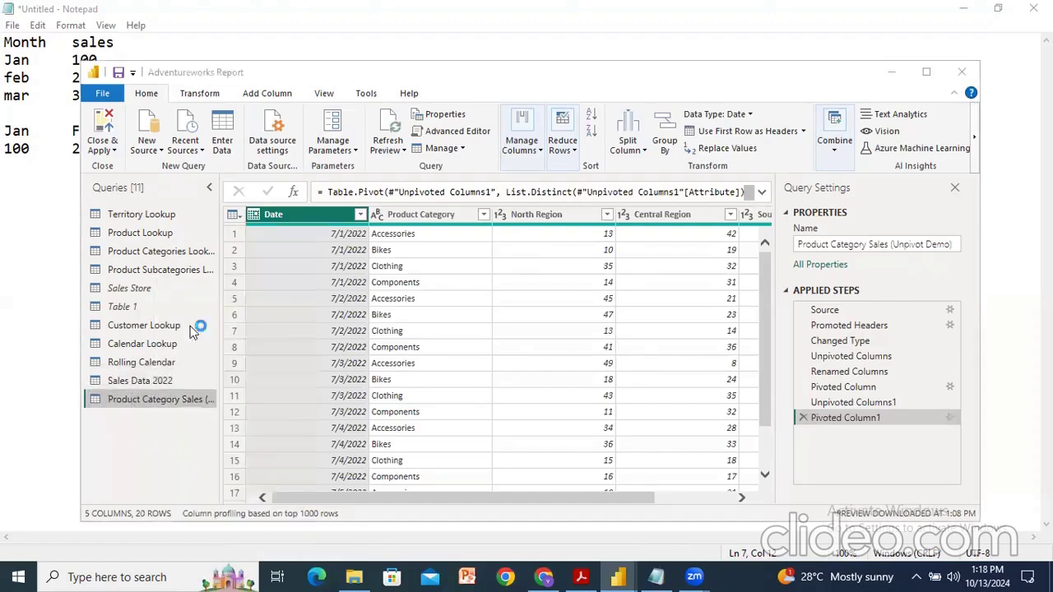
left_click(608, 320)
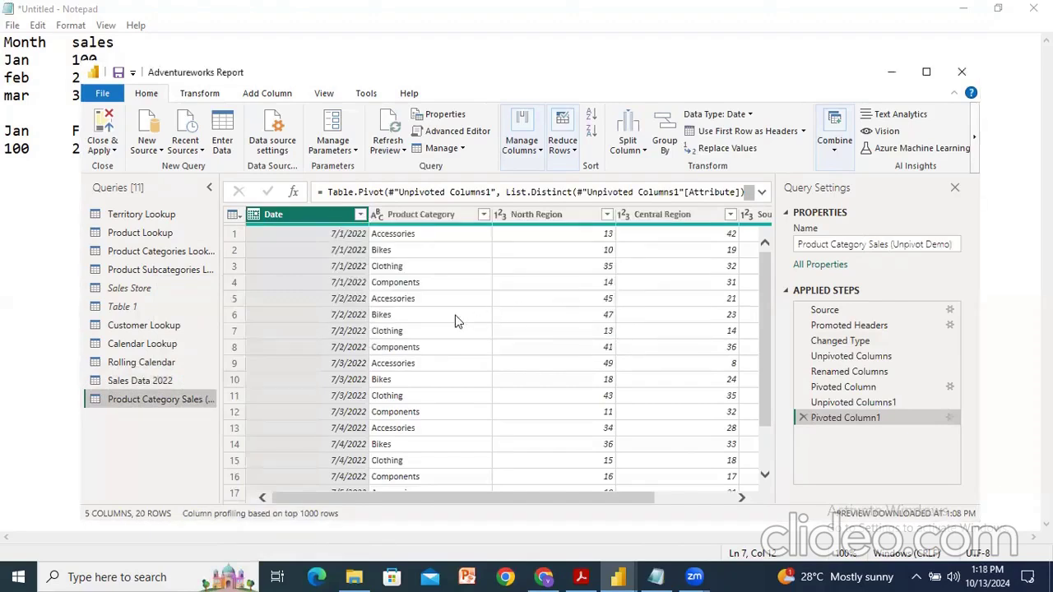
left_click(145, 380)
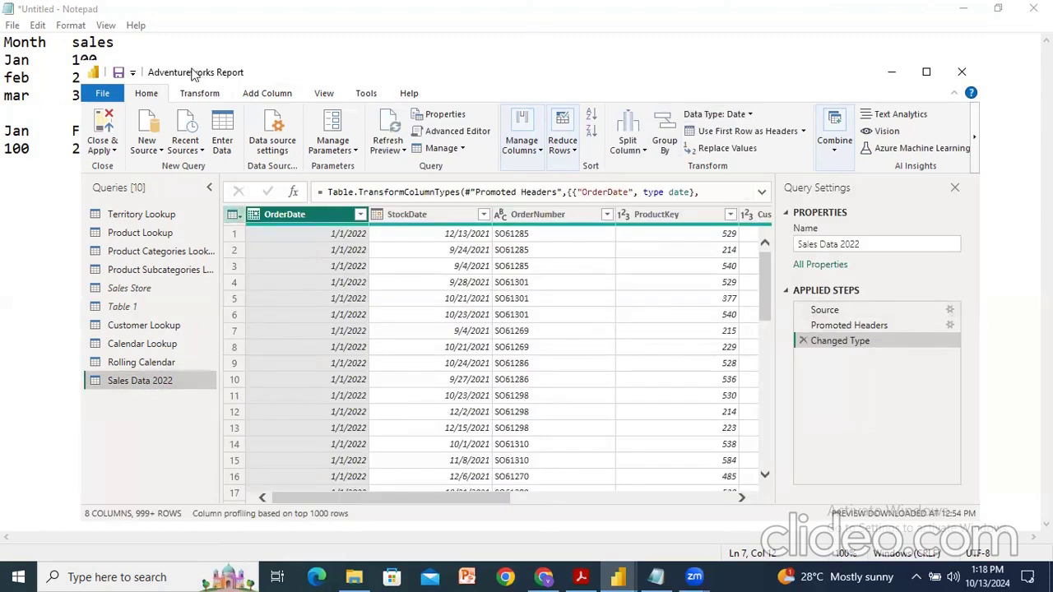
Step: Import AdventureWorks Sales Data 2021 as a new Text/CSV source
left_click(148, 146)
left_click(189, 290)
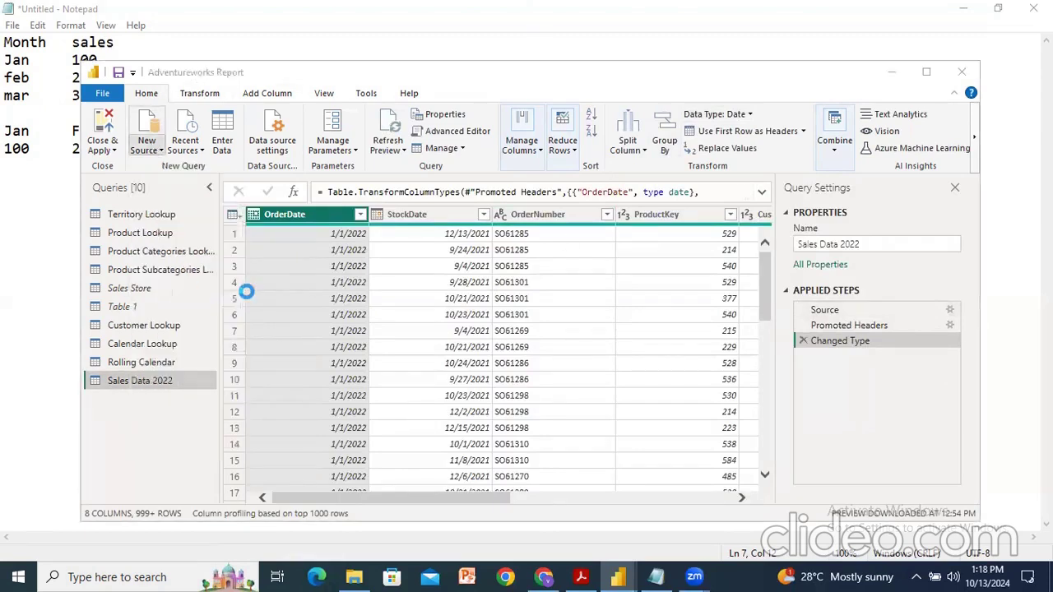
left_click(344, 296)
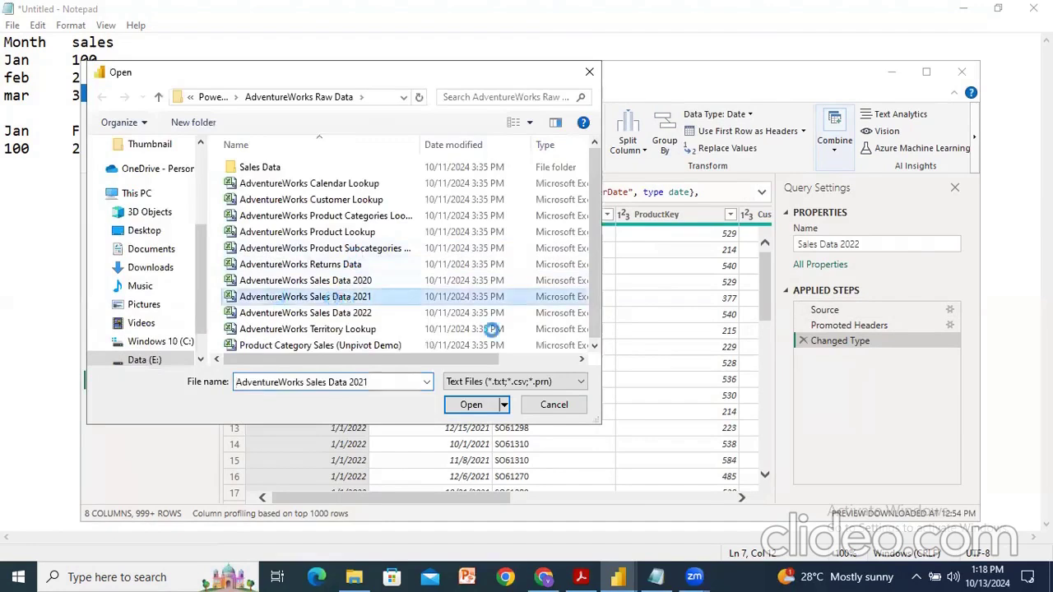
left_click(470, 404)
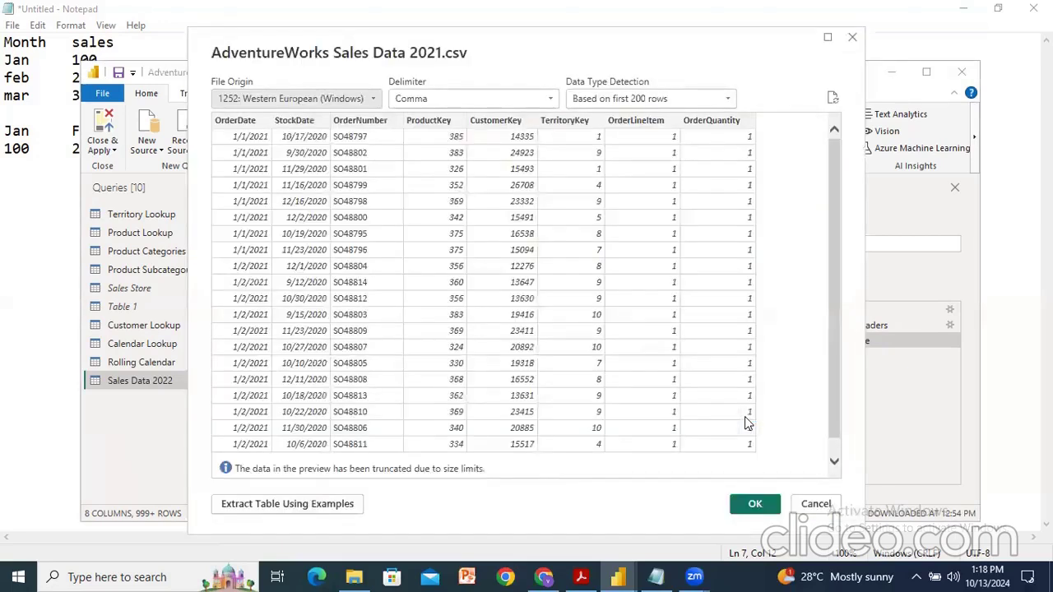
left_click(757, 501)
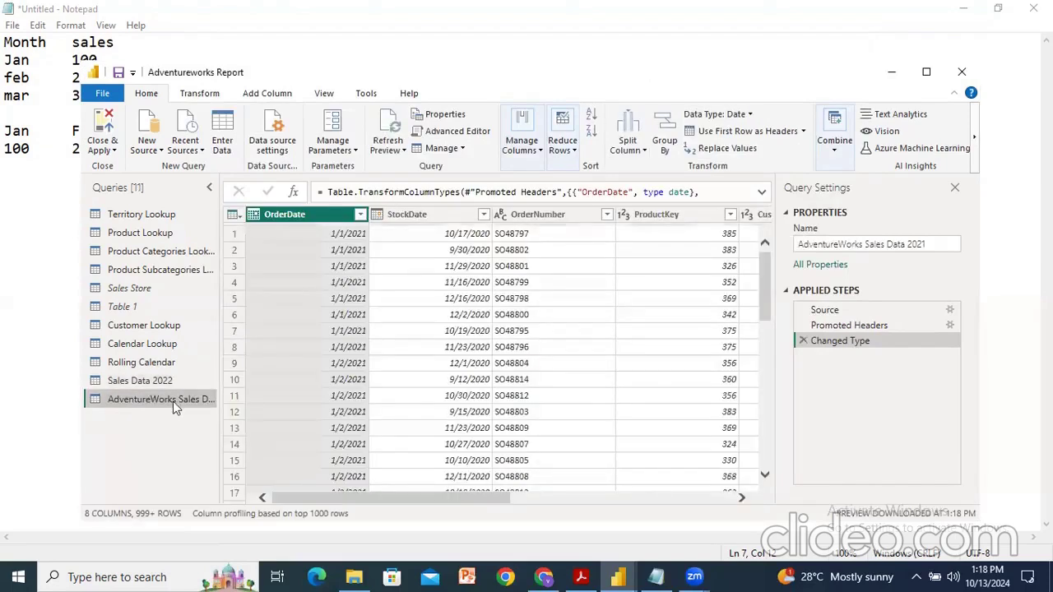
Step: Rename the new query as Sales Data 2021
left_click(867, 244)
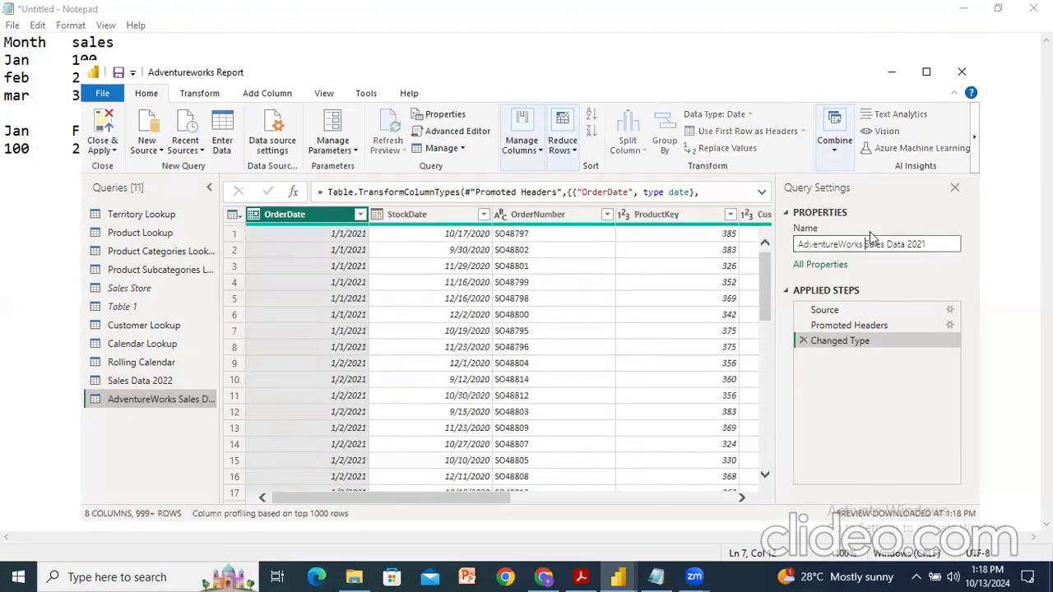
key("BackSpace")
key("BackSpace")
key("BackSpace")
key("BackSpace")
key("BackSpace")
key("BackSpace")
key("BackSpace")
key("BackSpace")
key("BackSpace")
key("BackSpace")
key("BackSpace")
key("BackSpace")
key("BackSpace")
key("BackSpace")
key("BackSpace")
key("Return")
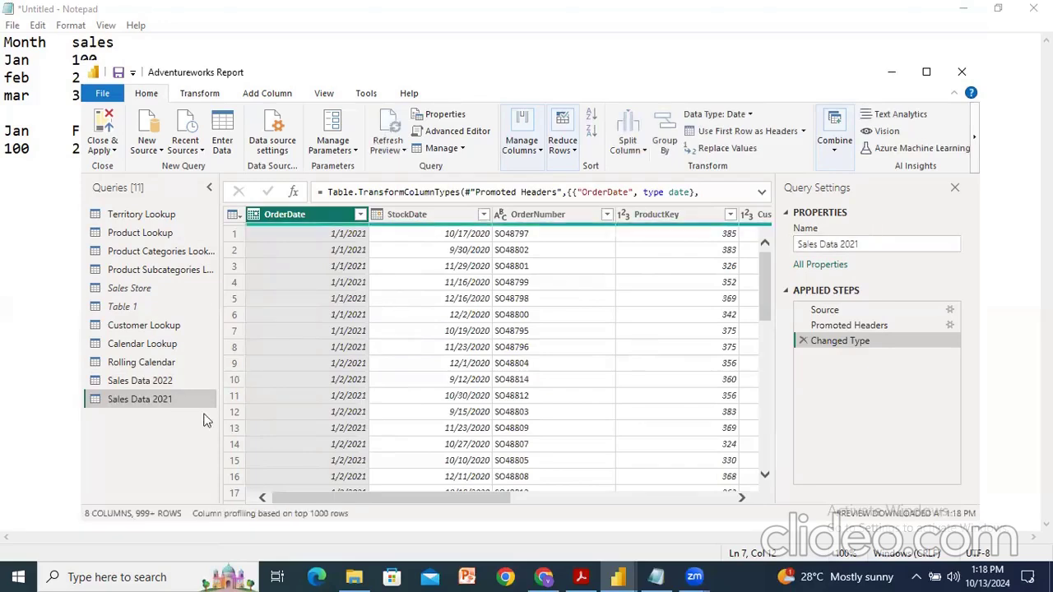
Step: Import AdventureWorks Sales Data 2020 as a new Text/CSV source
left_click(142, 150)
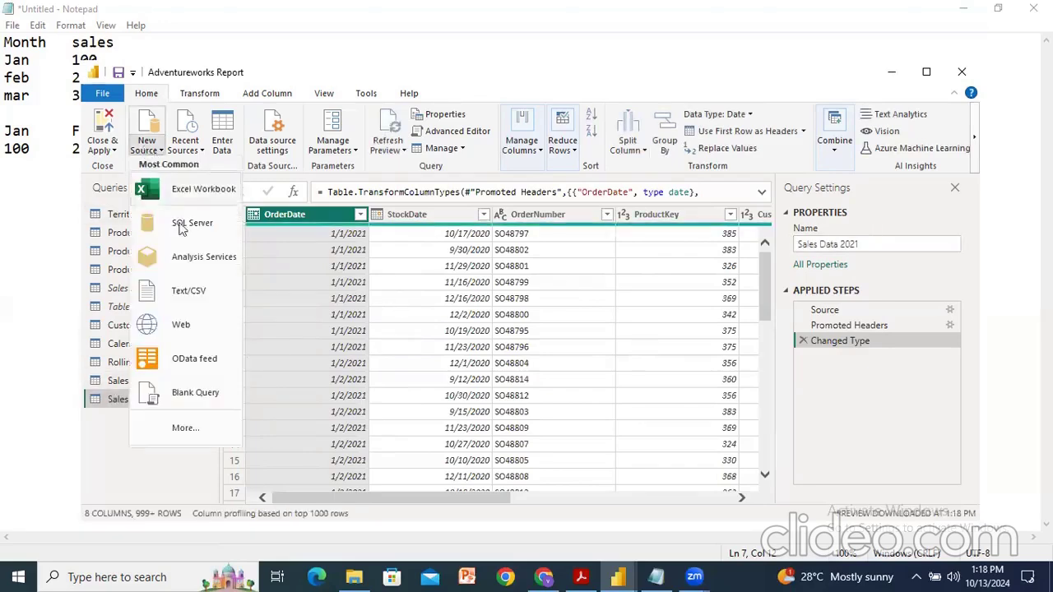
left_click(203, 289)
left_click(341, 280)
left_click(457, 398)
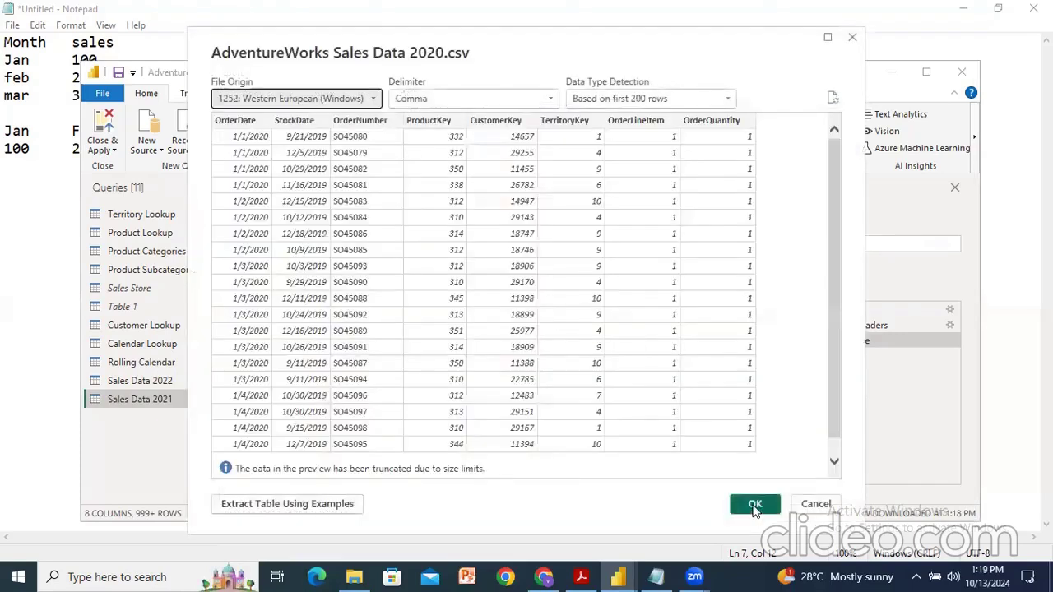
left_click(753, 504)
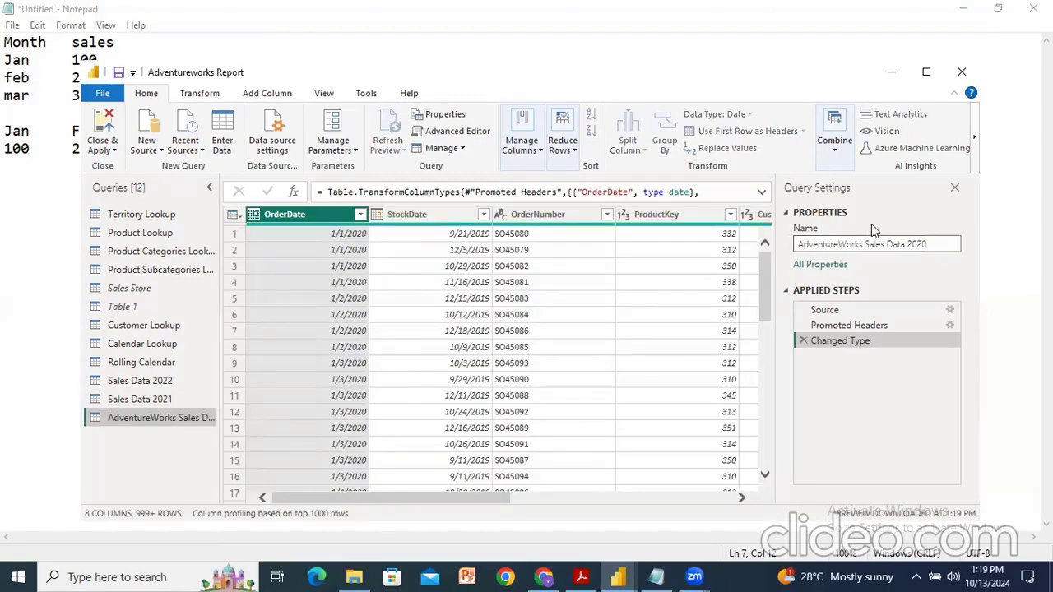
Step: Rename the new query as Sales Data 2020
key("BackSpace")
key("BackSpace")
key("BackSpace")
key("BackSpace")
key("BackSpace")
key("BackSpace")
key("BackSpace")
key("BackSpace")
key("BackSpace")
key("BackSpace")
key("BackSpace")
key("BackSpace")
key("BackSpace")
key("BackSpace")
key("BackSpace")
key("Return")
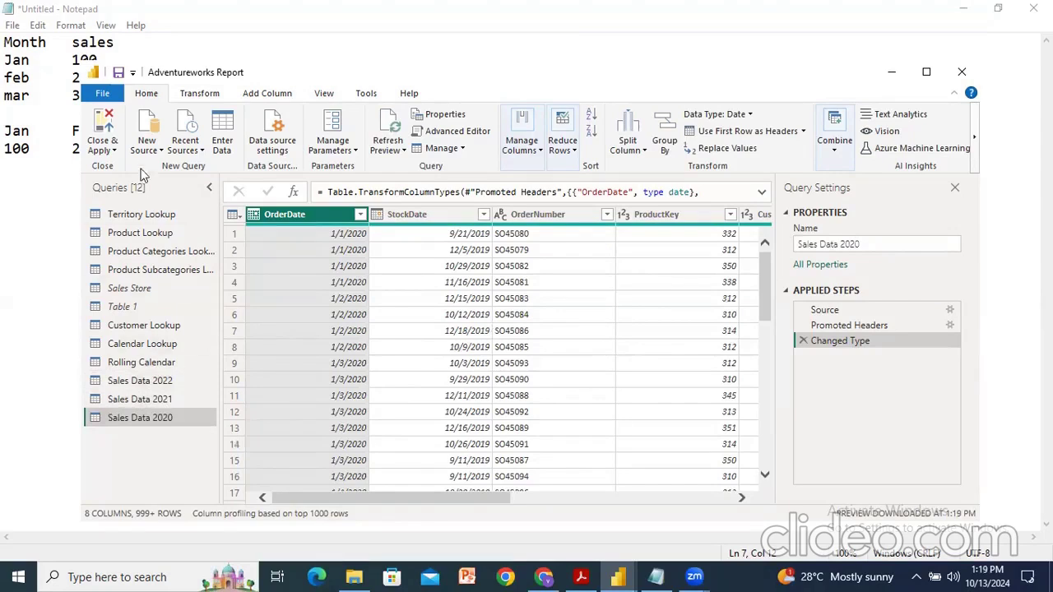
Step: Append Sales Data 2020, Sales Data 2021 and Sales Data 2022 as a new query using three or more tables
left_click(838, 148)
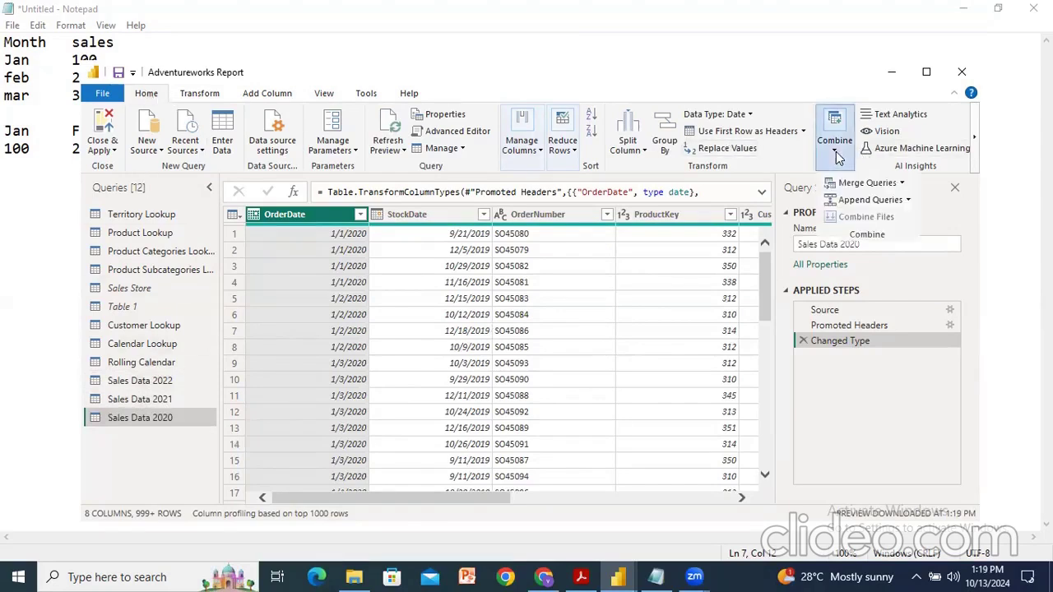
left_click(909, 202)
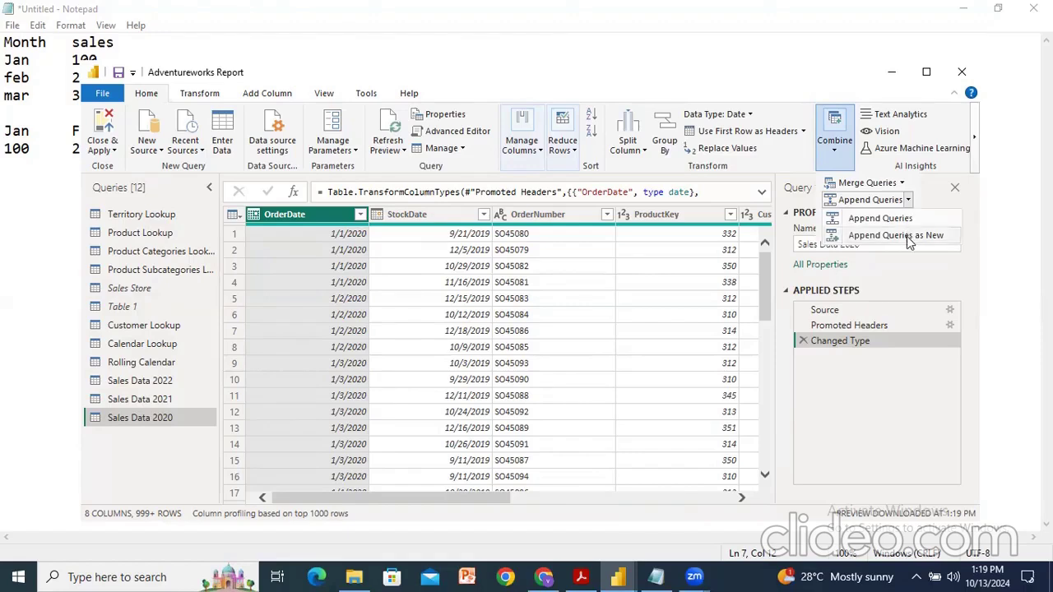
left_click(906, 236)
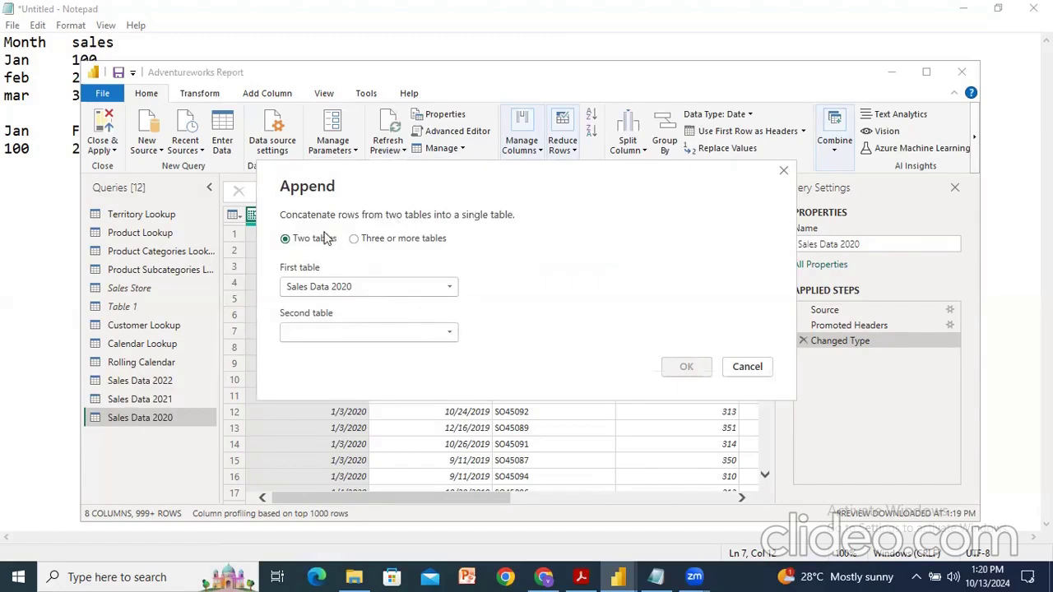
left_click(354, 240)
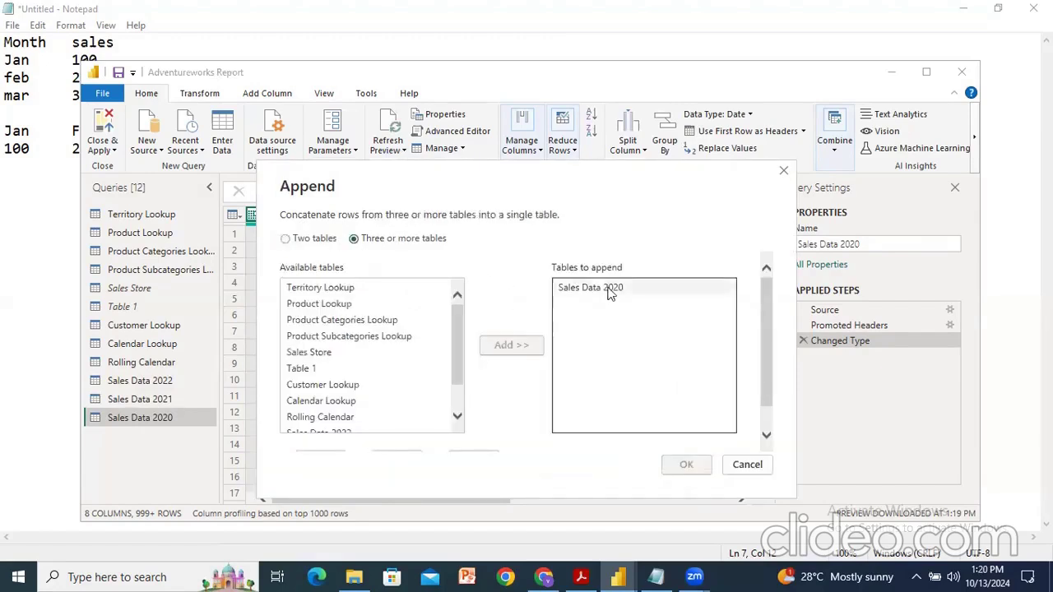
scroll(392, 369, "down", 3)
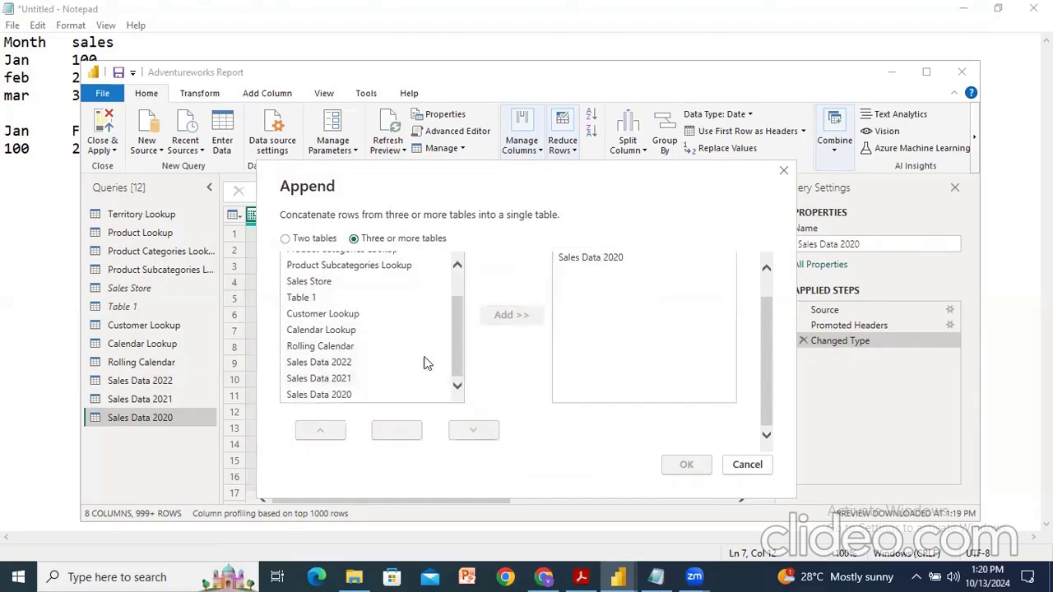
left_click(327, 387)
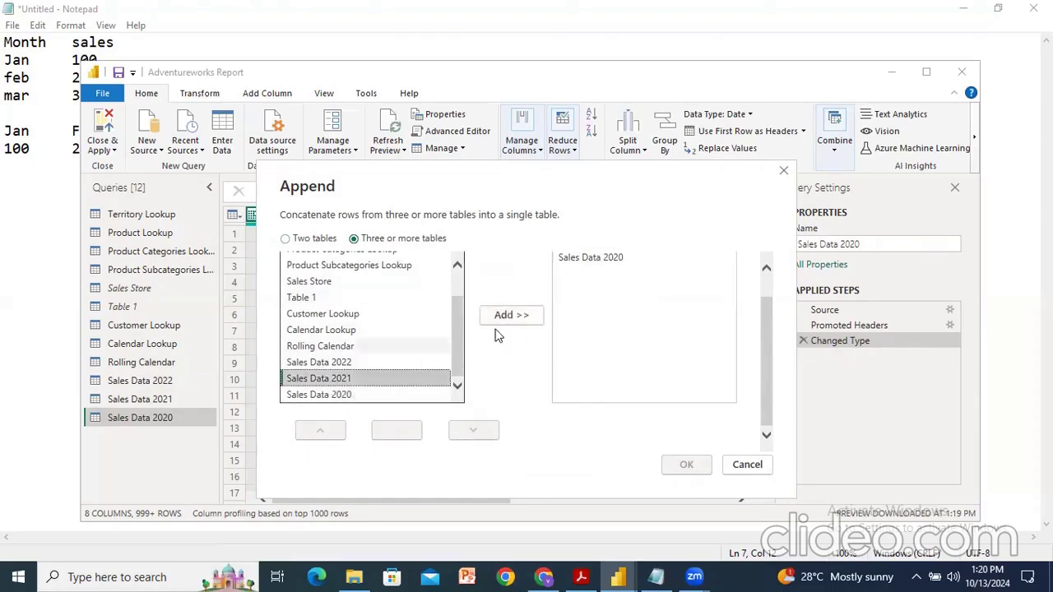
left_click(499, 319)
left_click(342, 364)
left_click(507, 315)
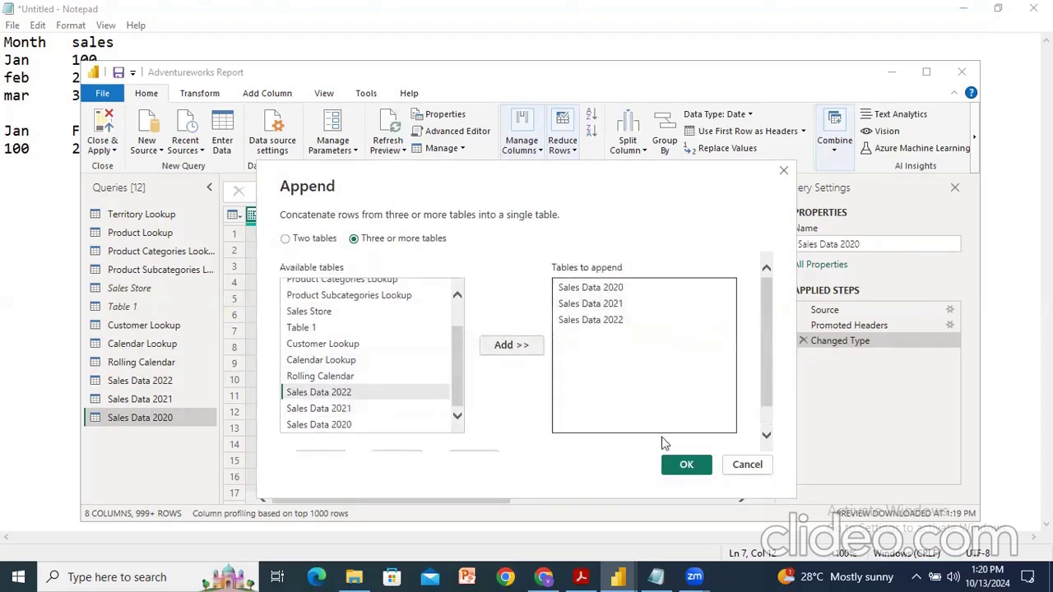
left_click(683, 466)
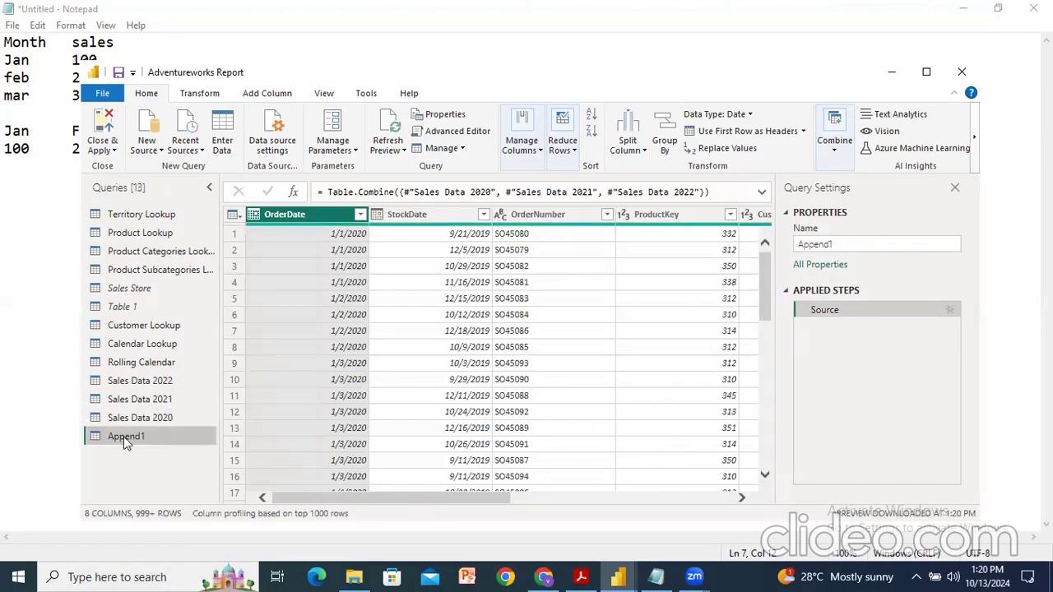
Step: Rename the appended query as Sales Data 2020-22
left_click_drag(410, 499, 679, 504)
left_click(855, 245)
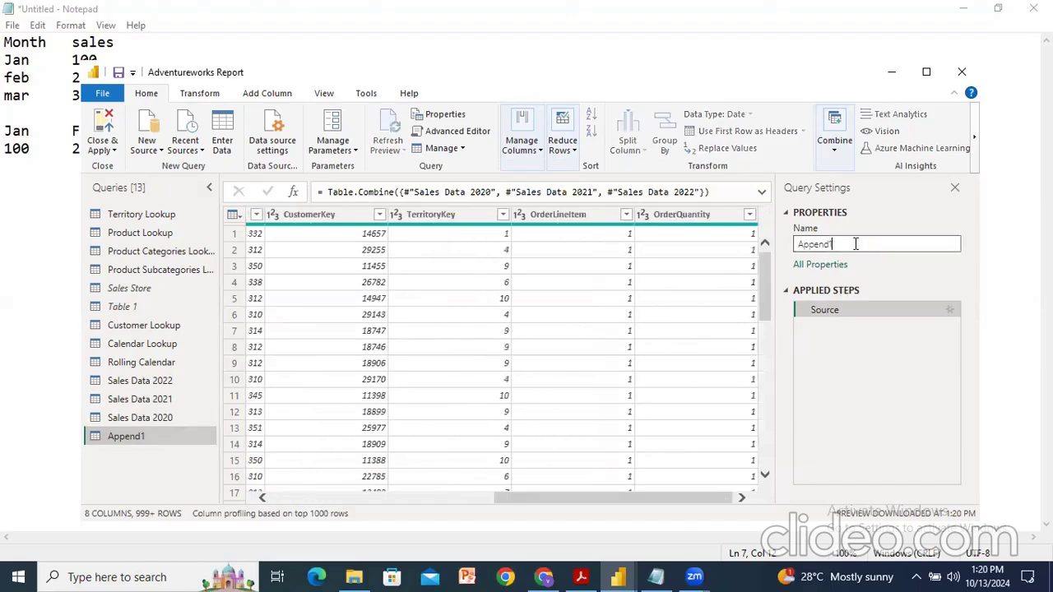
key("ctrl+a")
type("Sales Data 2020-22")
key("Return")
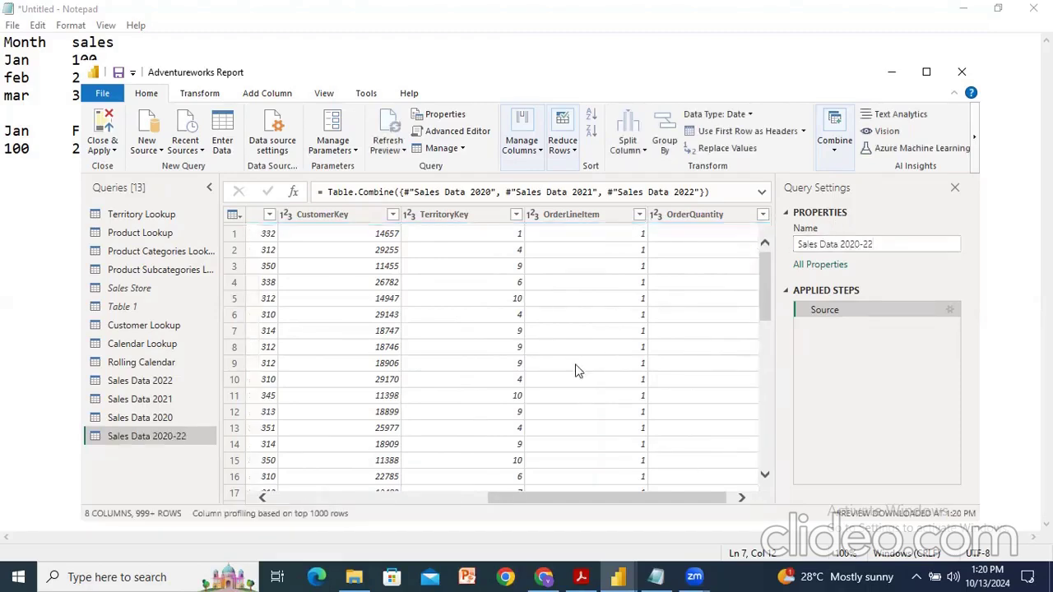
Step: Inspect the OrderDate filter list to check which years' dates the combined query contains
left_click_drag(598, 504, 247, 503)
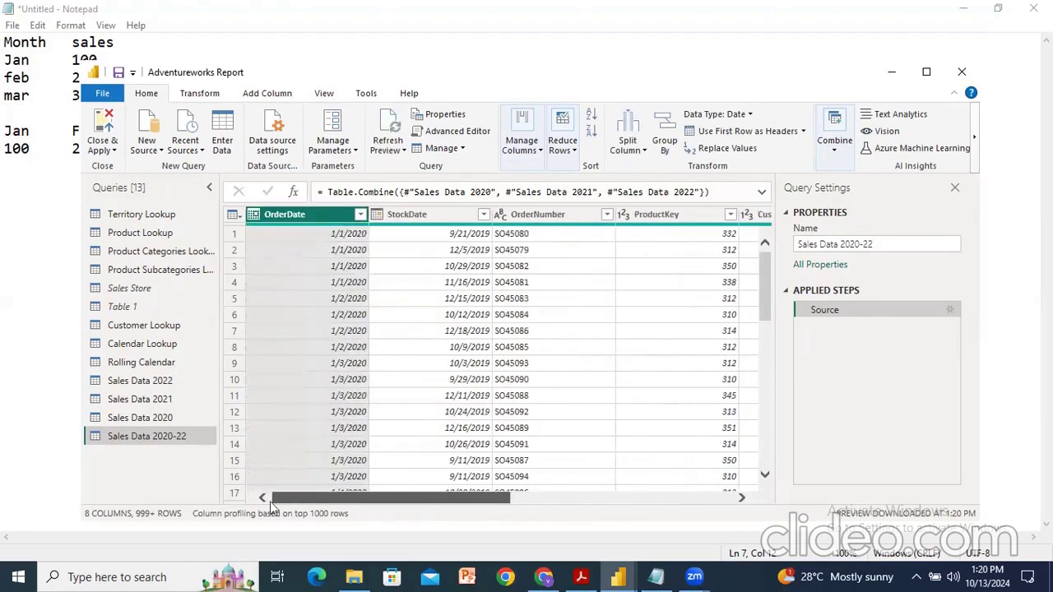
left_click(360, 214)
left_click_drag(353, 412, 351, 432)
left_click(326, 480)
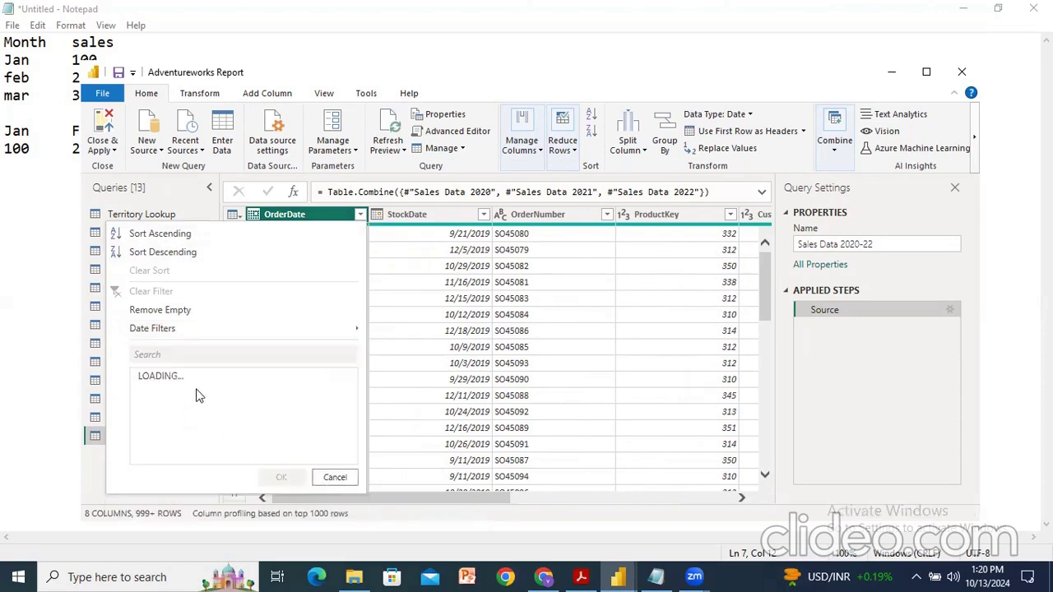
scroll(332, 420, "down", 4)
left_click_drag(352, 403, 352, 461)
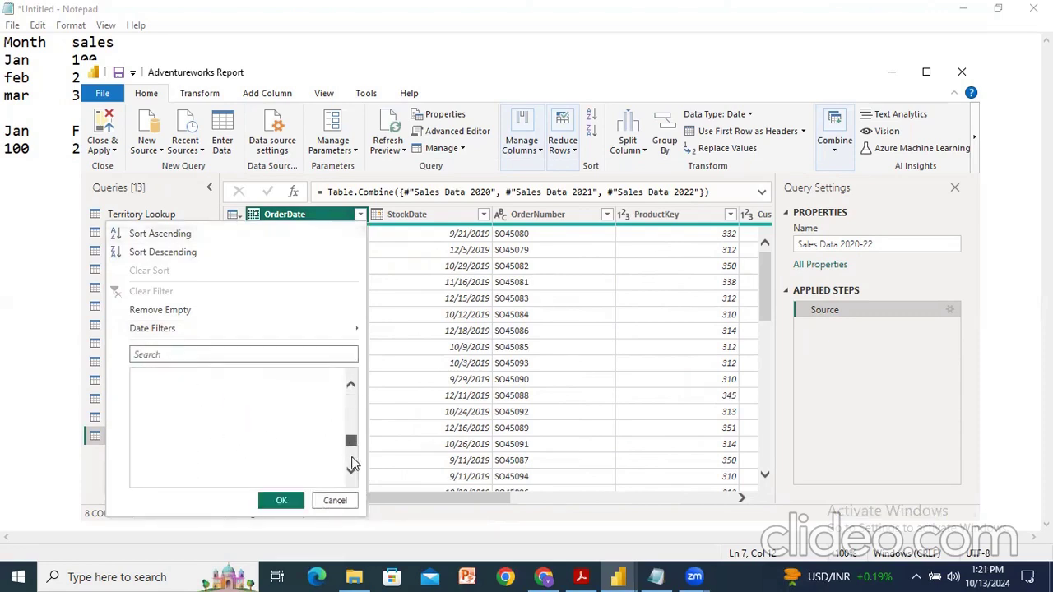
scroll(197, 431, "up", 9)
scroll(198, 433, "up", 8)
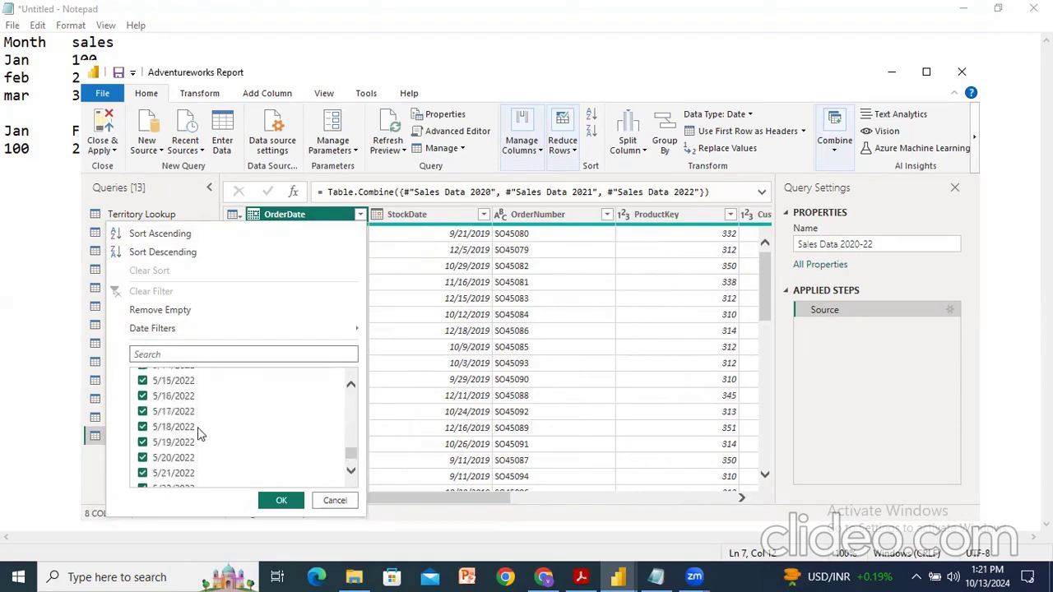
left_click_drag(356, 455, 352, 425)
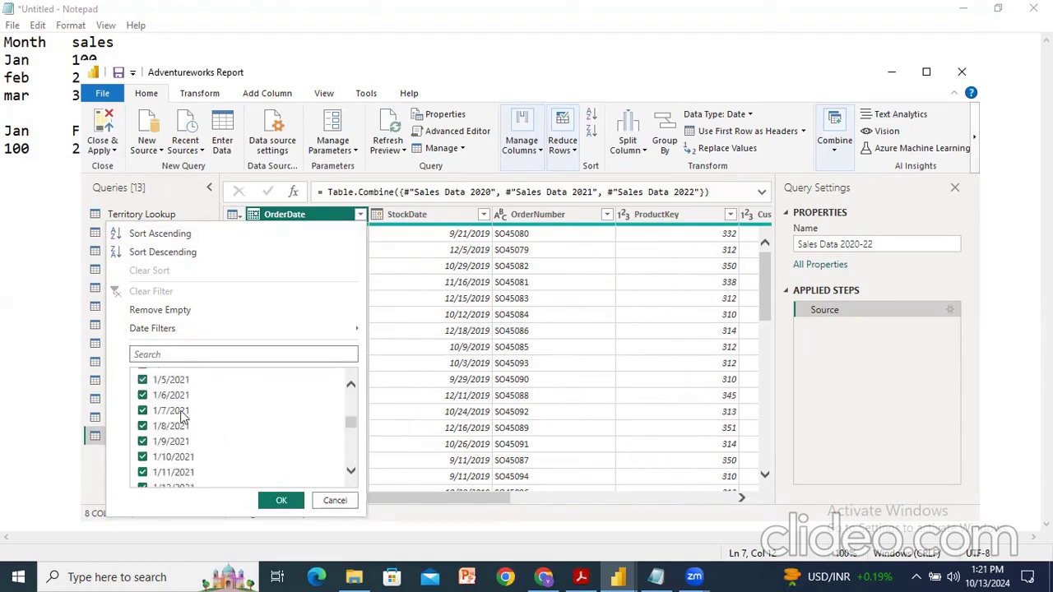
scroll(235, 419, "up", 9)
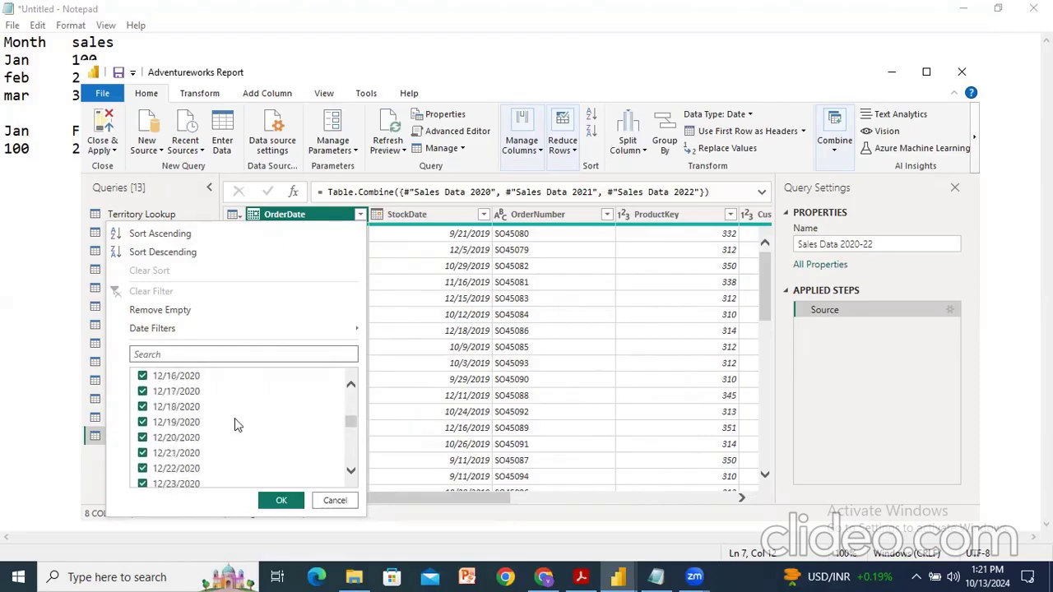
left_click_drag(358, 424, 352, 390)
left_click(280, 500)
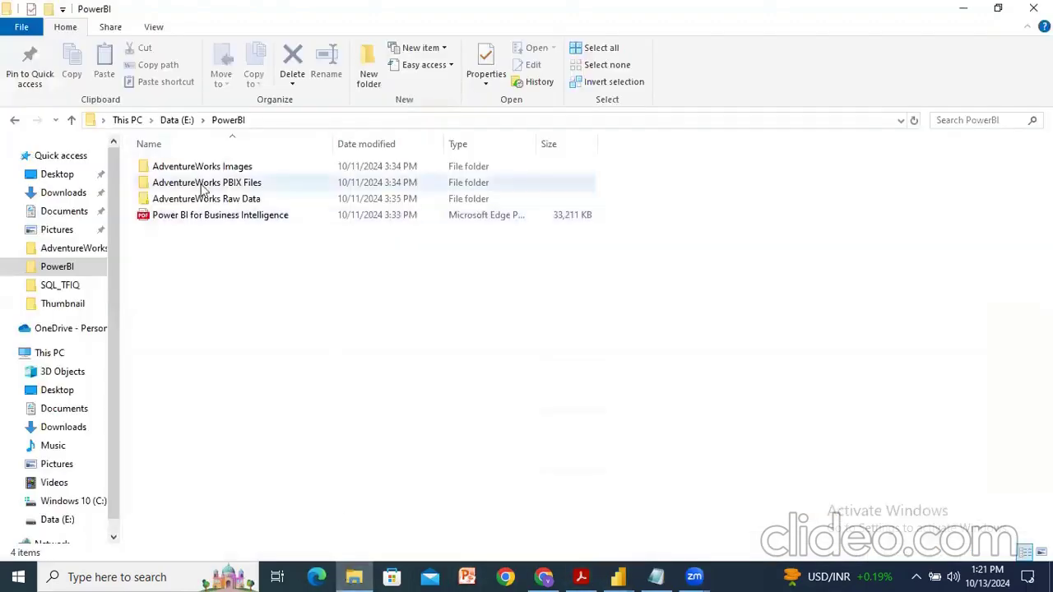
Step: Open the Sales Data folder inside AdventureWorks Raw Data in File Explorer to view the yearly files
double_click(229, 199)
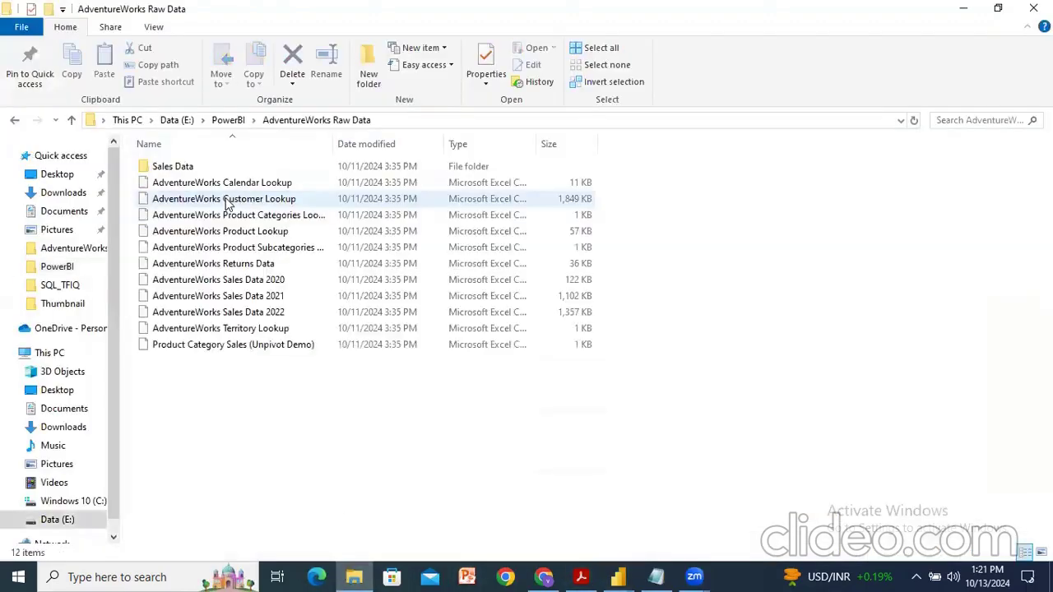
double_click(173, 167)
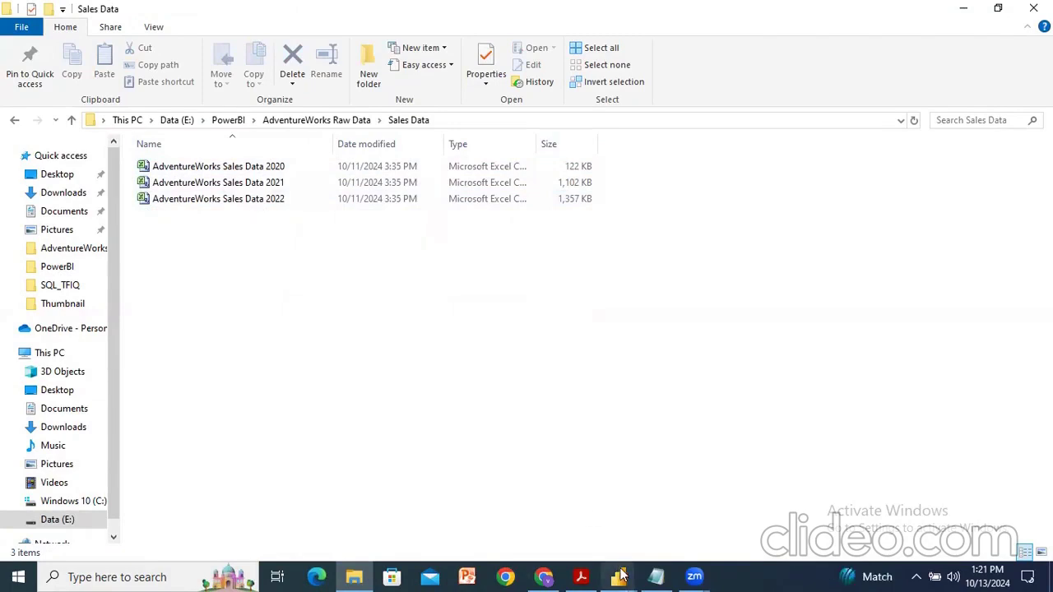
mouse_move(617, 576)
left_click(664, 535)
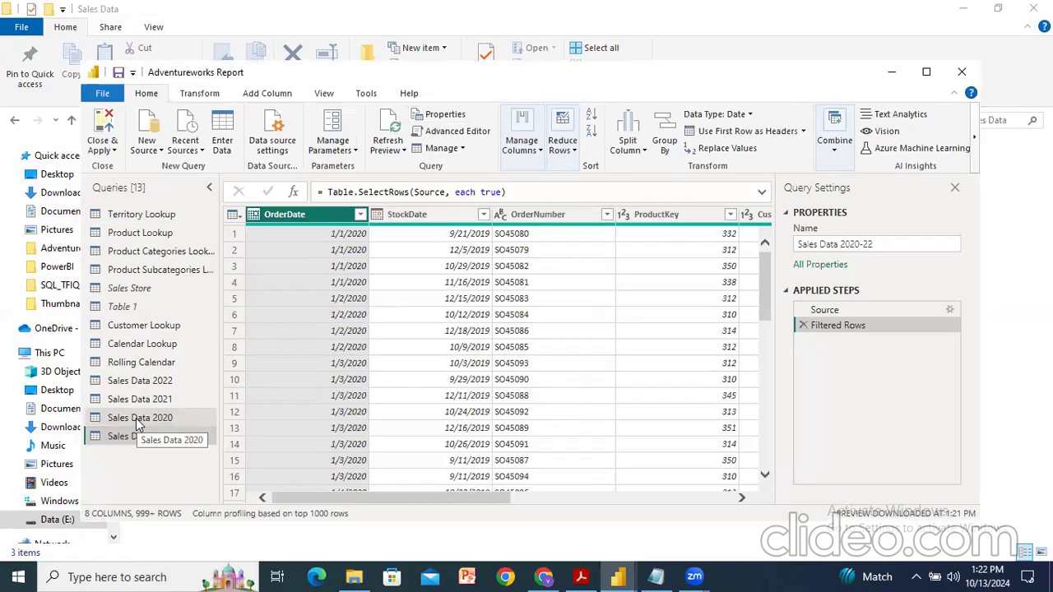
Step: Try to delete the Sales Data 2022 query
left_click(140, 381)
right_click(150, 385)
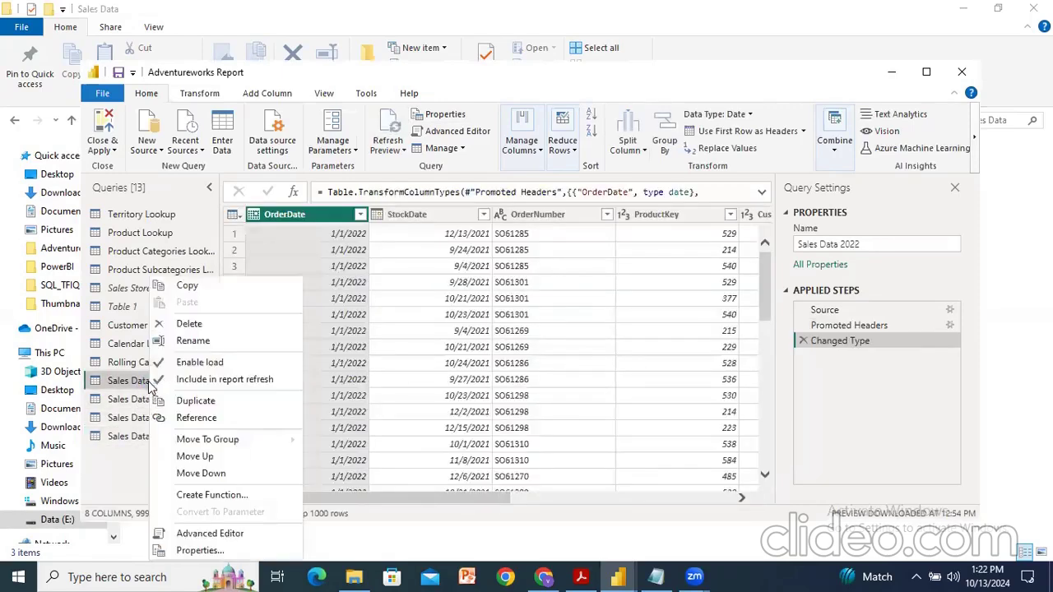
left_click(189, 324)
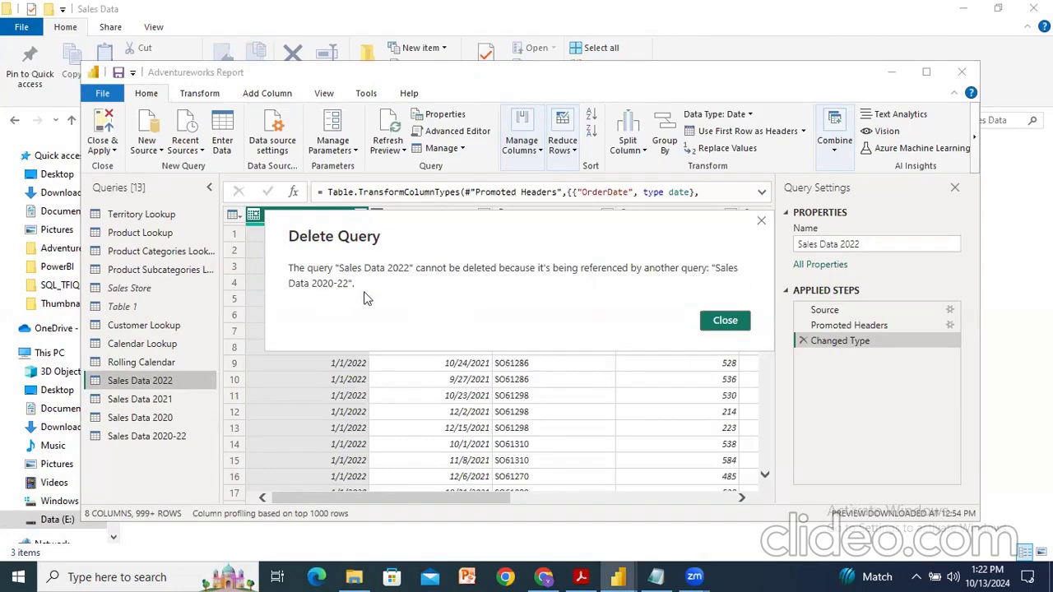
left_click(724, 322)
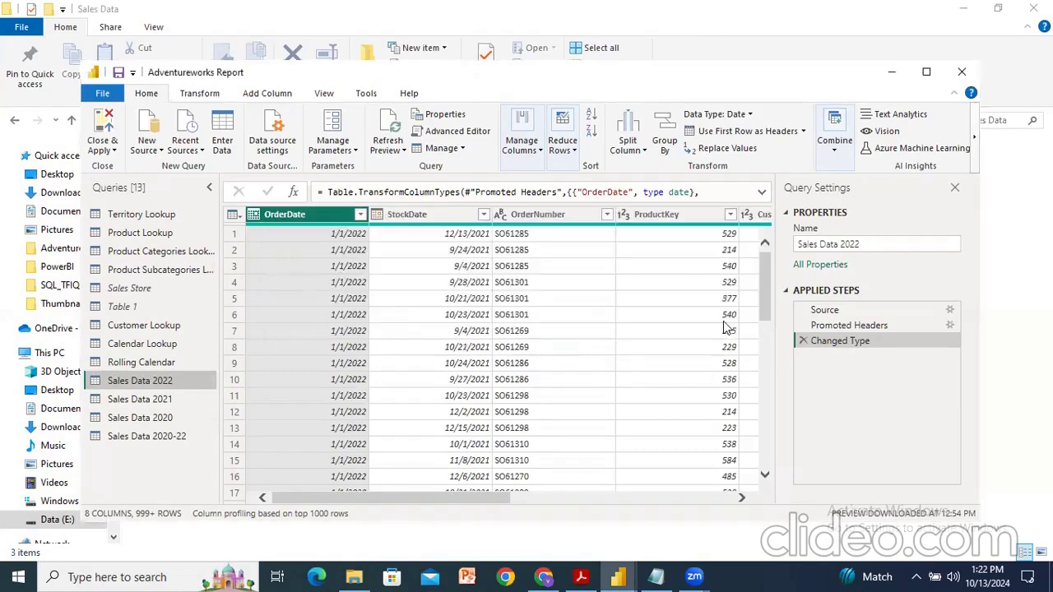
Step: Delete the Sales Data 2020-22 query
left_click(157, 437)
right_click(158, 438)
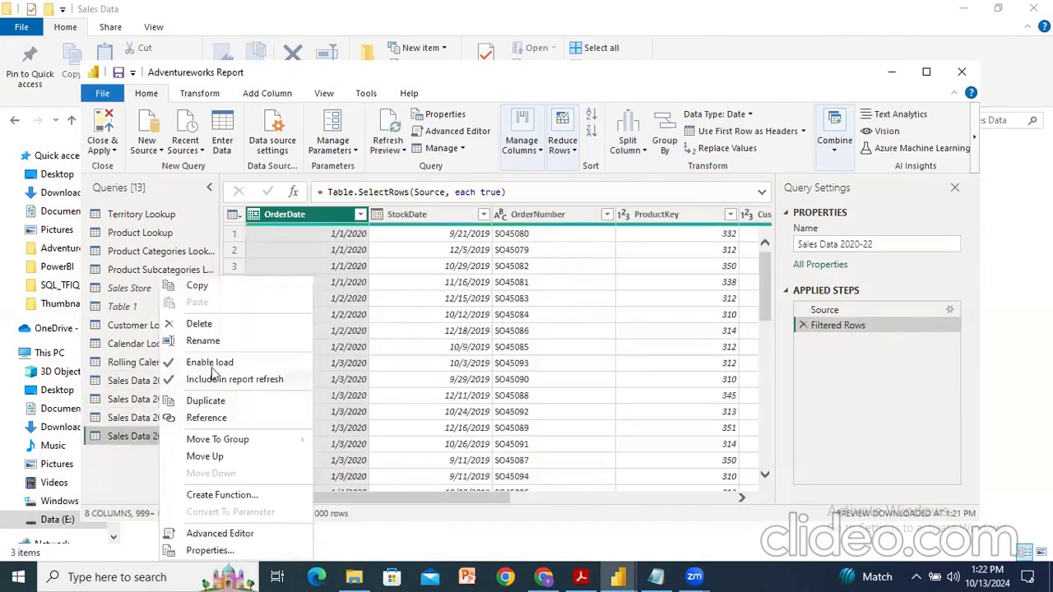
left_click(199, 324)
left_click(594, 321)
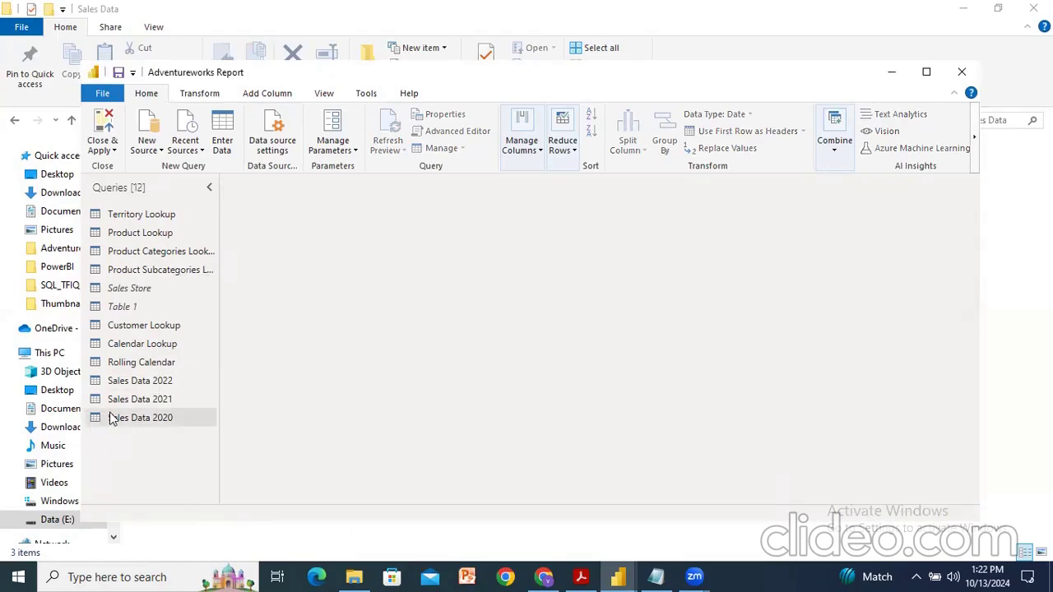
Step: Delete the Sales Data 2020, Sales Data 2021 and Sales Data 2022 queries
left_click(141, 421)
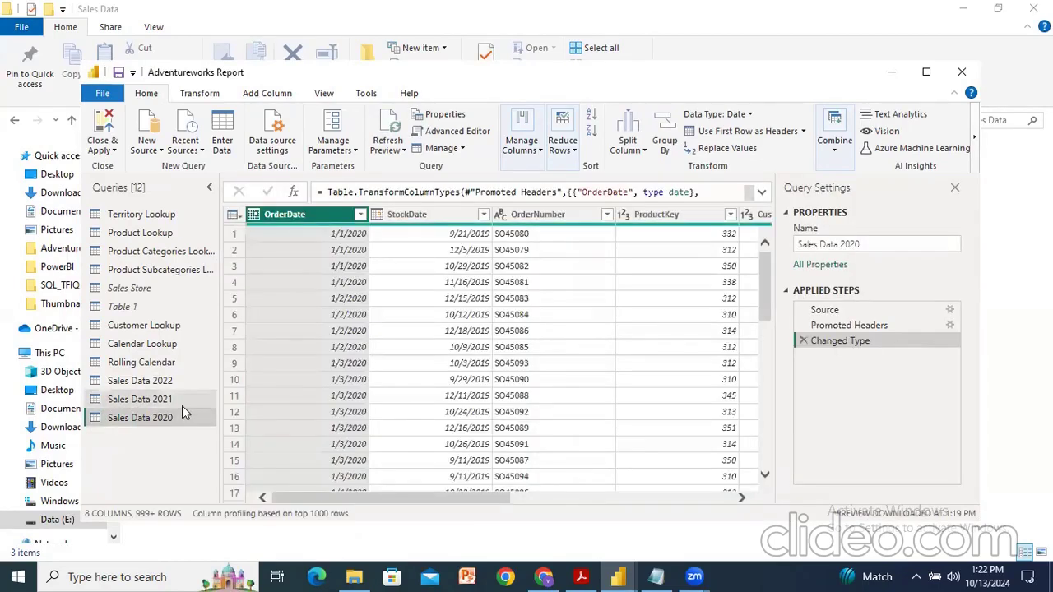
right_click(141, 421)
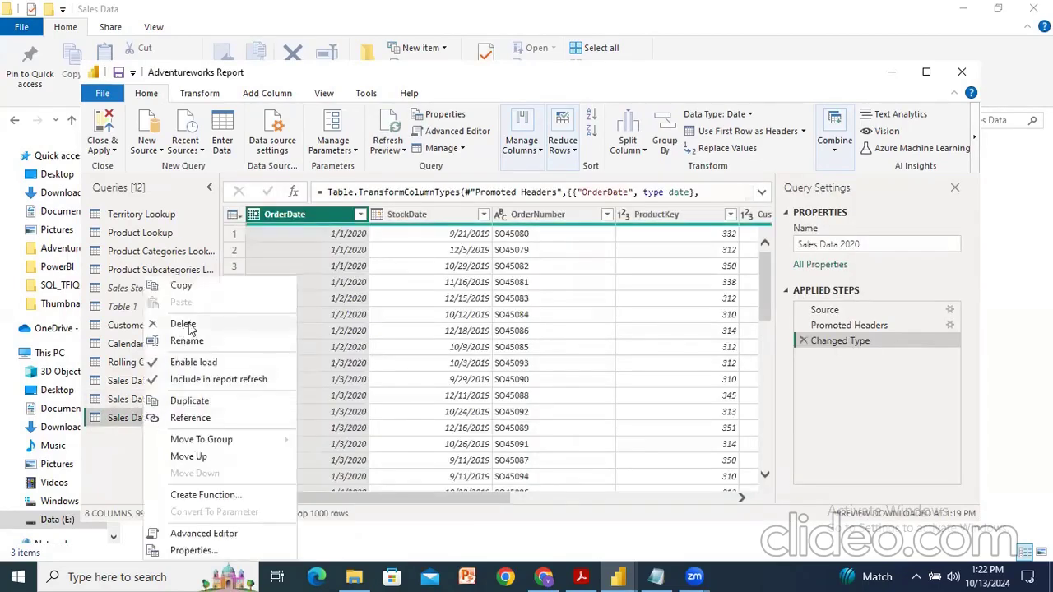
left_click(189, 326)
left_click(582, 317)
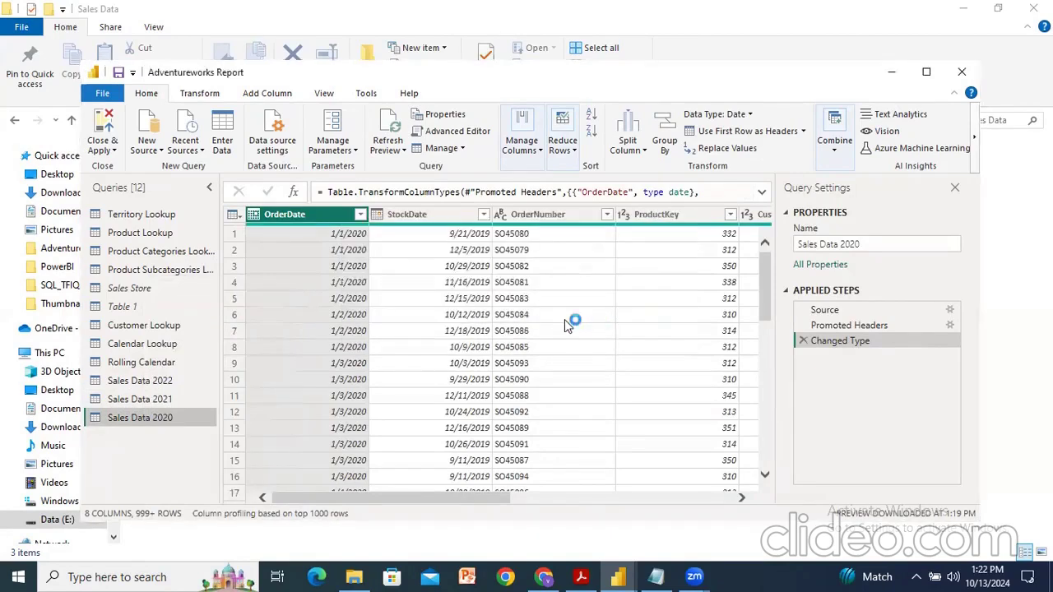
left_click(137, 400)
right_click(137, 400)
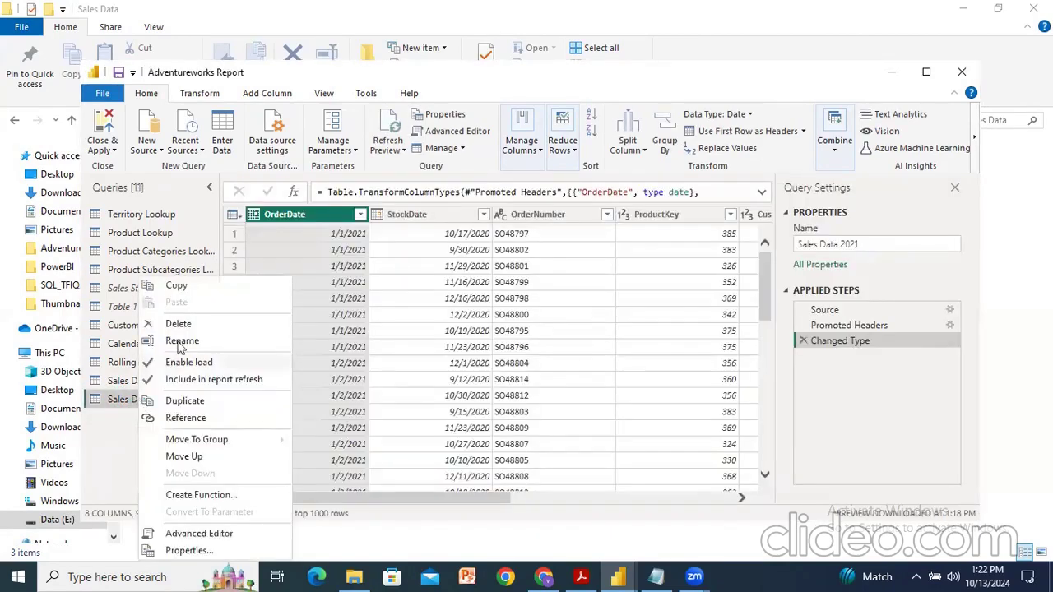
left_click(183, 326)
left_click(592, 318)
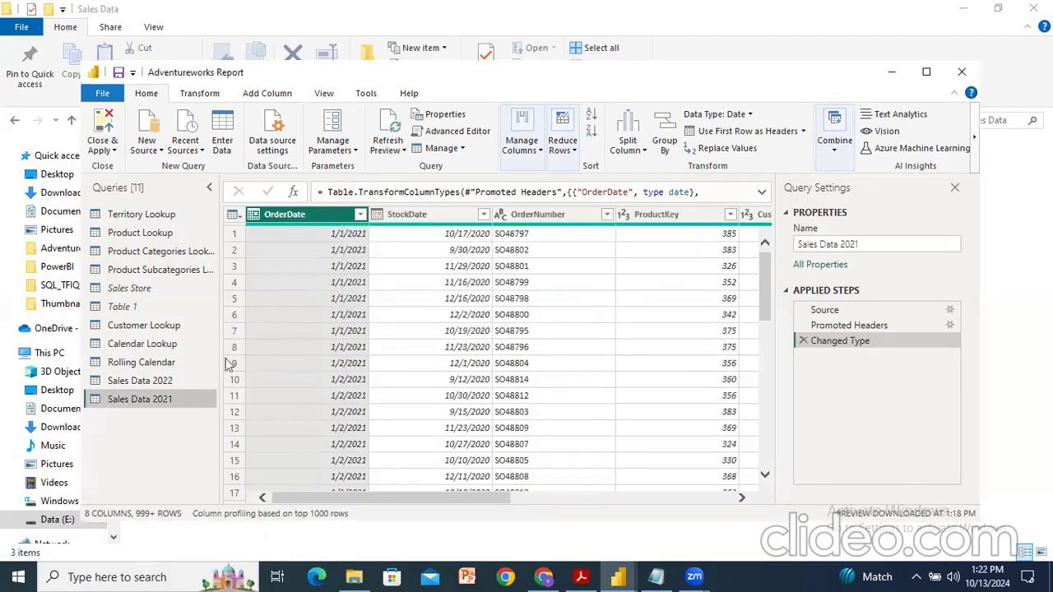
left_click(149, 382)
right_click(149, 381)
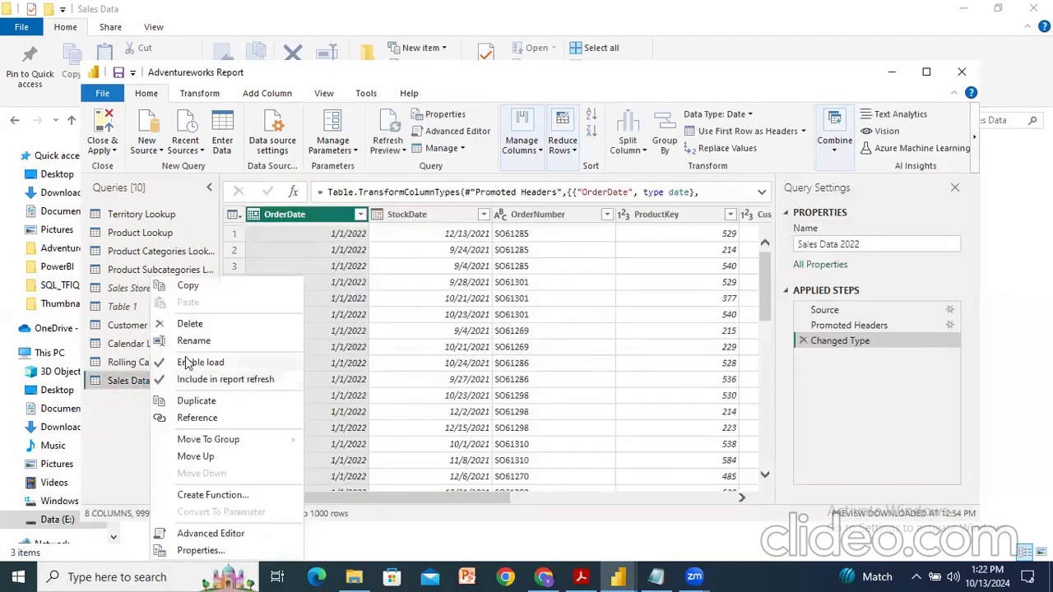
left_click(185, 321)
left_click(575, 317)
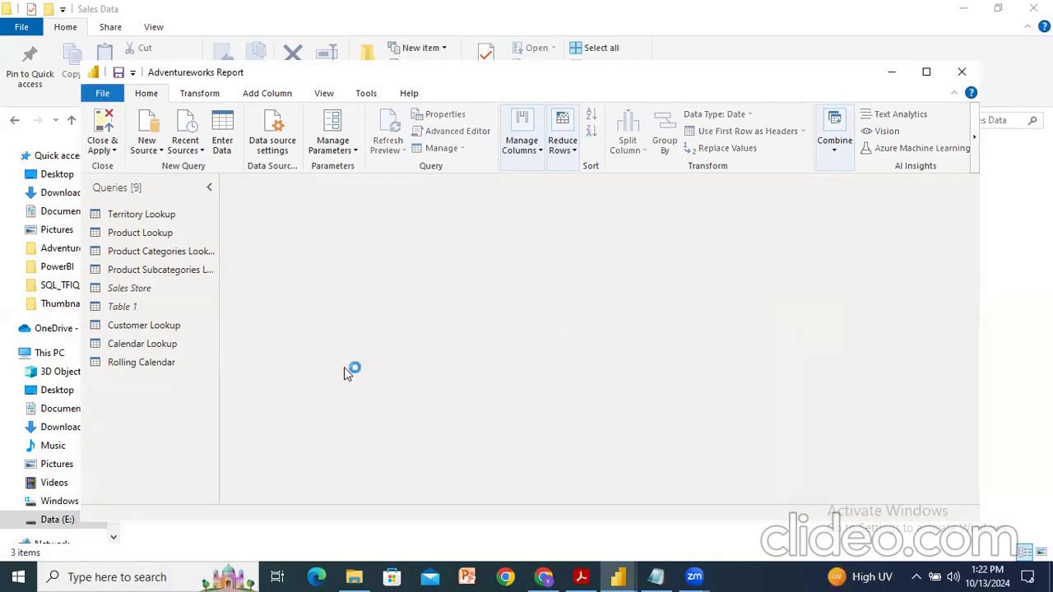
Step: Start a new Folder data source
left_click(144, 148)
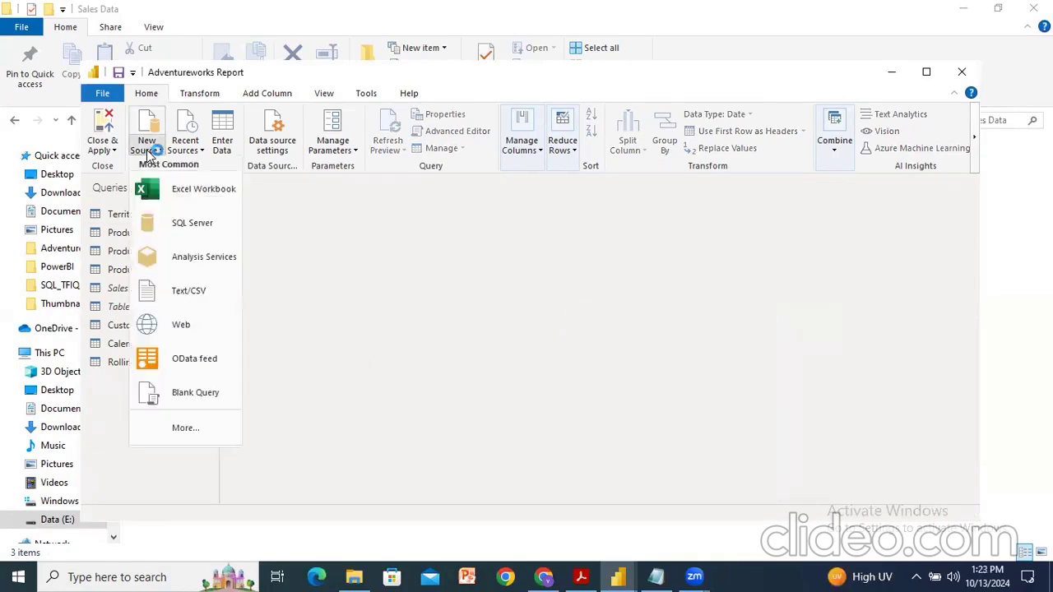
left_click(196, 428)
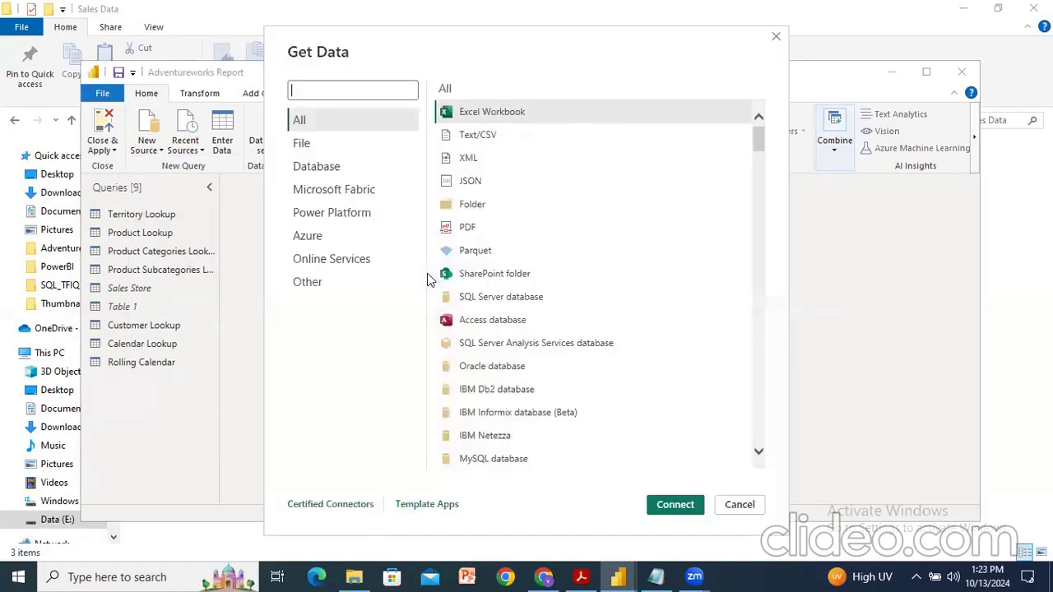
left_click(474, 204)
left_click(666, 505)
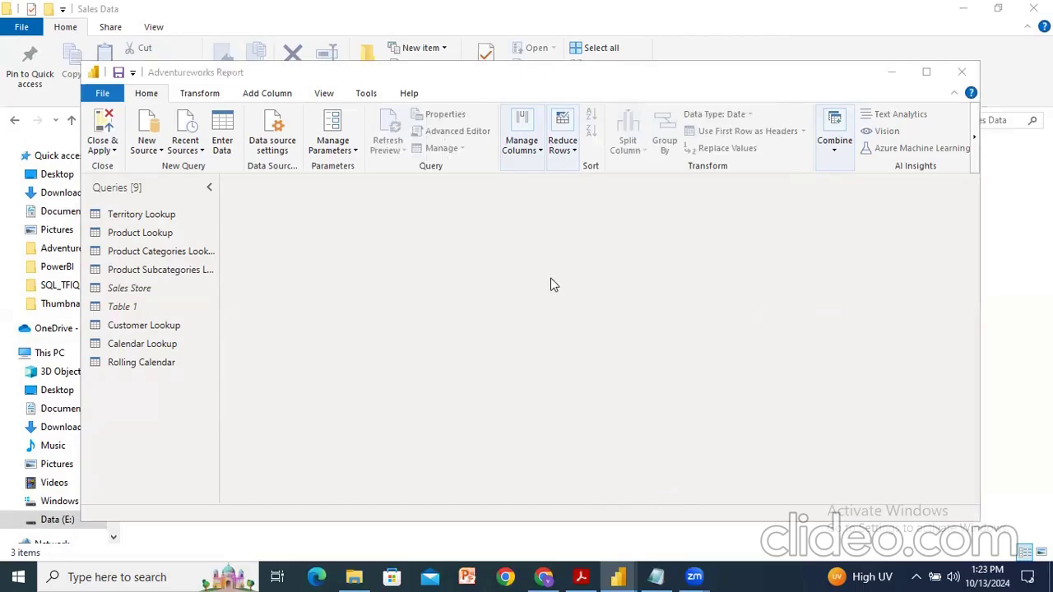
Step: Browse the folder tree for the sales files and check the Sales Data folder's location in File Explorer
left_click(671, 267)
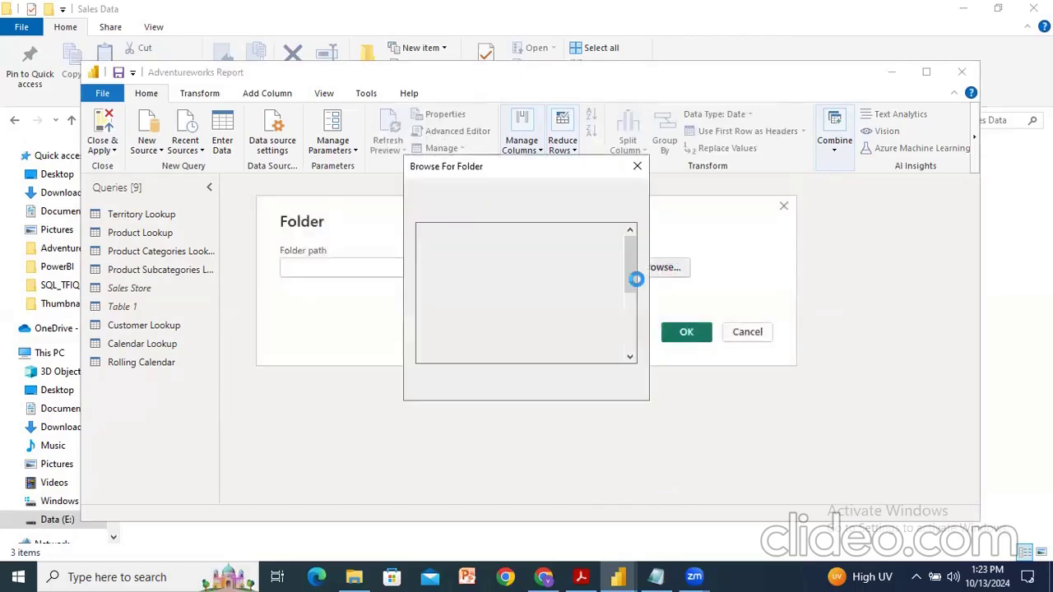
scroll(518, 299, "down", 2)
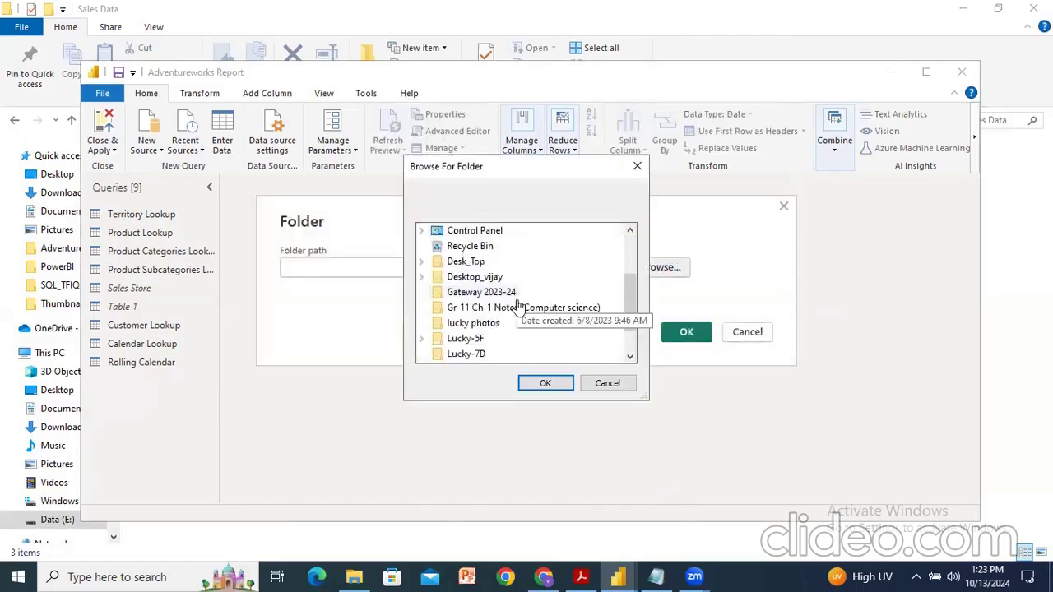
scroll(550, 303, "down", 1)
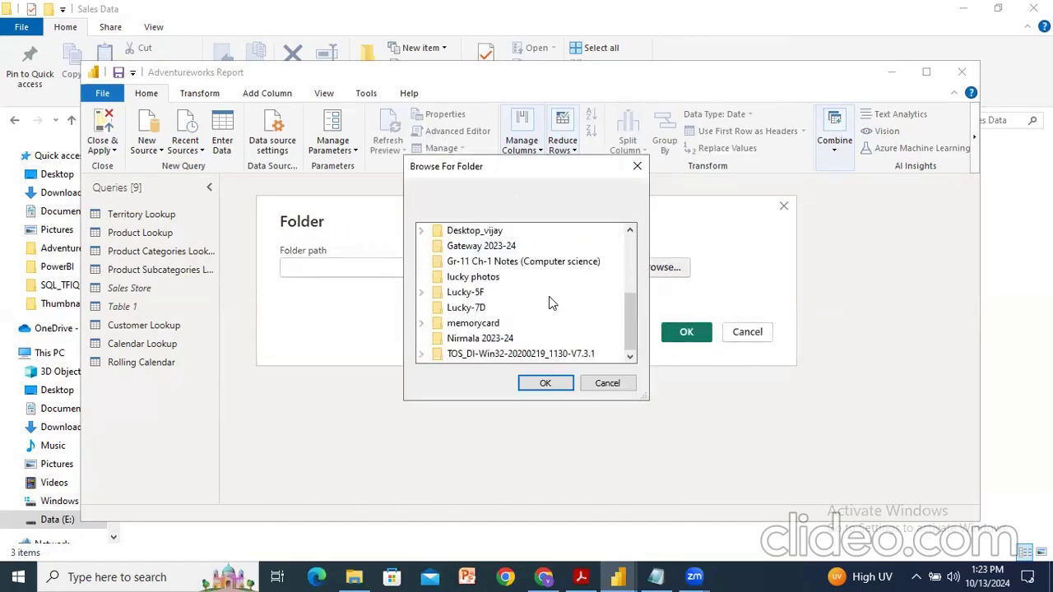
scroll(549, 301, "up", 4)
scroll(494, 317, "down", 2)
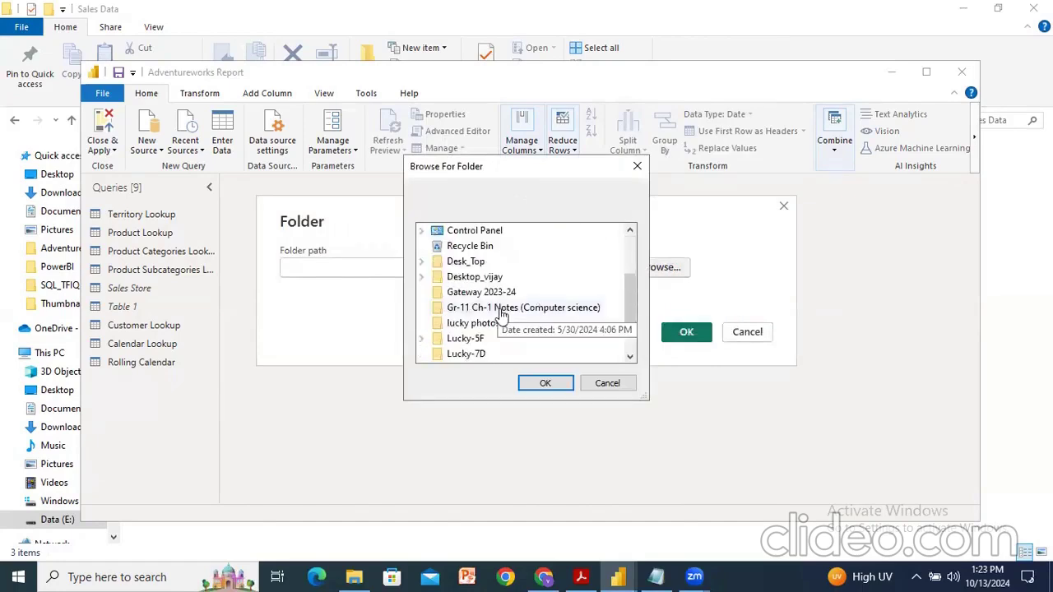
left_click(354, 577)
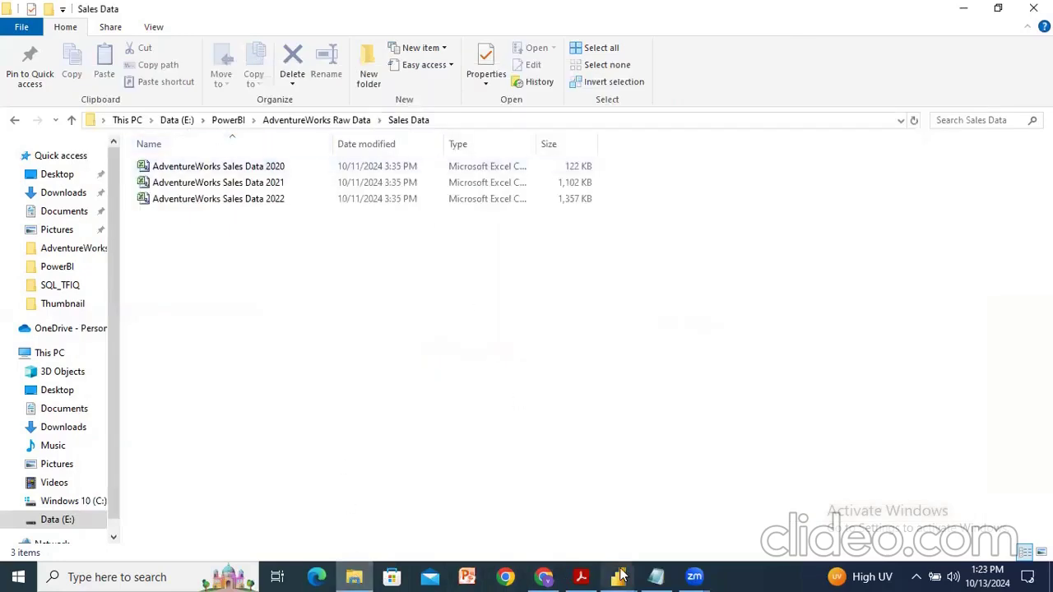
left_click(655, 517)
scroll(526, 321, "down", 1)
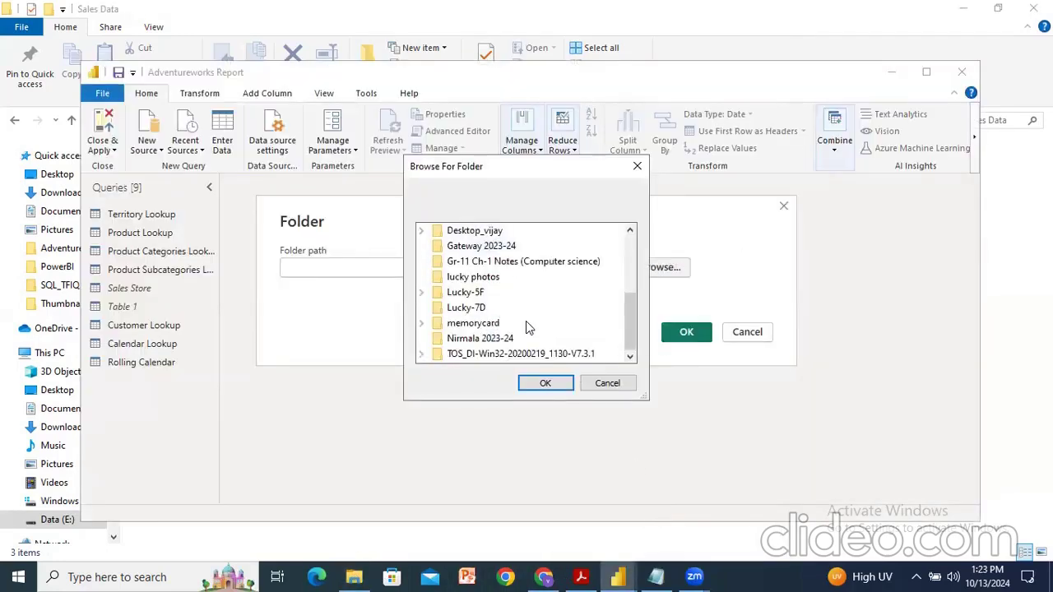
scroll(526, 321, "up", 3)
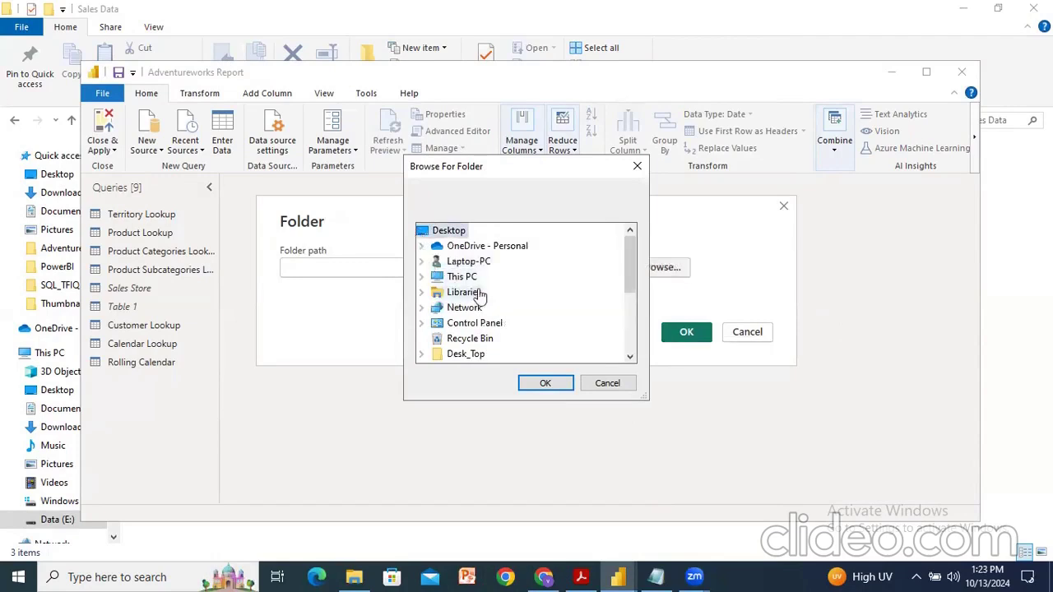
Step: Select E:\PowerBI\AdventureWorks Raw Data\Sales Data as the folder path and confirm the Folder source
left_click(421, 276)
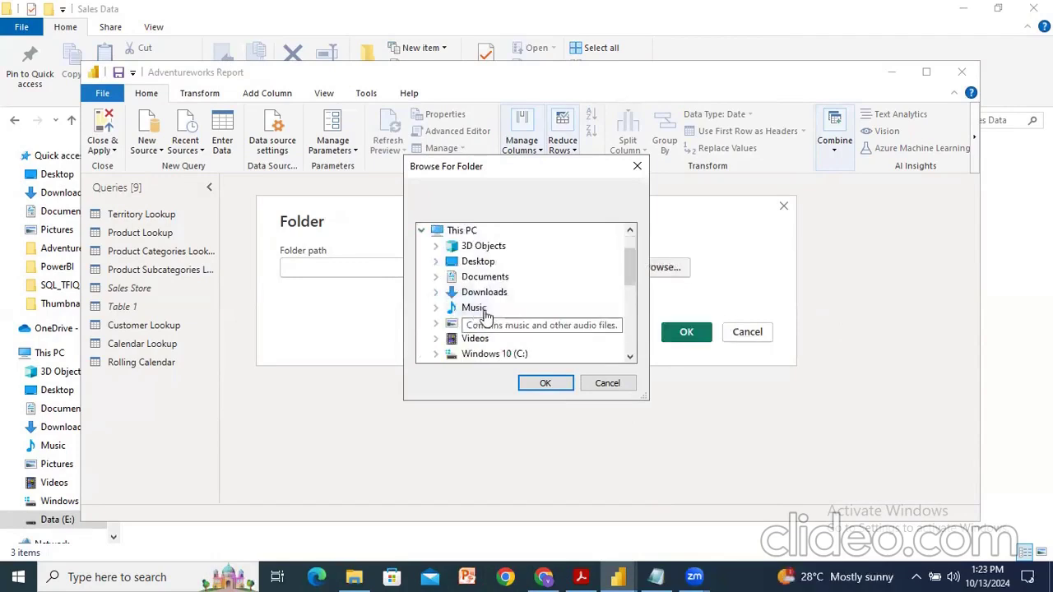
scroll(487, 338, "down", 1)
left_click(487, 341)
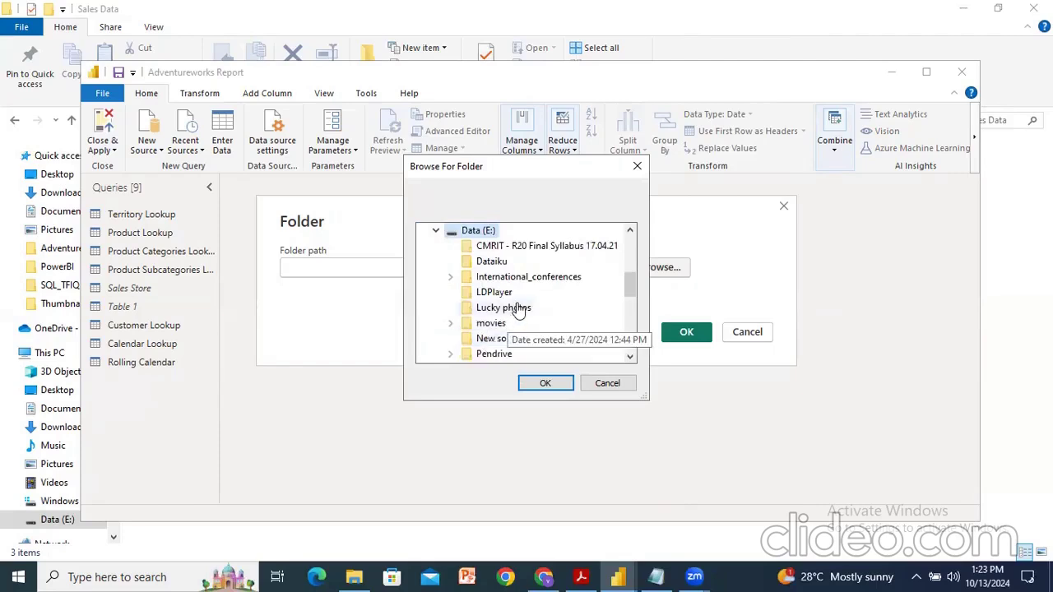
scroll(514, 282, "down", 2)
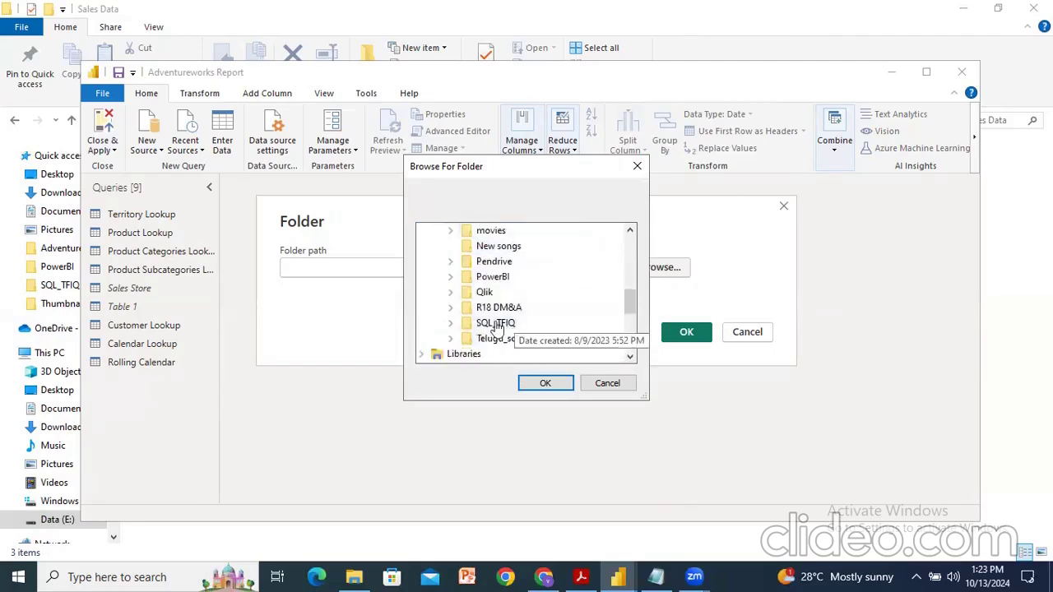
left_click(454, 280)
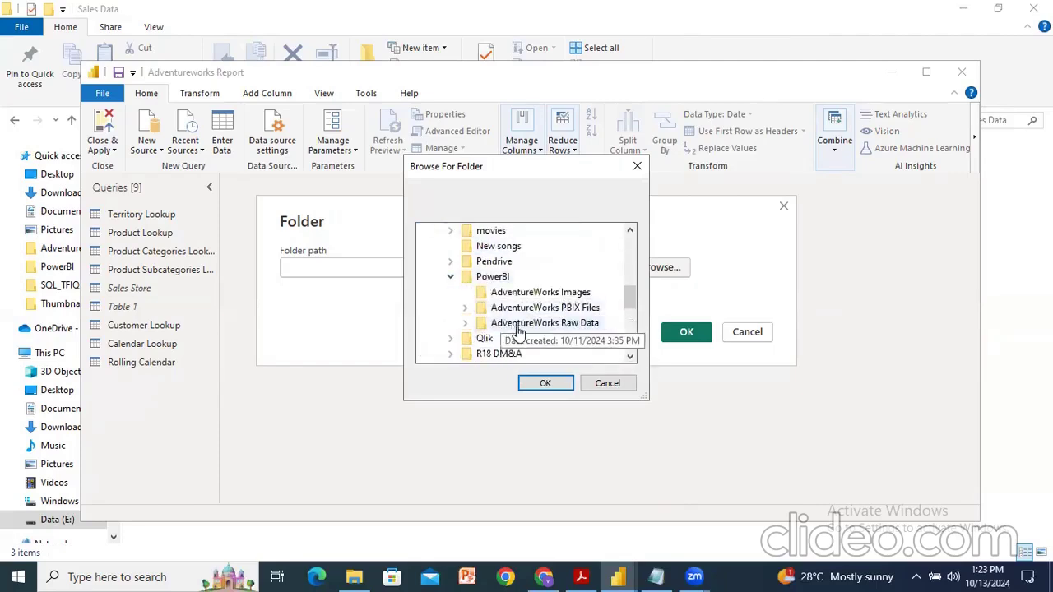
left_click(466, 324)
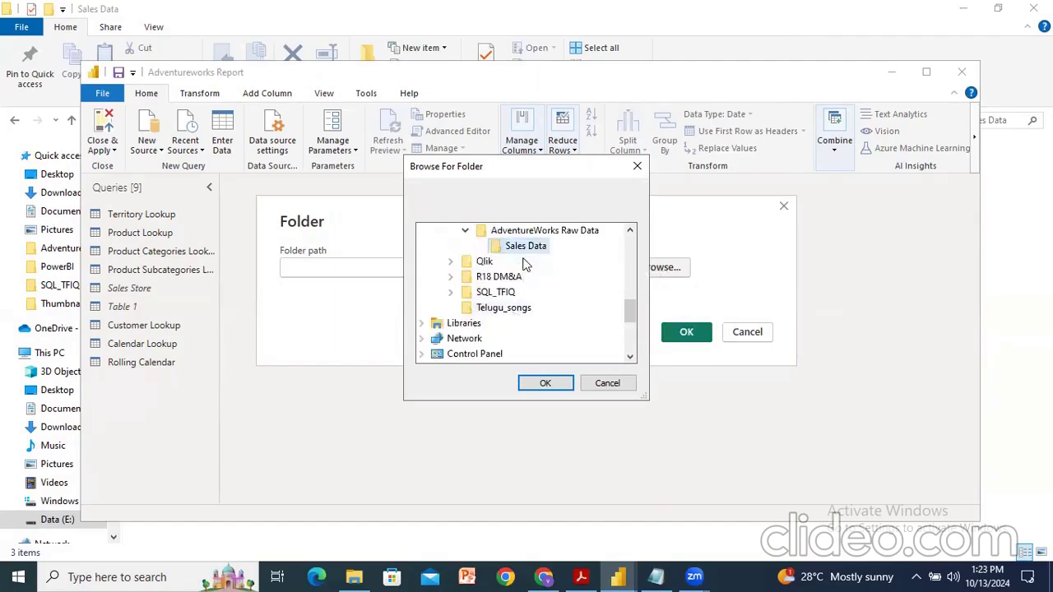
left_click(546, 384)
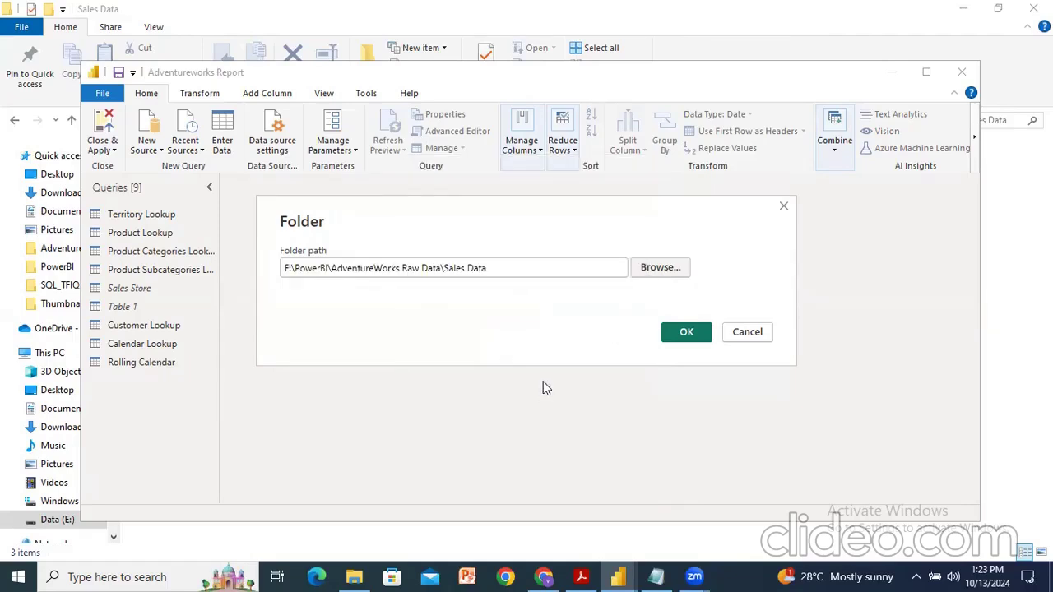
left_click(684, 332)
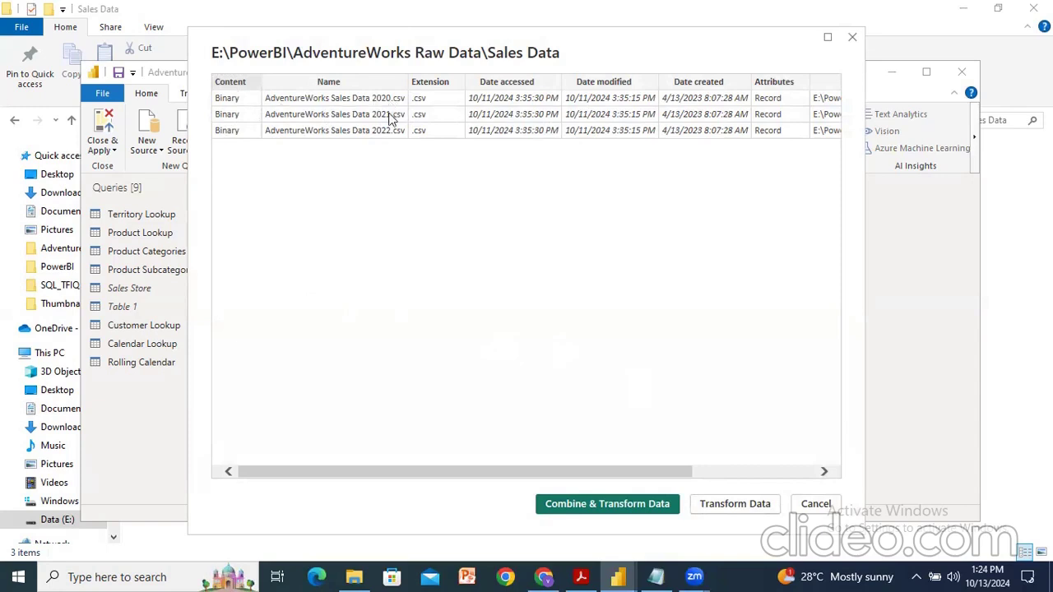
Step: Open the folder's file list for transformation and combine the files' binary contents using the default settings
left_click(746, 505)
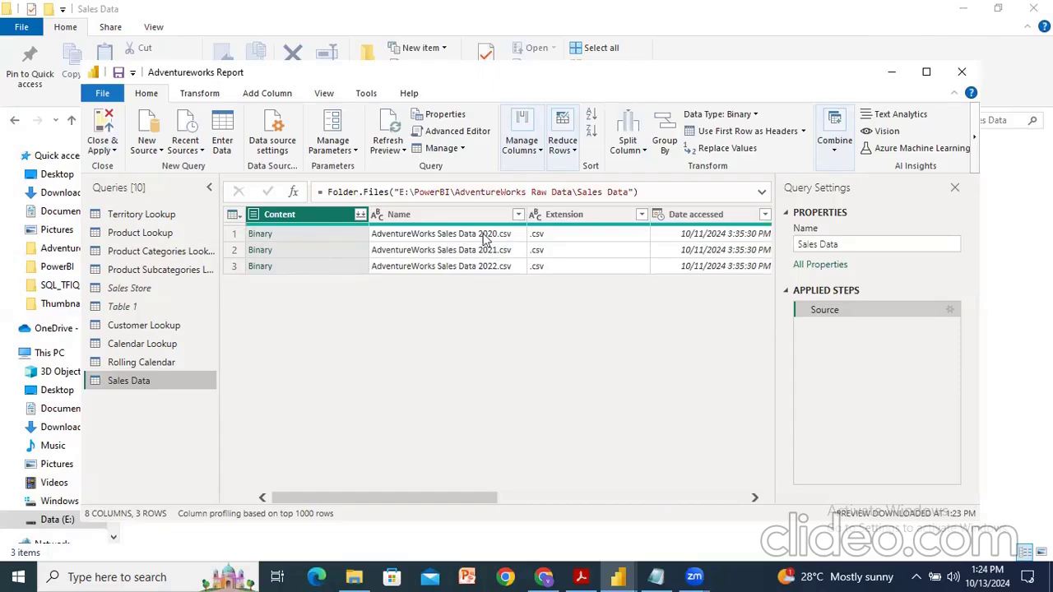
left_click(360, 215)
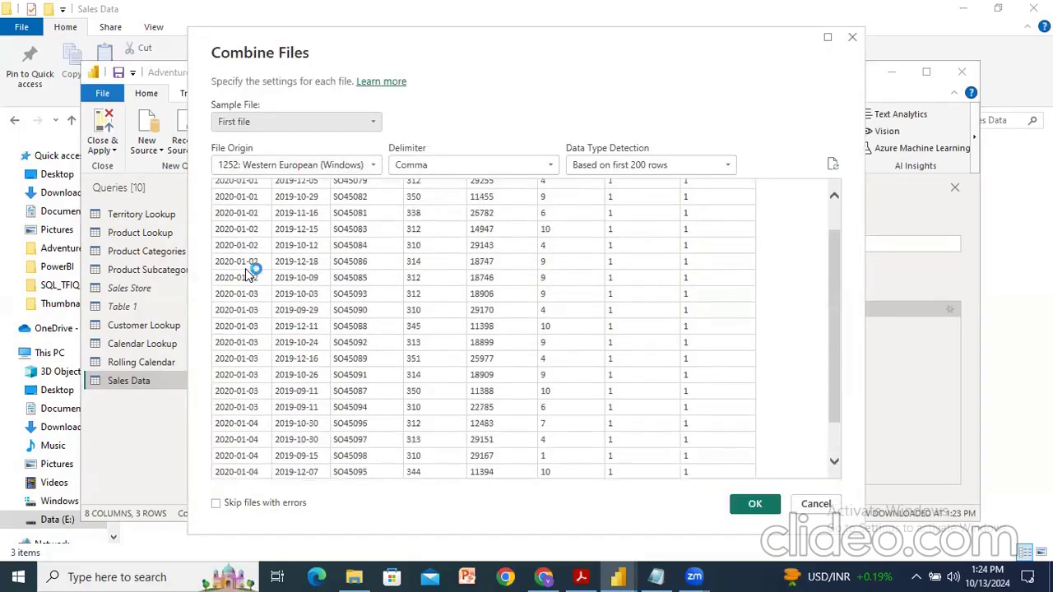
left_click(751, 505)
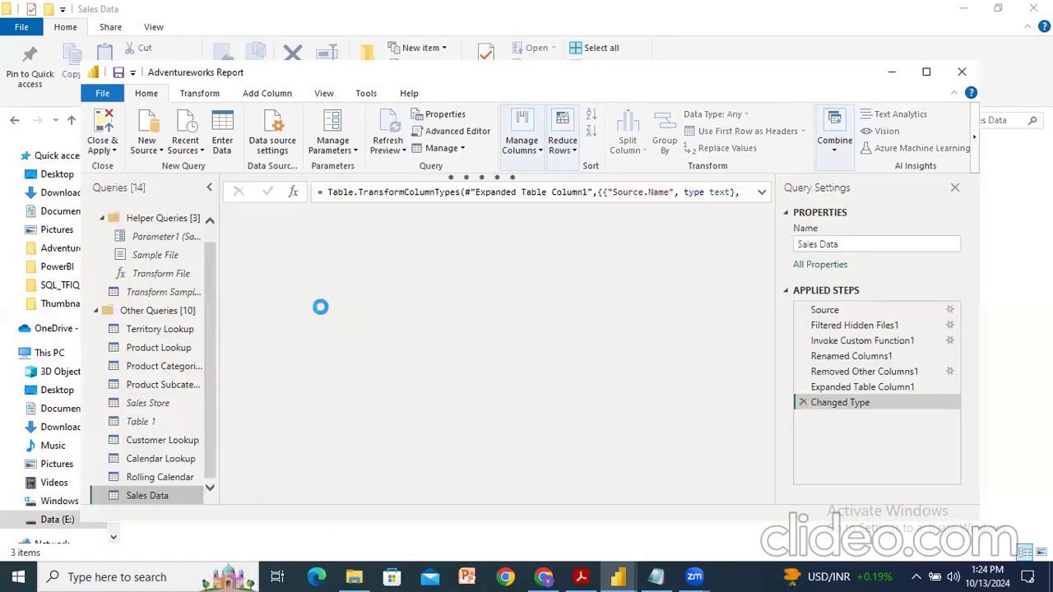
Step: Remove the Source.Name column from the combined Sales Data query
left_click(290, 218)
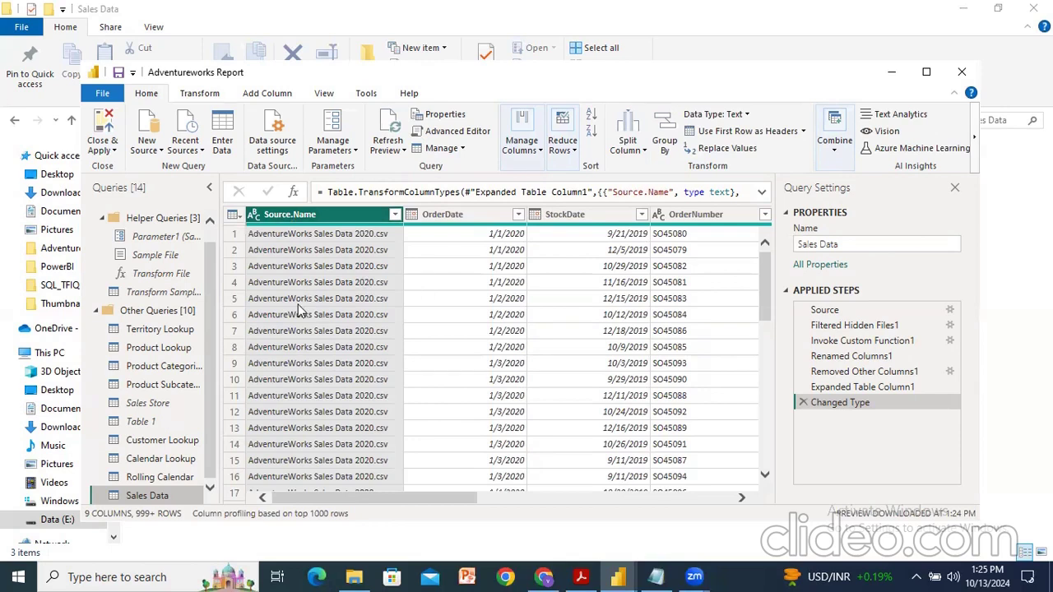
right_click(306, 216)
double_click(305, 216)
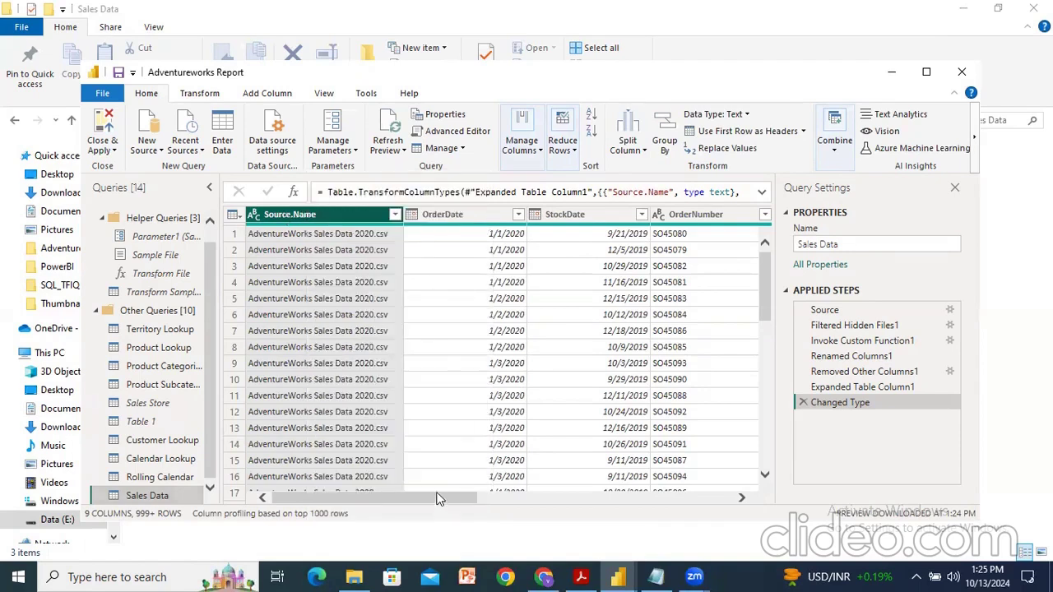
left_click_drag(438, 499, 386, 498)
right_click(321, 216)
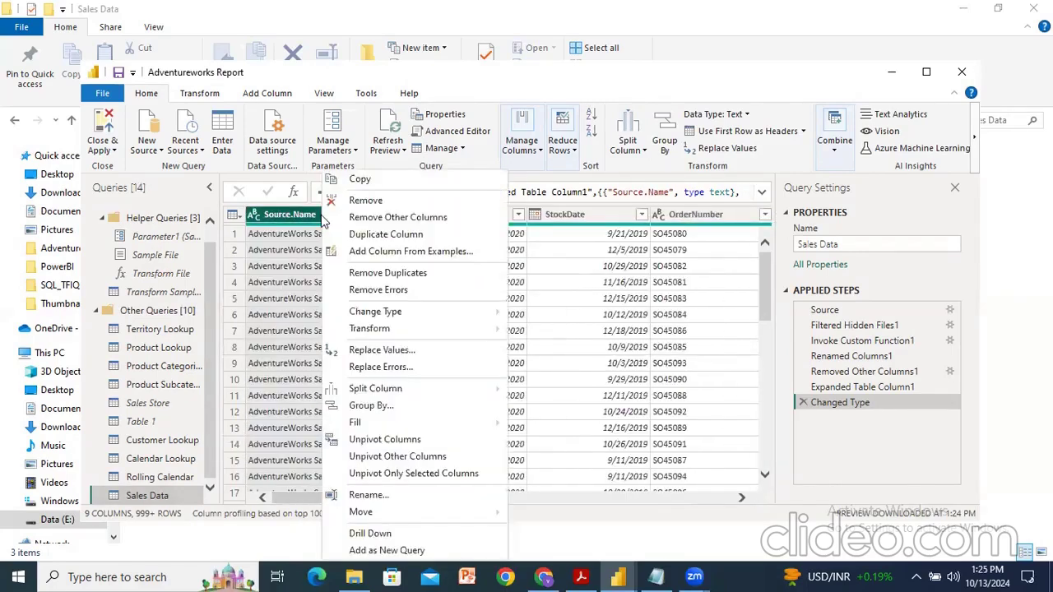
left_click(362, 196)
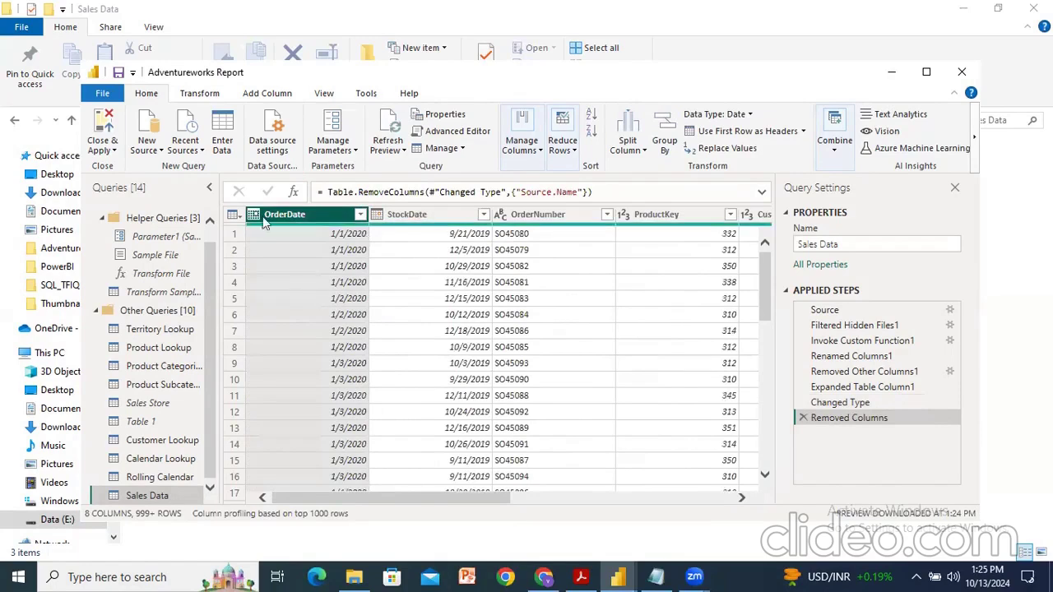
left_click(104, 95)
left_click(121, 124)
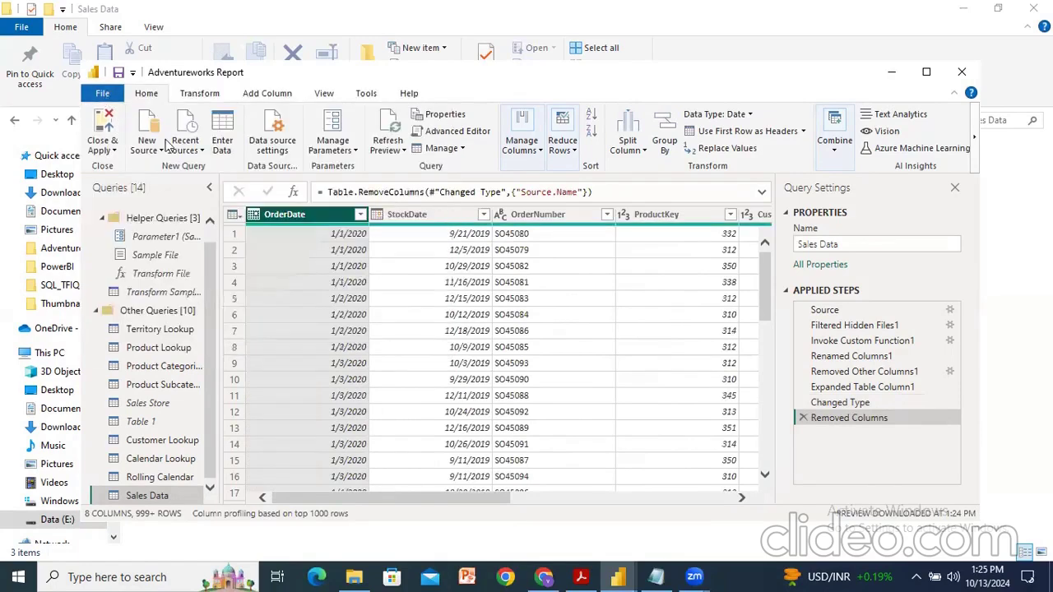